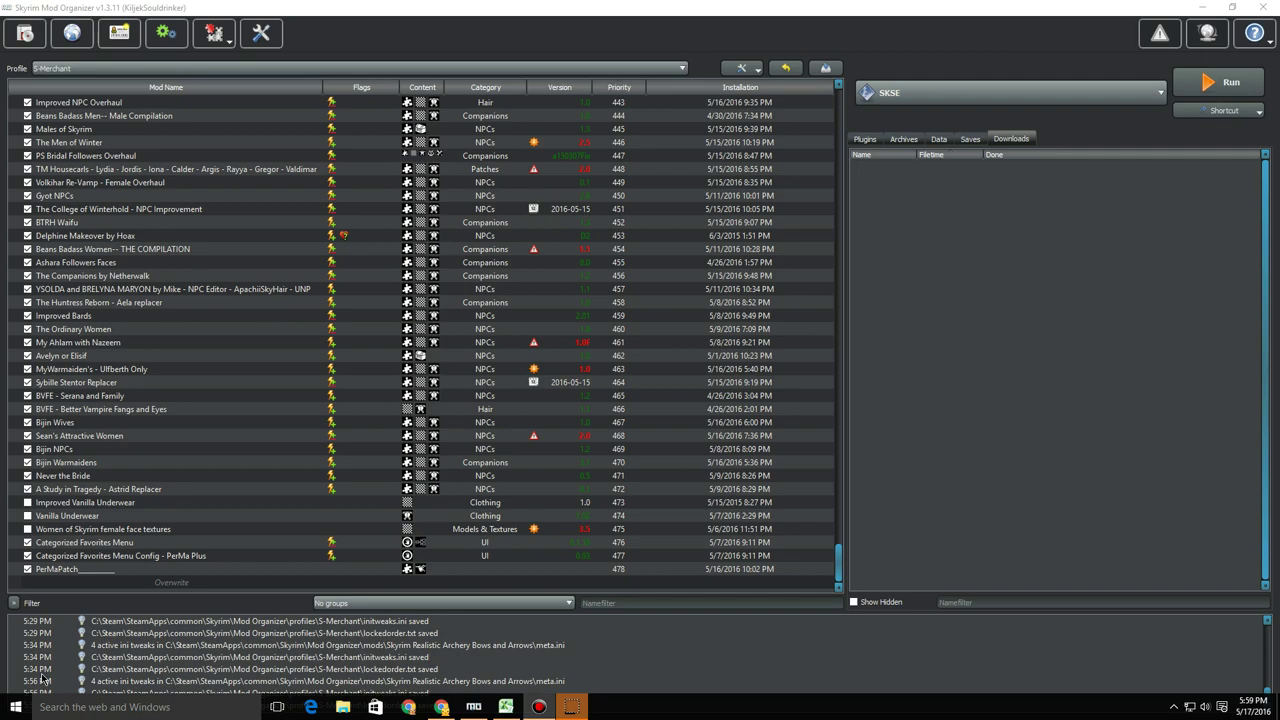
- Show the Plugins load order list, then launch Skyrim through SKSE
left_click_drag(90, 302, 728, 260)
left_click(864, 139)
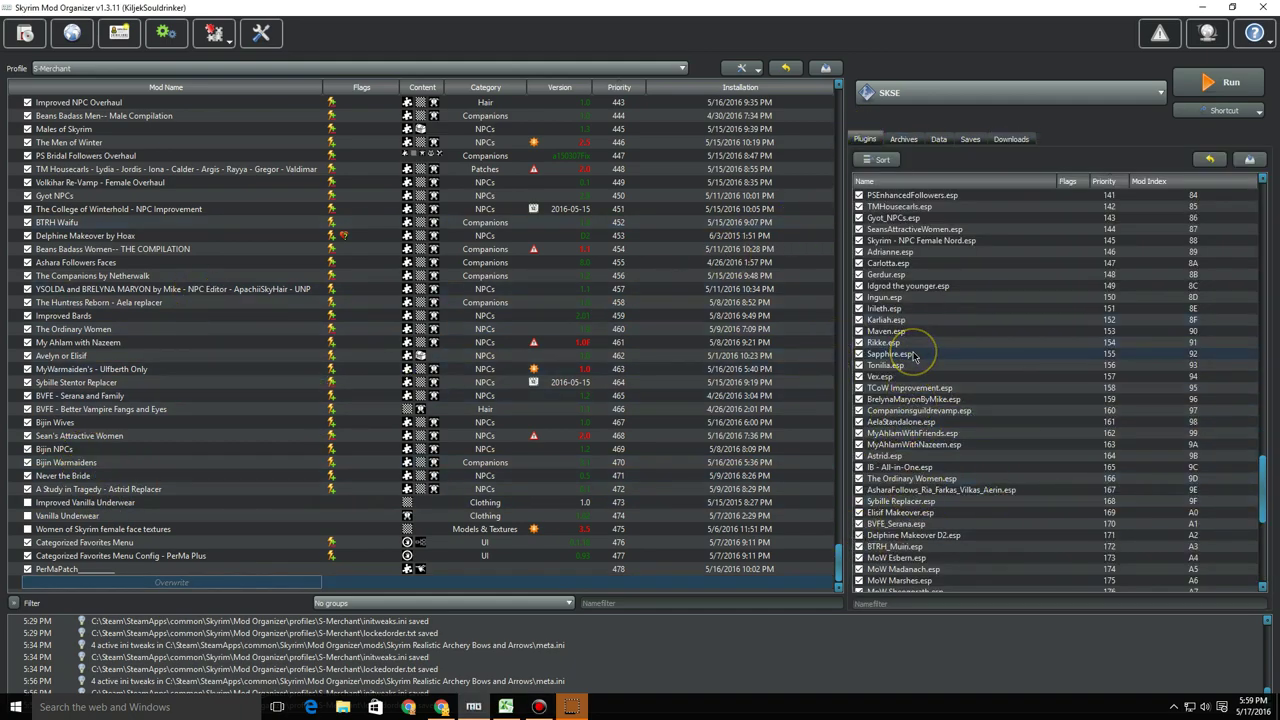
mouse_move(912, 356)
scroll(940, 482, "down", 2)
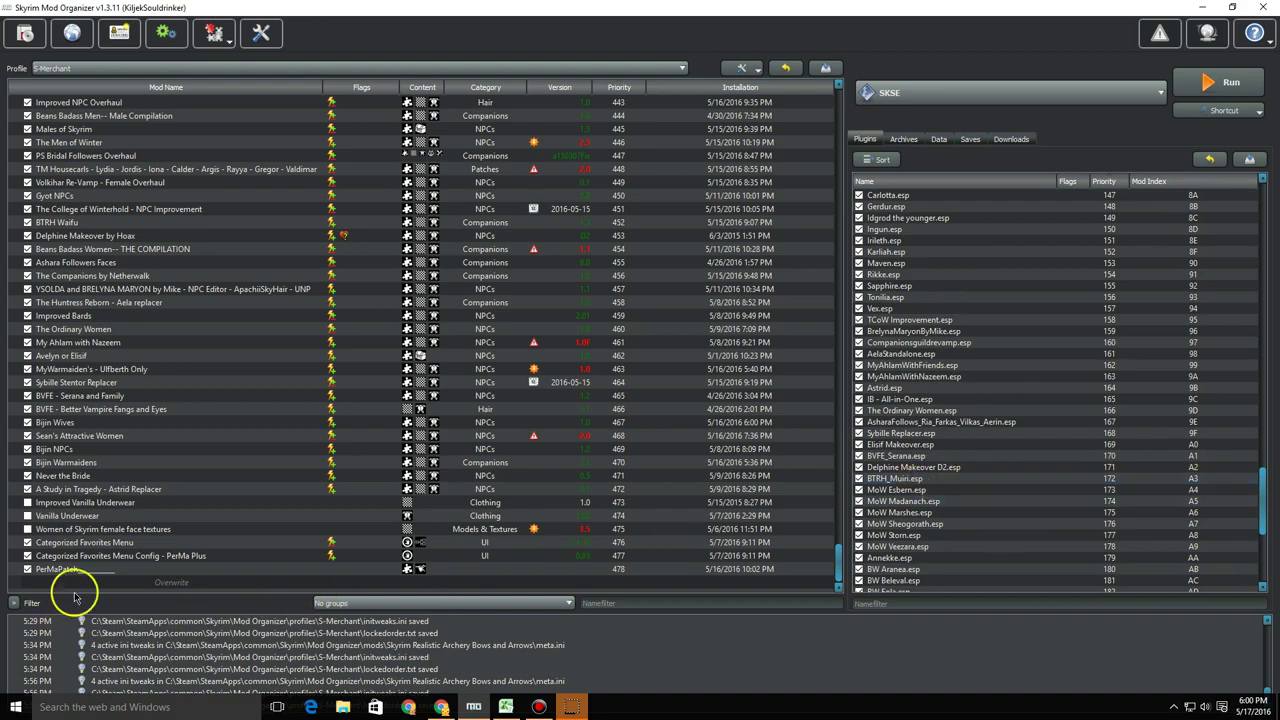
mouse_move(155, 482)
left_click(1249, 72)
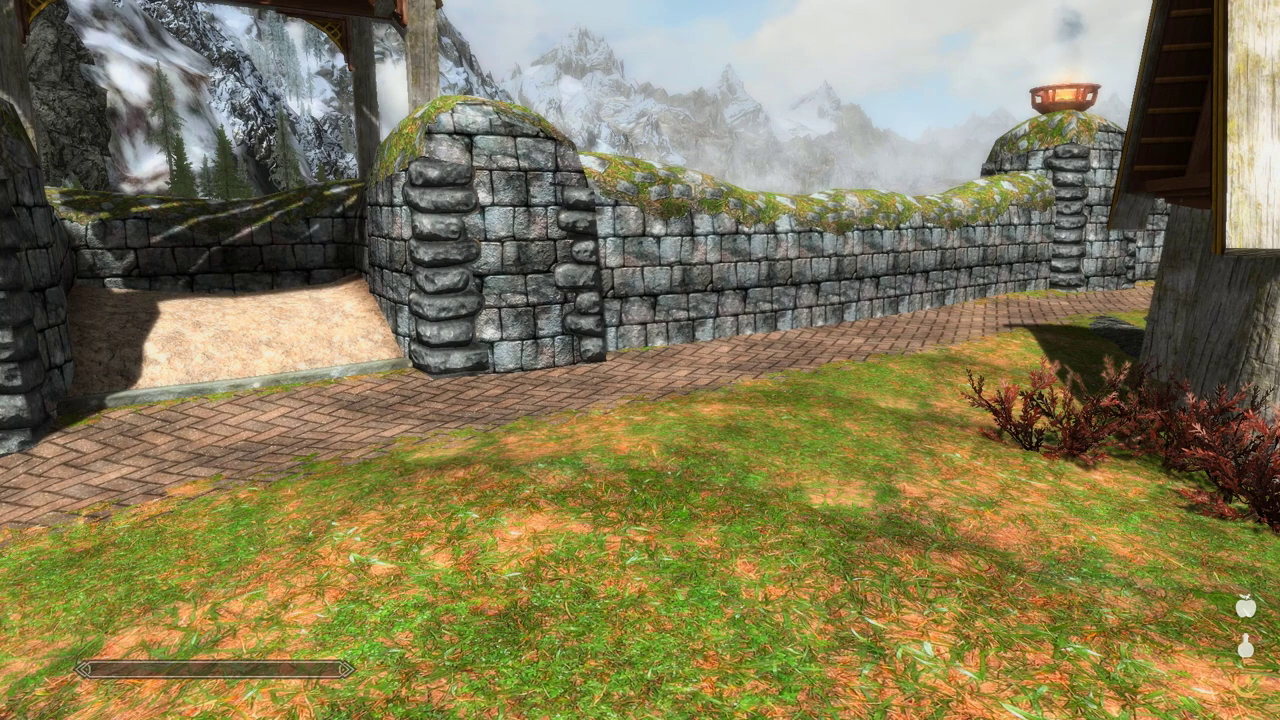
- Spawn Freir beside the player by rerunning player.placeatme 00013277 in the console
key("grave")
type("pla")
key("BackSpace")
key("BackSpace")
key("BackSpace")
key("Up")
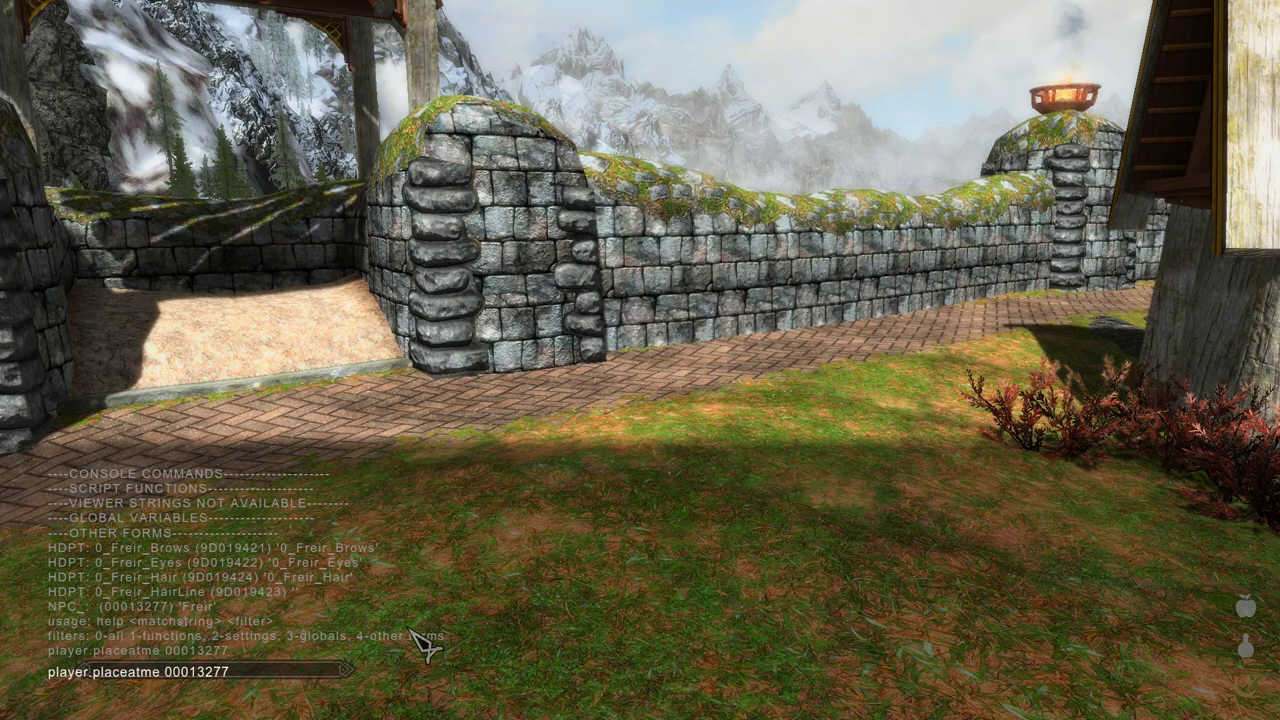
key("Return")
- Close the console, talk to Freir to inspect her face, then return to Mod Organizer
key("grave")
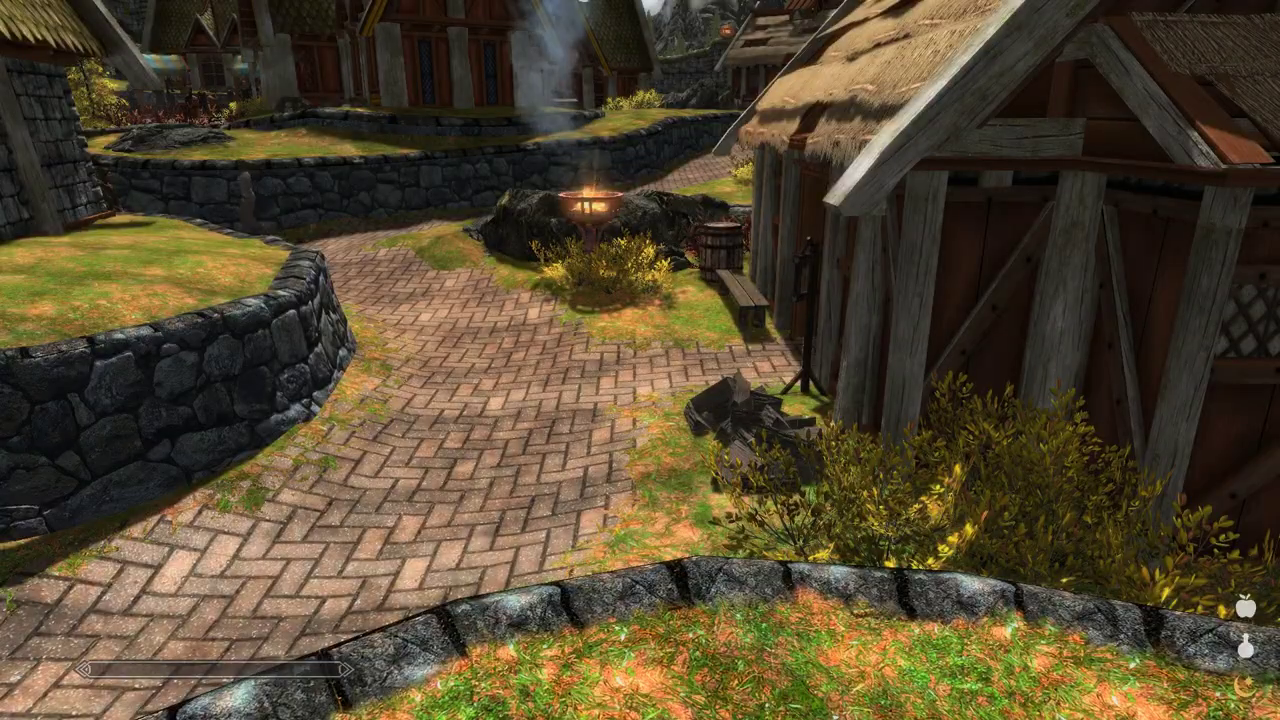
key("e")
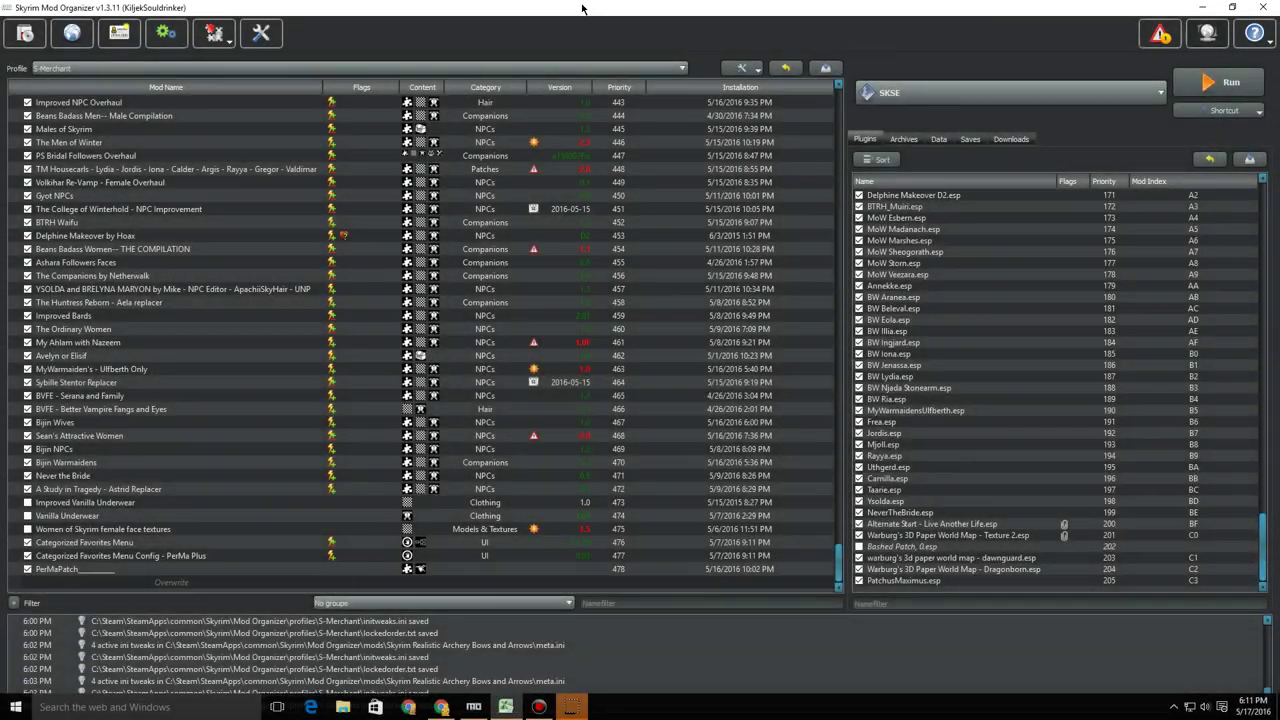
left_click(576, 222)
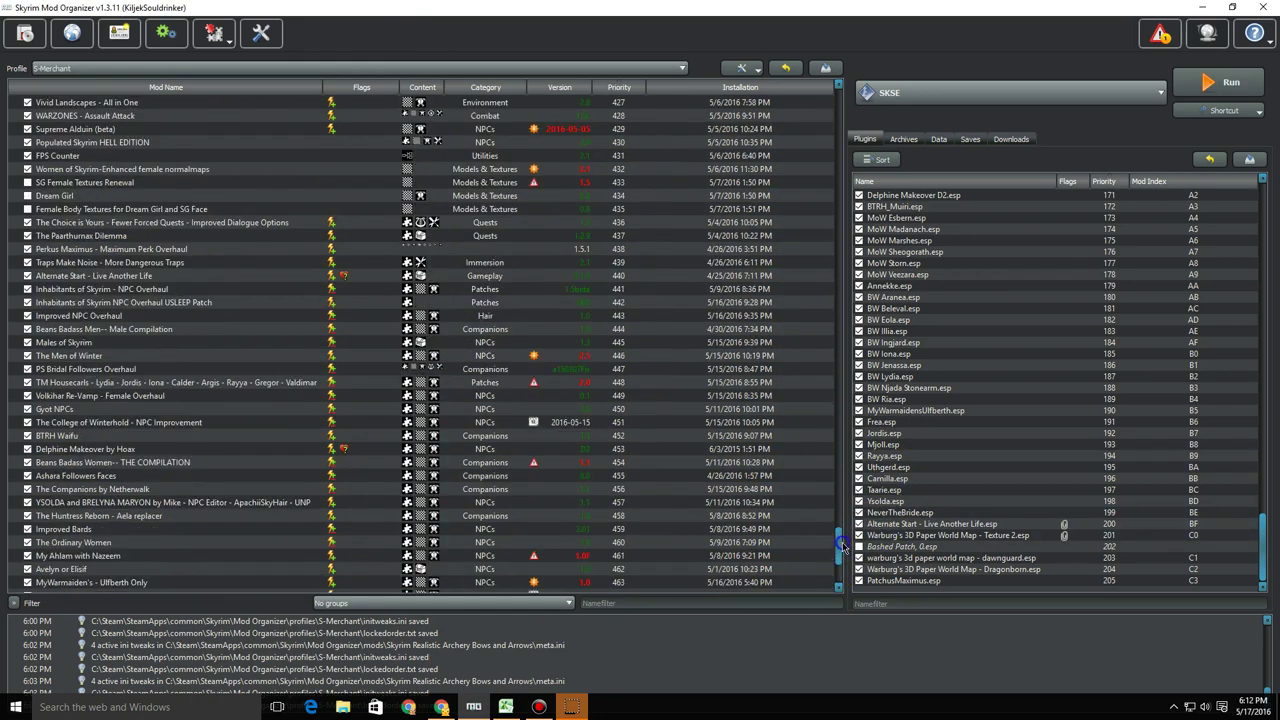
scroll(840, 565, "up", 9)
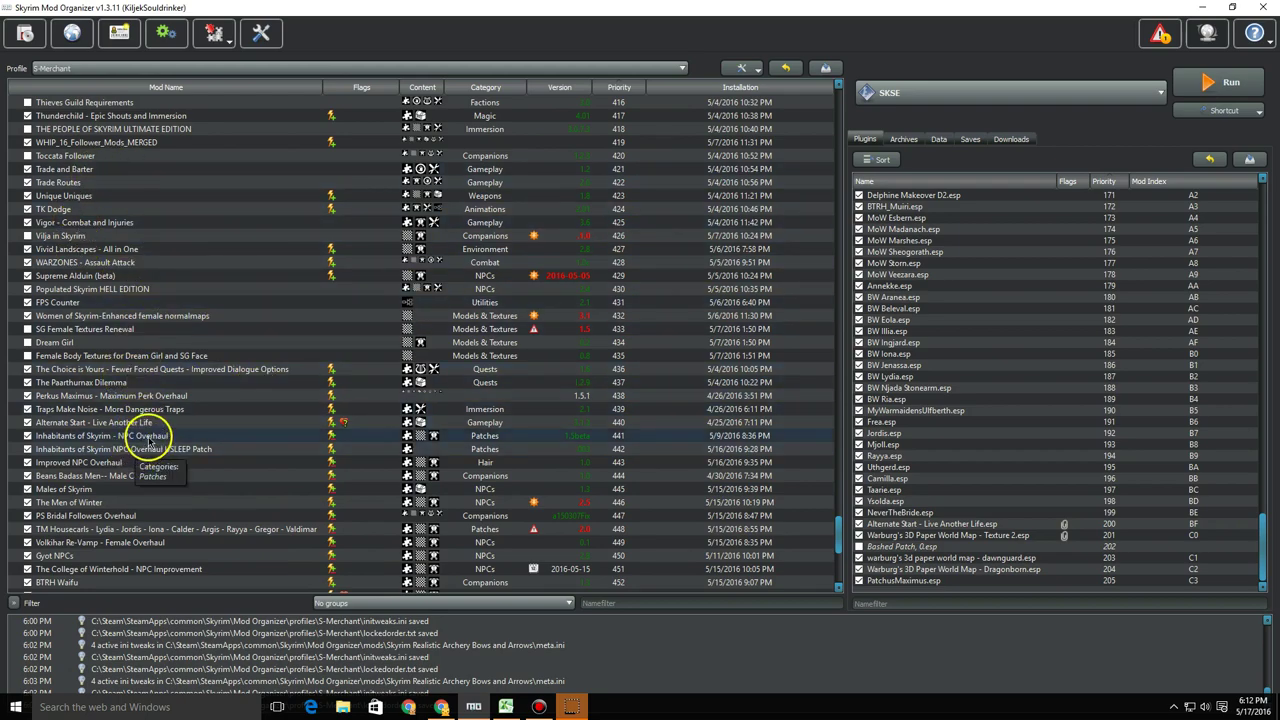
scroll(838, 530, "down", 5)
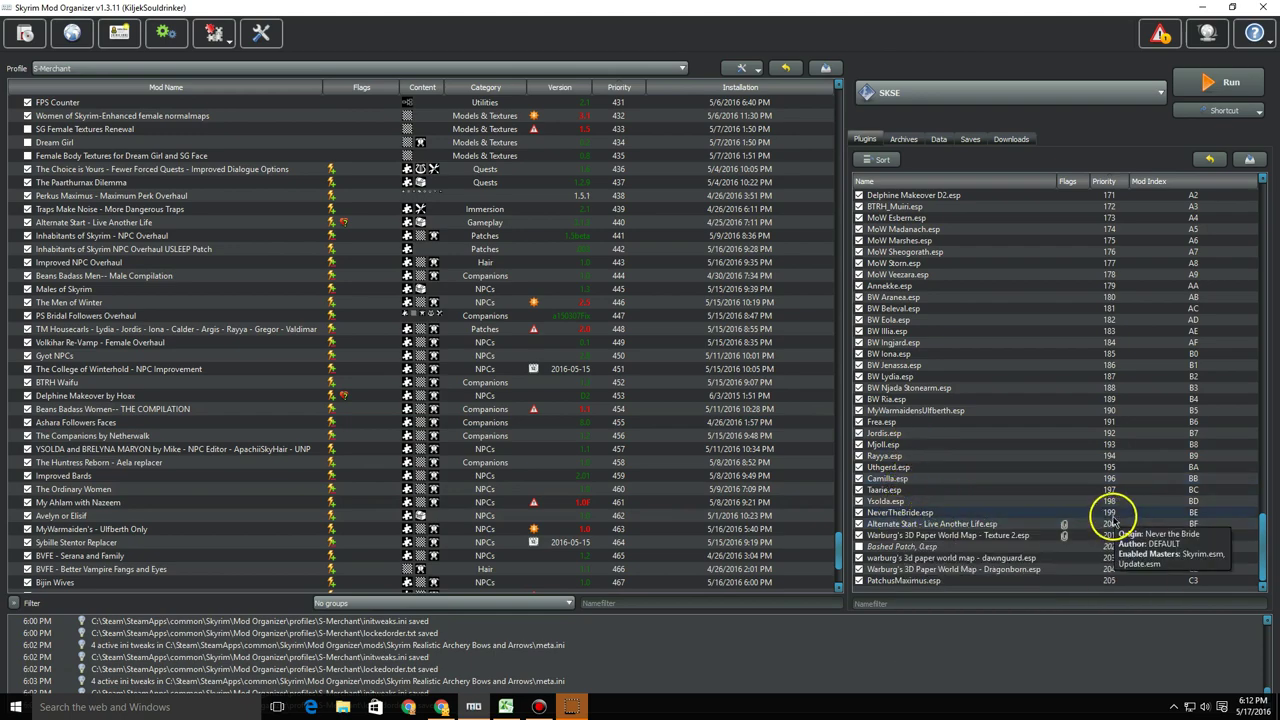
left_click_drag(1262, 545, 1263, 468)
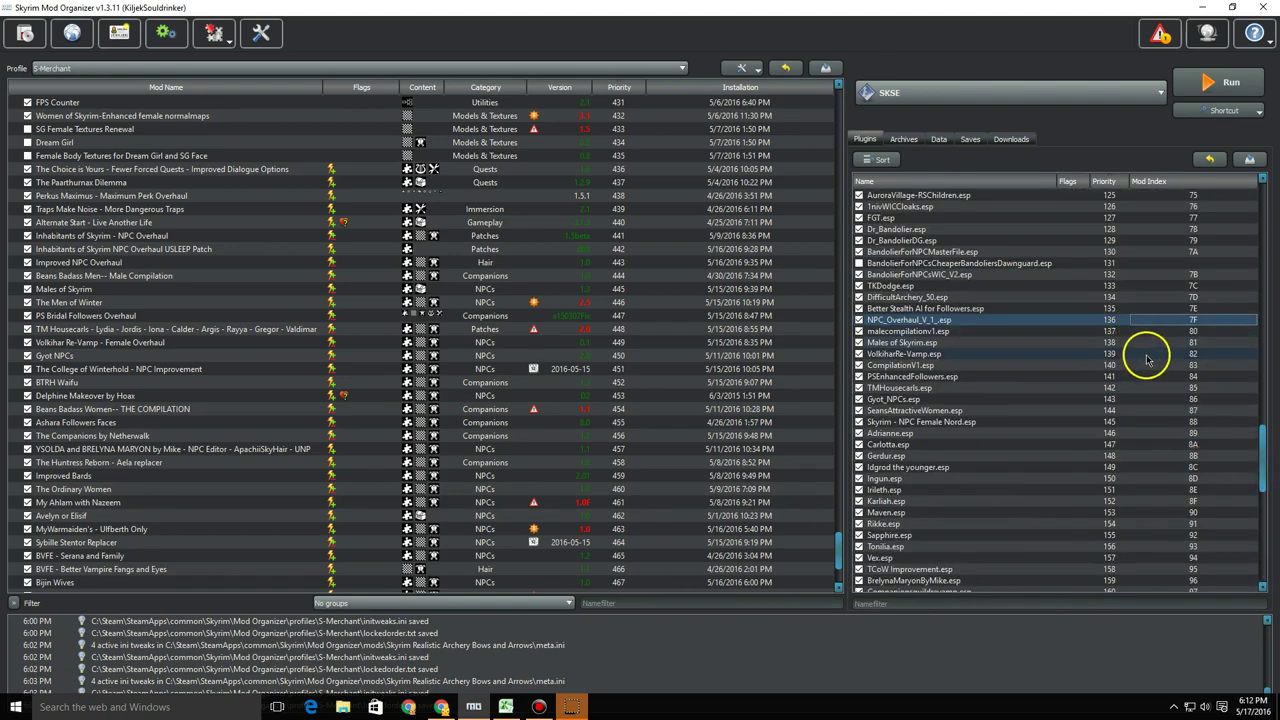
mouse_move(1136, 347)
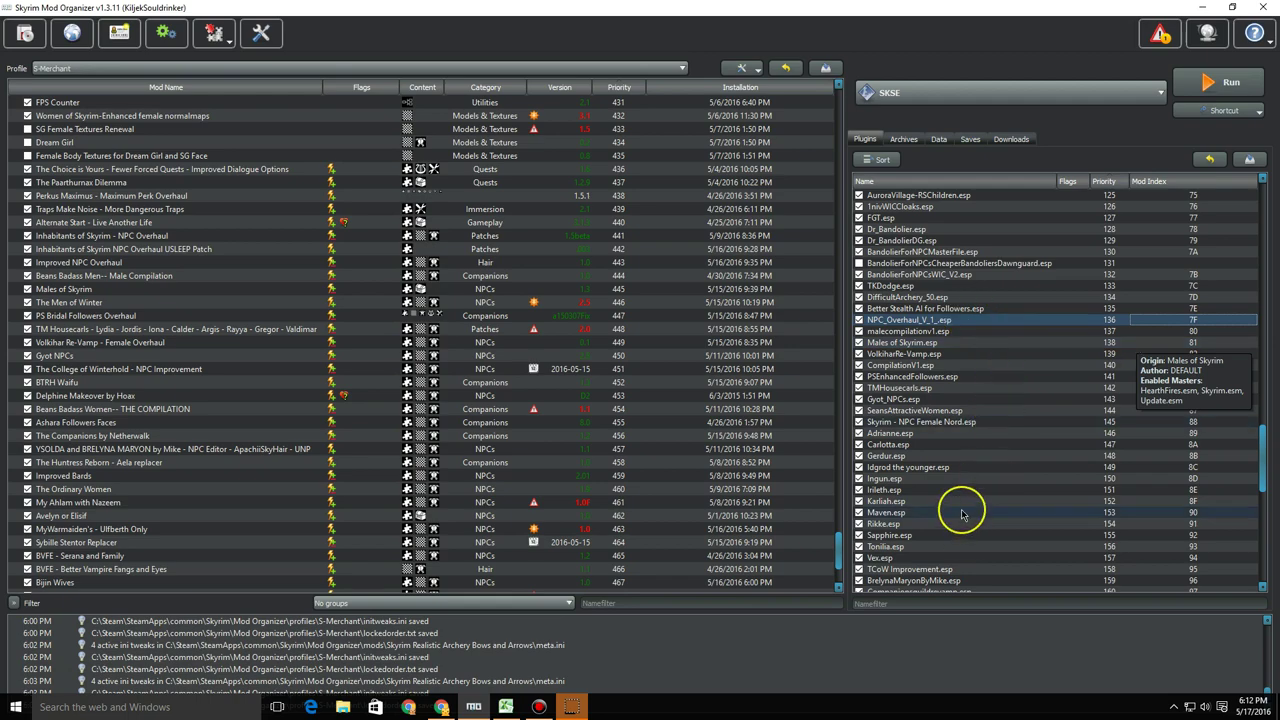
mouse_move(962, 514)
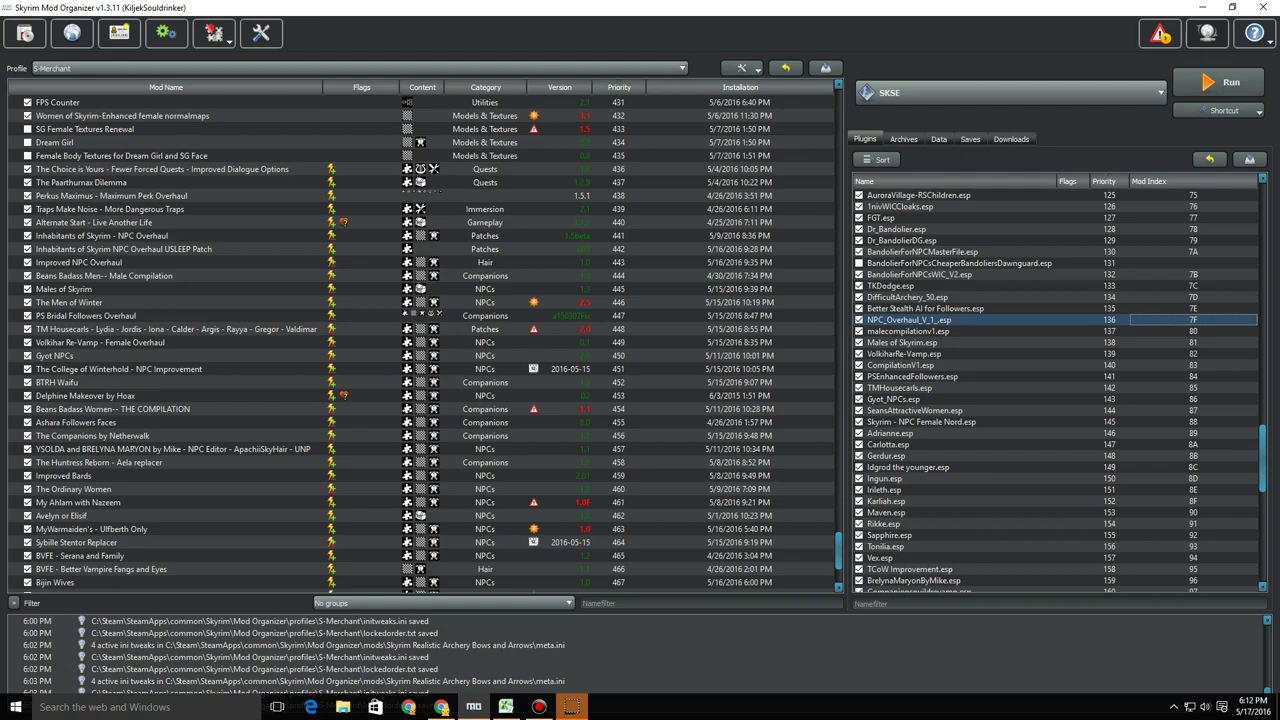
key("alt+Tab")
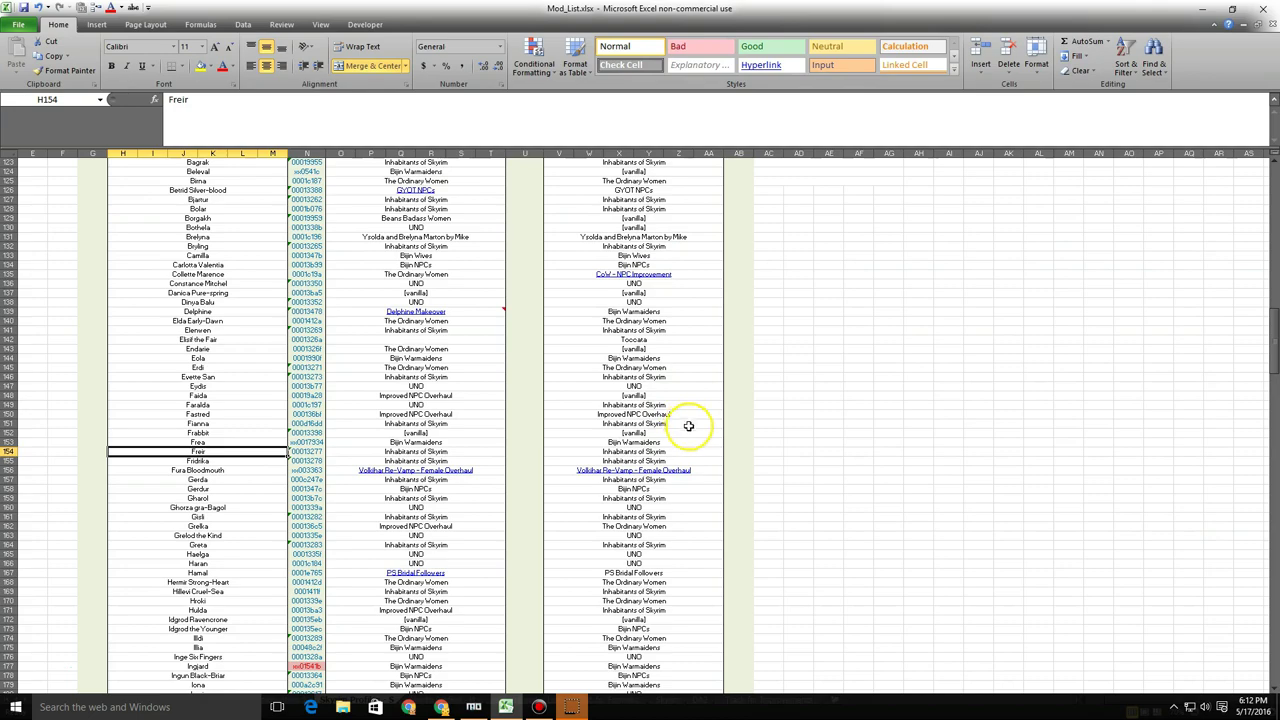
scroll(626, 434, "up", 10)
scroll(520, 440, "up", 2)
scroll(480, 425, "down", 4)
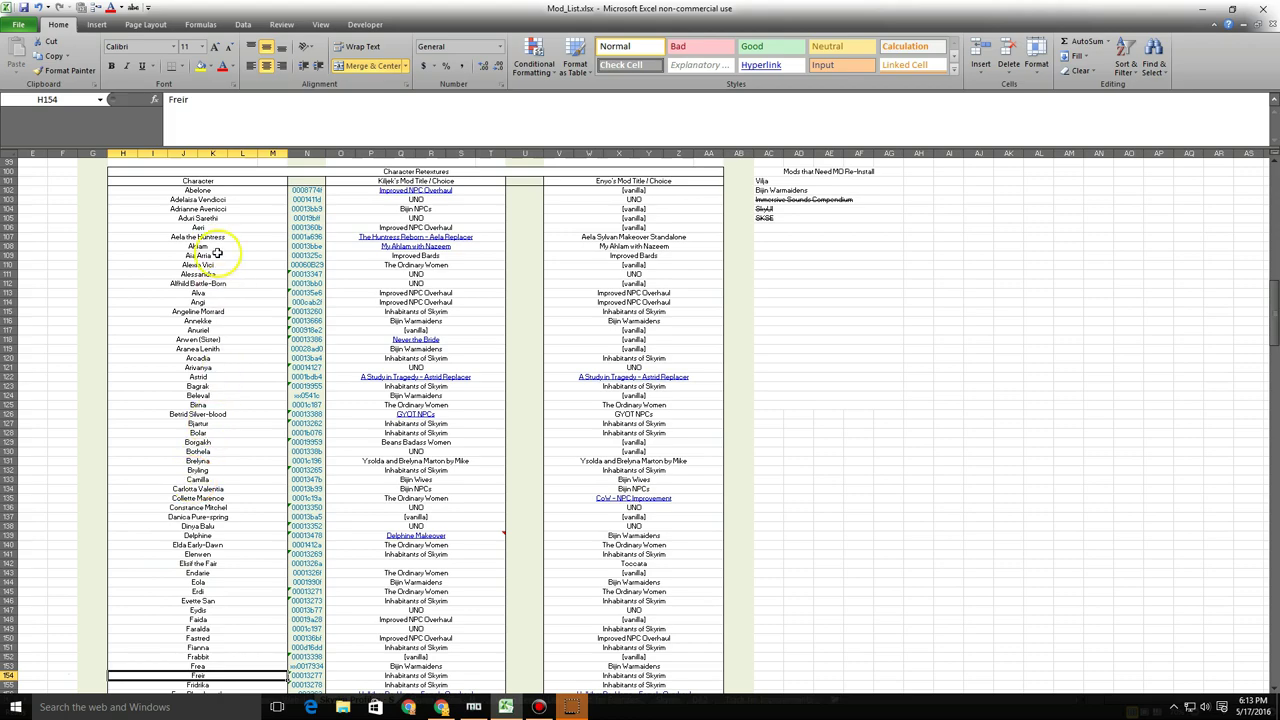
left_click(217, 321)
key("Down")
key("Down")
key("Down")
key("Down")
key("Down")
key("Down")
key("Down")
key("Down")
key("Down")
key("Down")
key("Down")
key("Down")
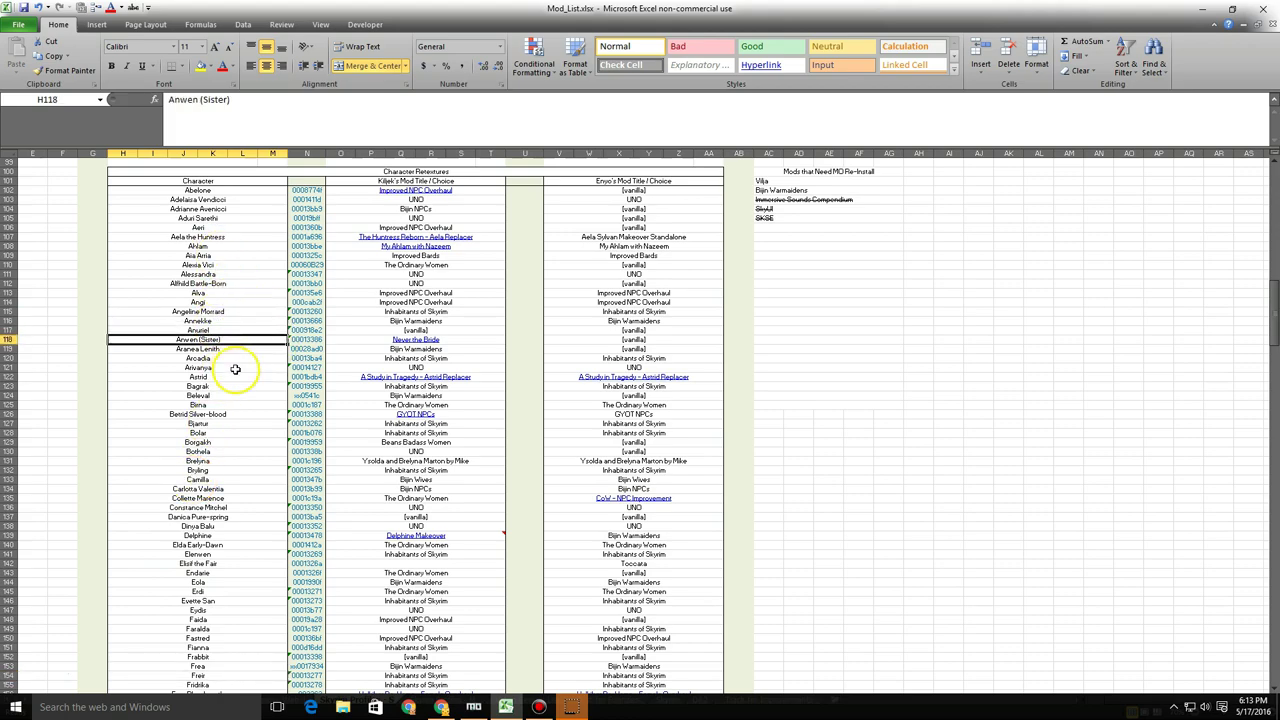
left_click(426, 222)
key("Down")
key("Down")
key("Down")
key("Down")
key("Down")
key("Down")
key("Down")
key("Down")
key("Down")
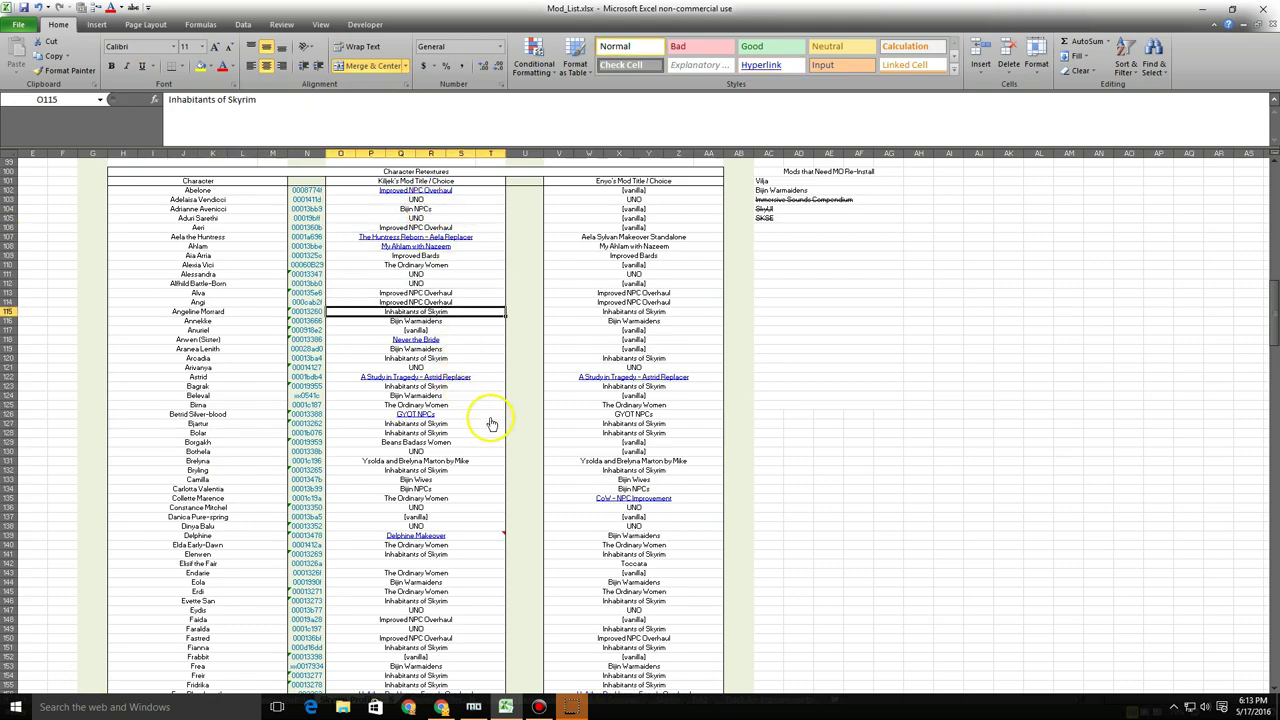
key("Down")
left_click(639, 246)
key("Down")
key("Down")
key("Down")
left_click(416, 320)
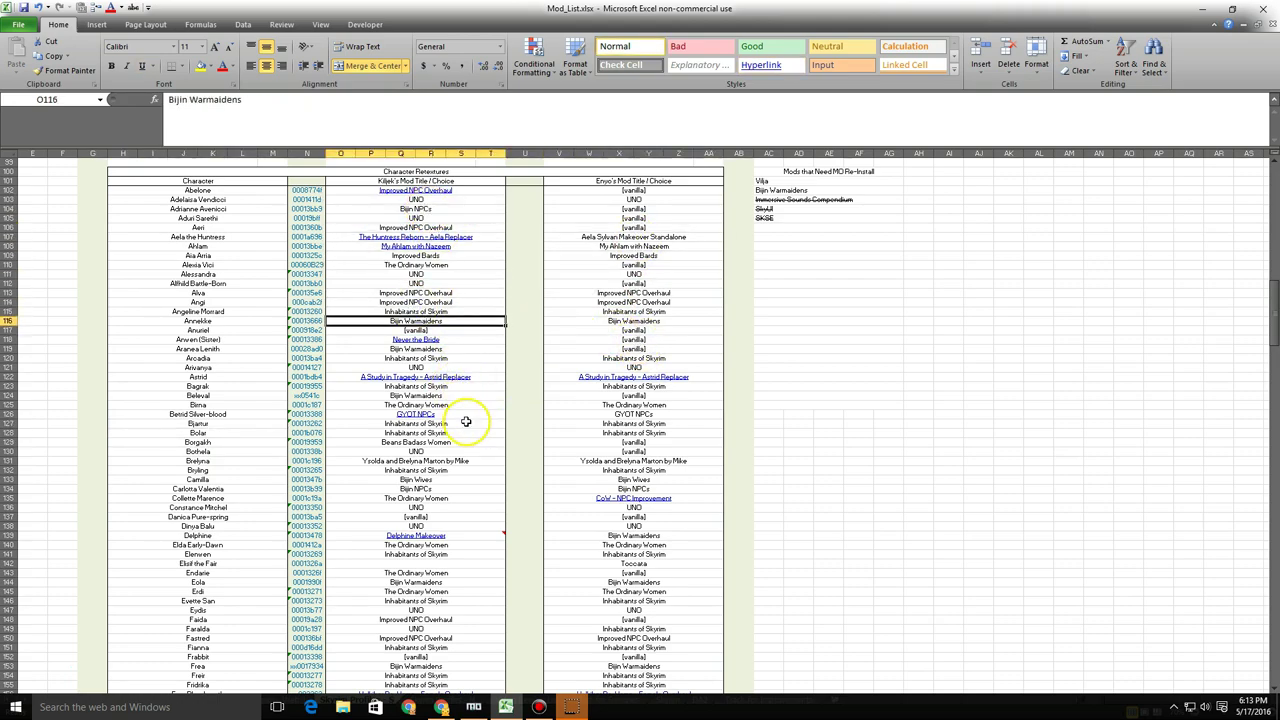
key("Down")
key("Down")
scroll(251, 535, "down", 4)
scroll(251, 530, "down", 2)
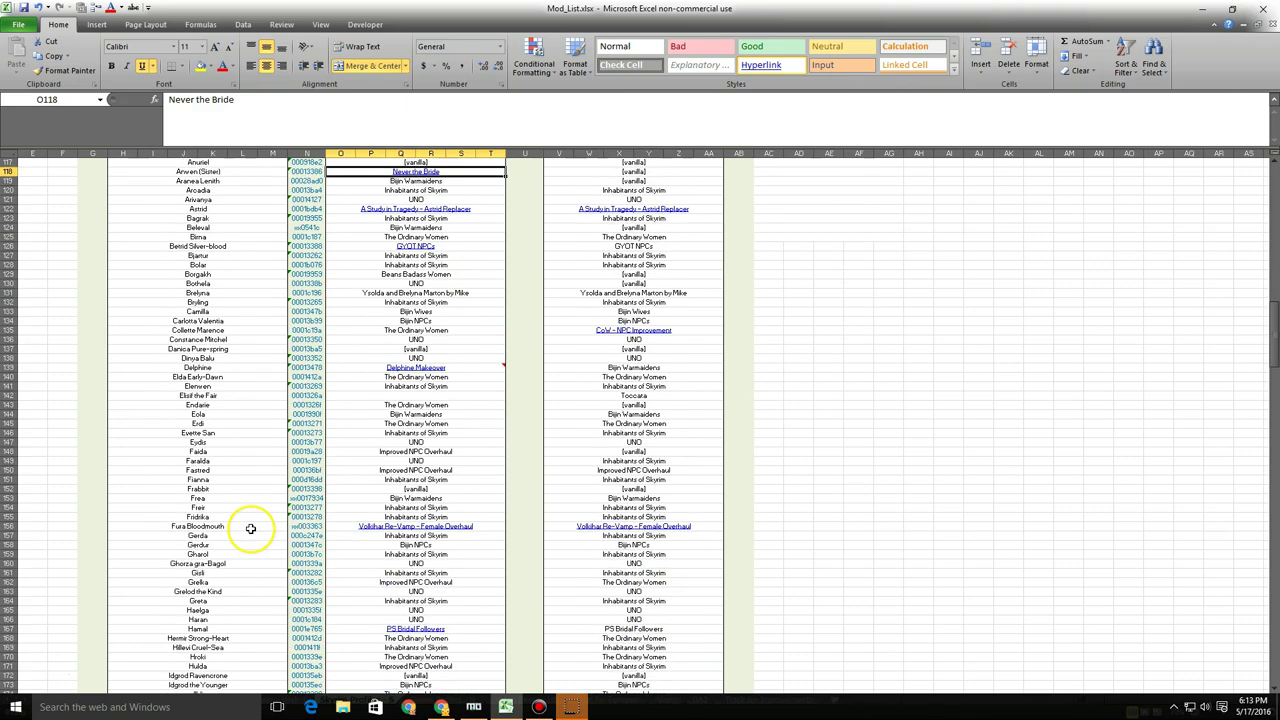
scroll(235, 485, "down", 2)
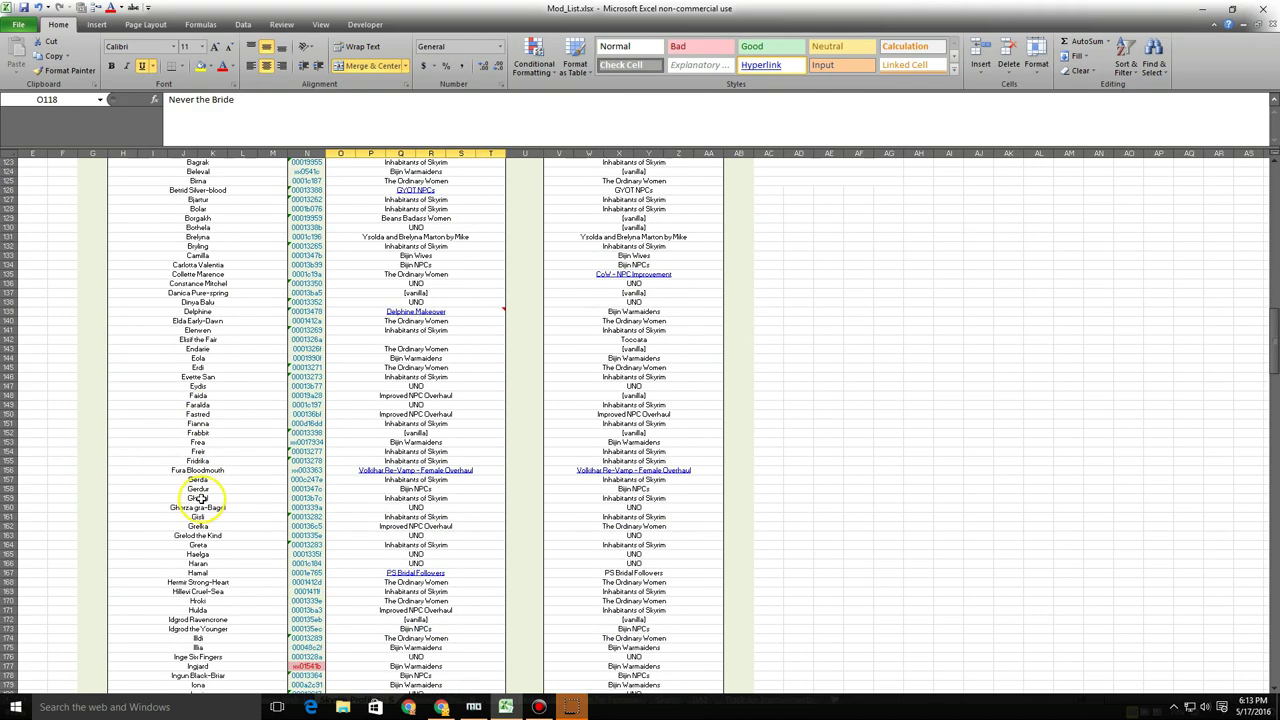
left_click(228, 451)
key("Right")
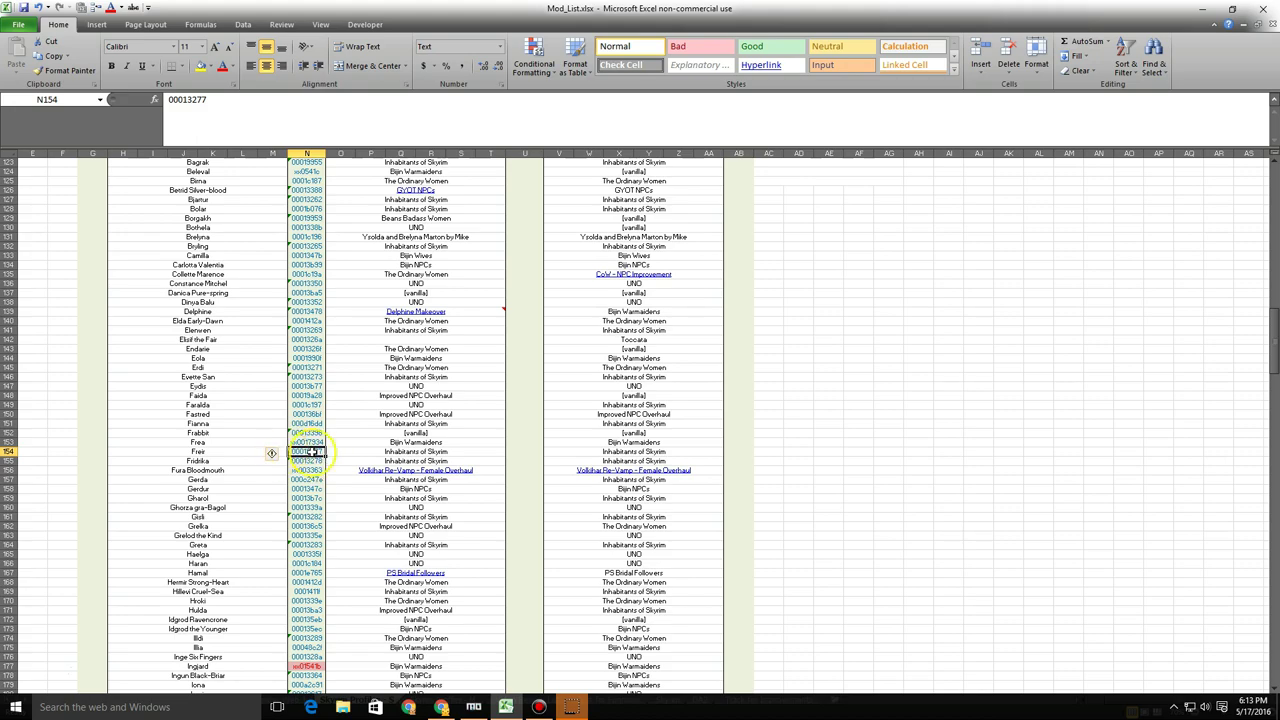
key("Right")
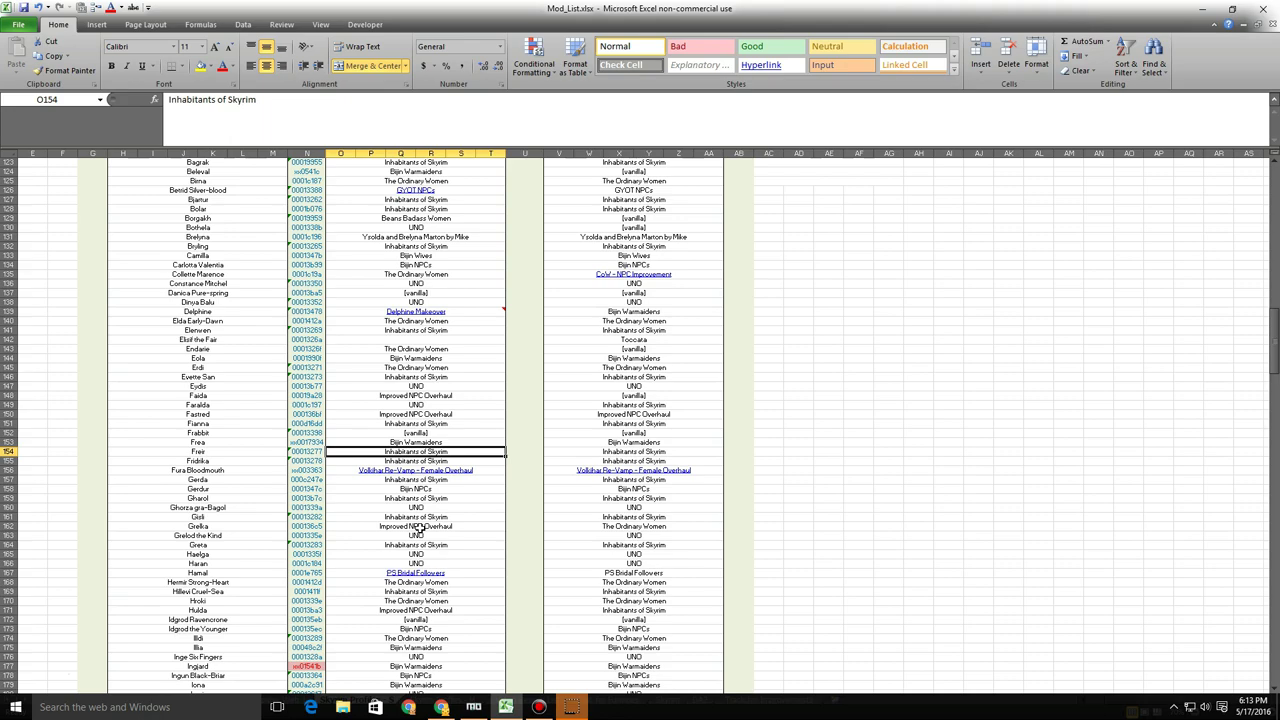
key("alt+Tab")
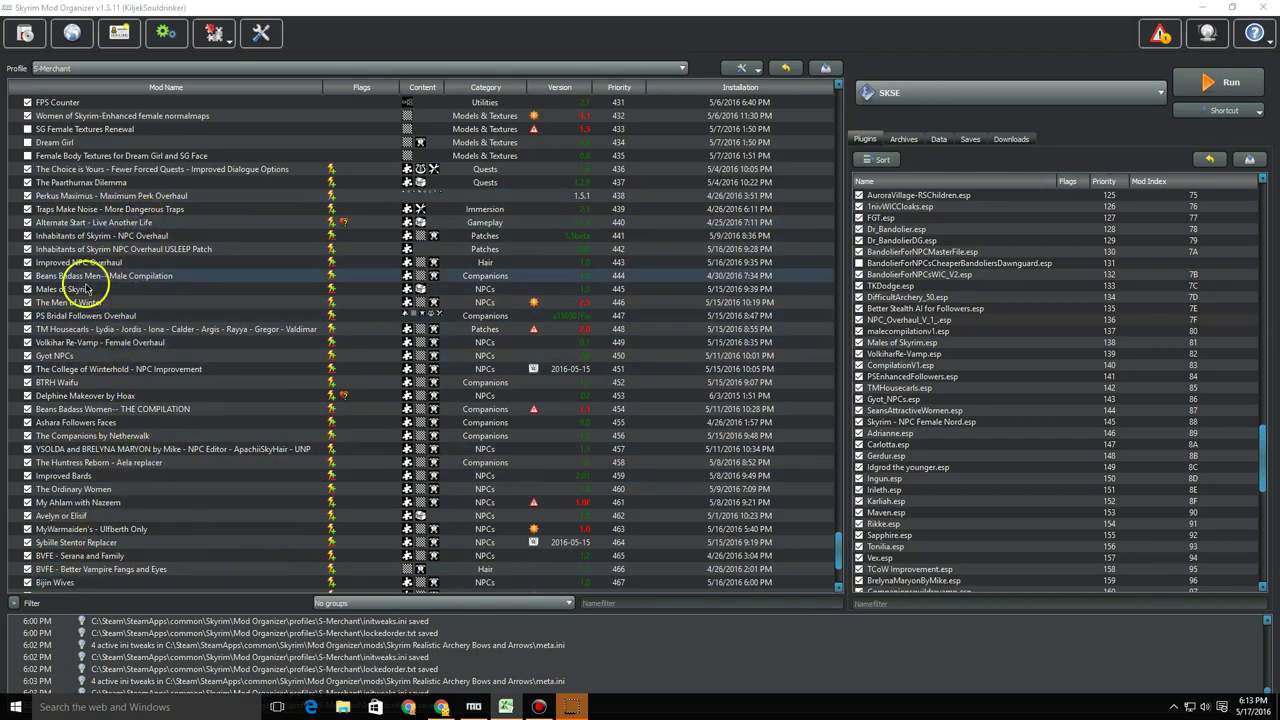
- Select Inhabitants of Skyrim - NPC Overhaul and scroll to its red-tinted conflicting mods
left_click(106, 236)
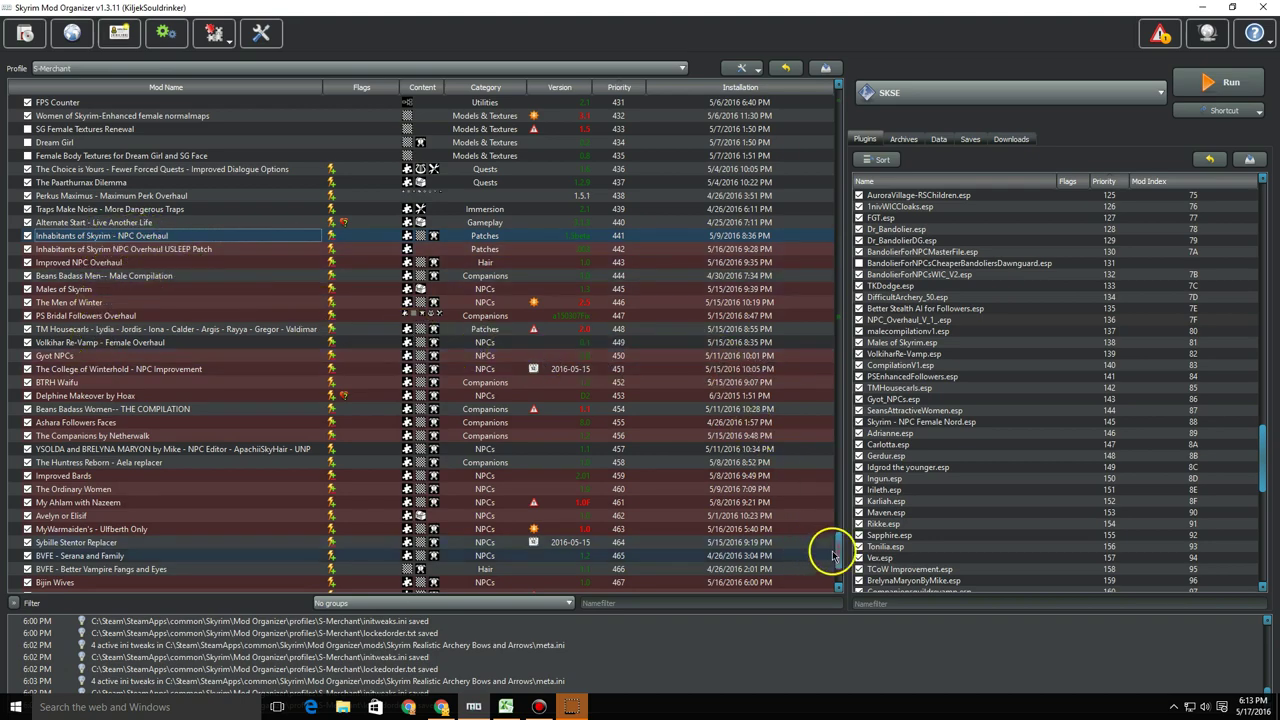
left_click_drag(832, 549, 840, 560)
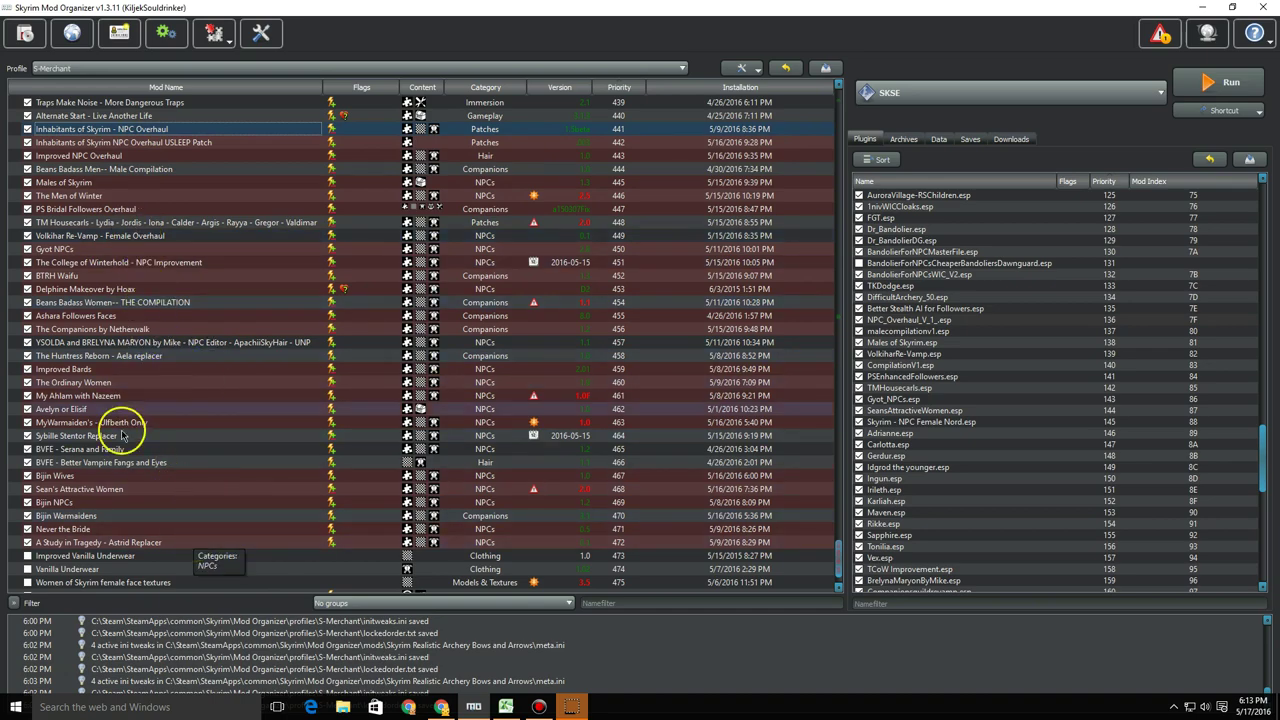
- Open the NPC Overhaul mod's Conflicts tab, scroll through both file lists, then close it
right_click(128, 131)
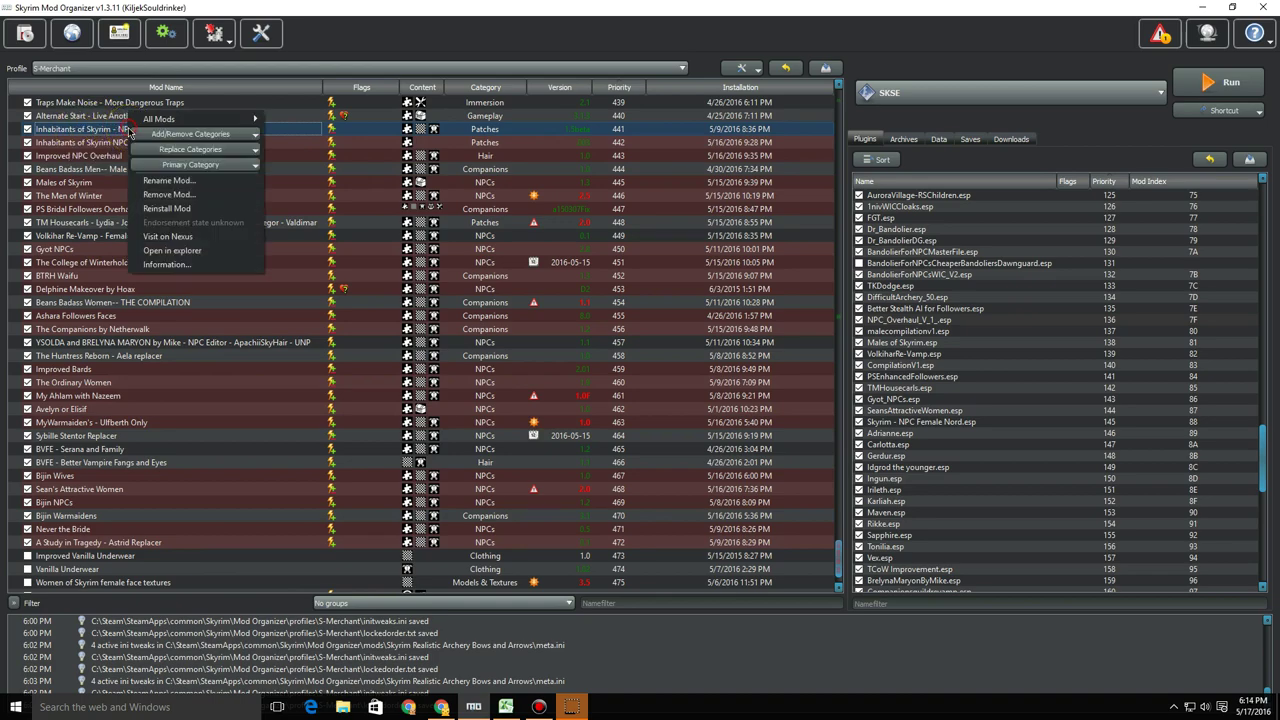
left_click(160, 263)
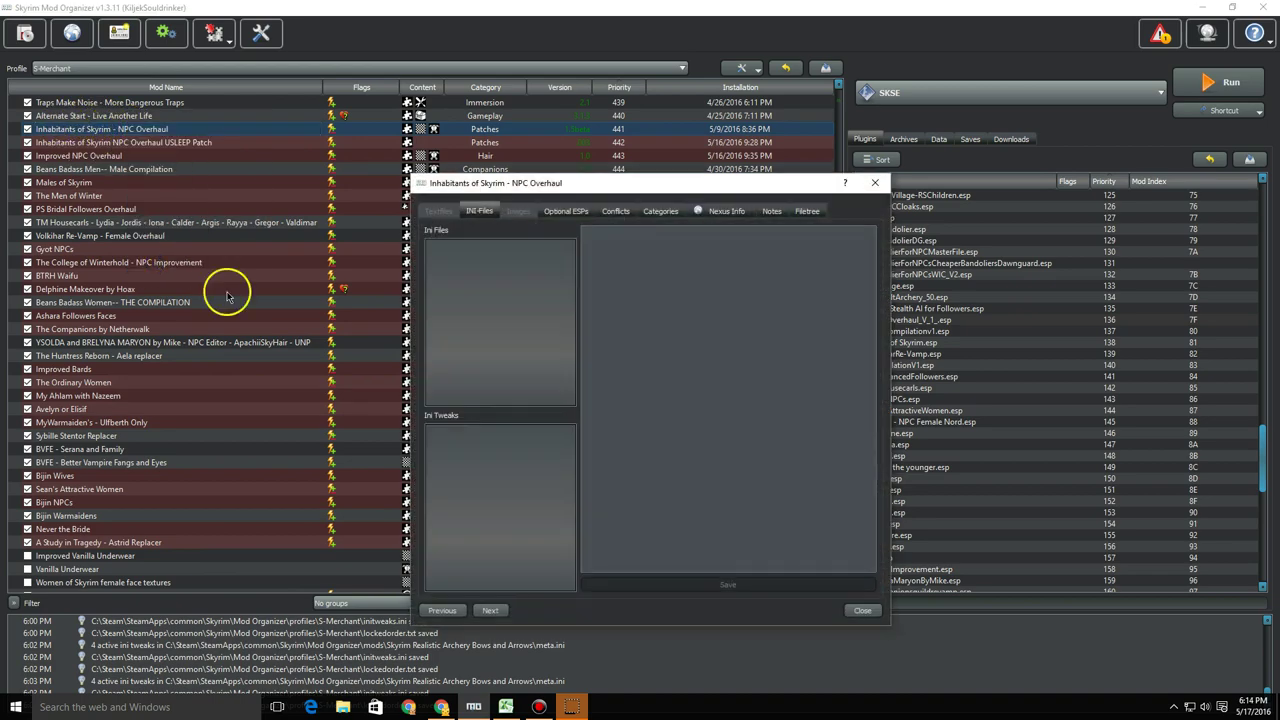
left_click(615, 212)
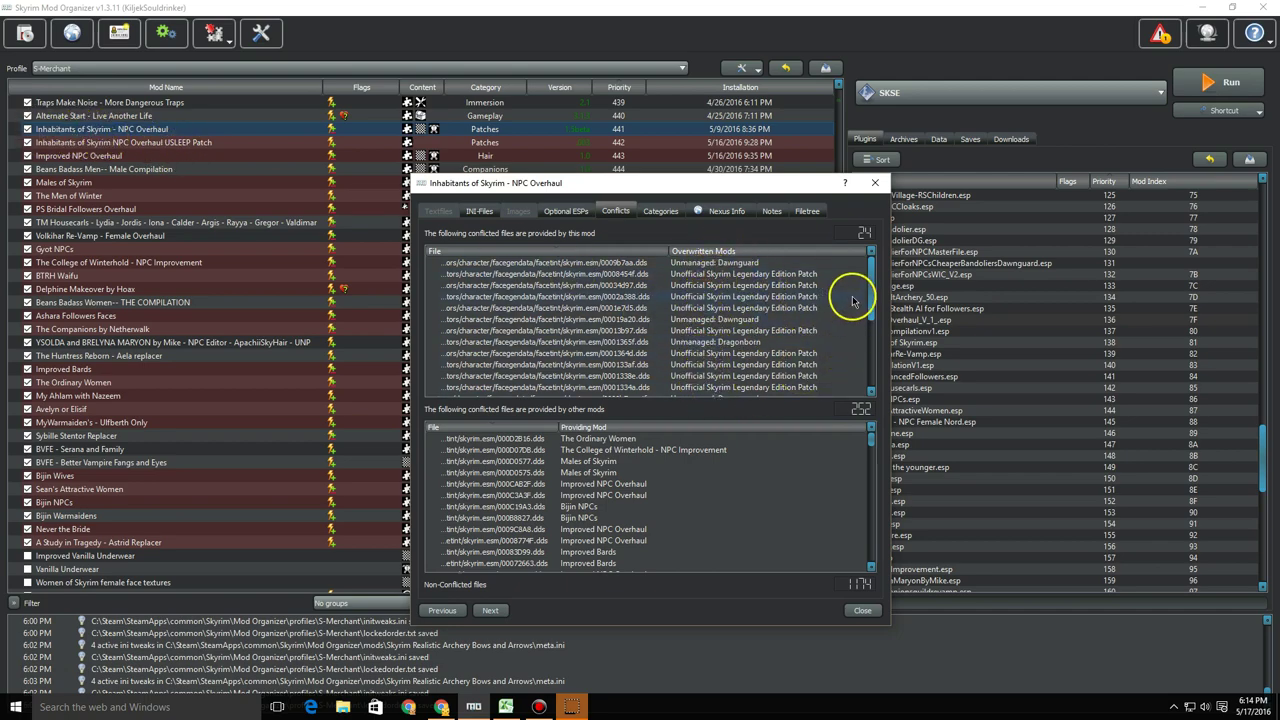
left_click_drag(870, 278, 877, 342)
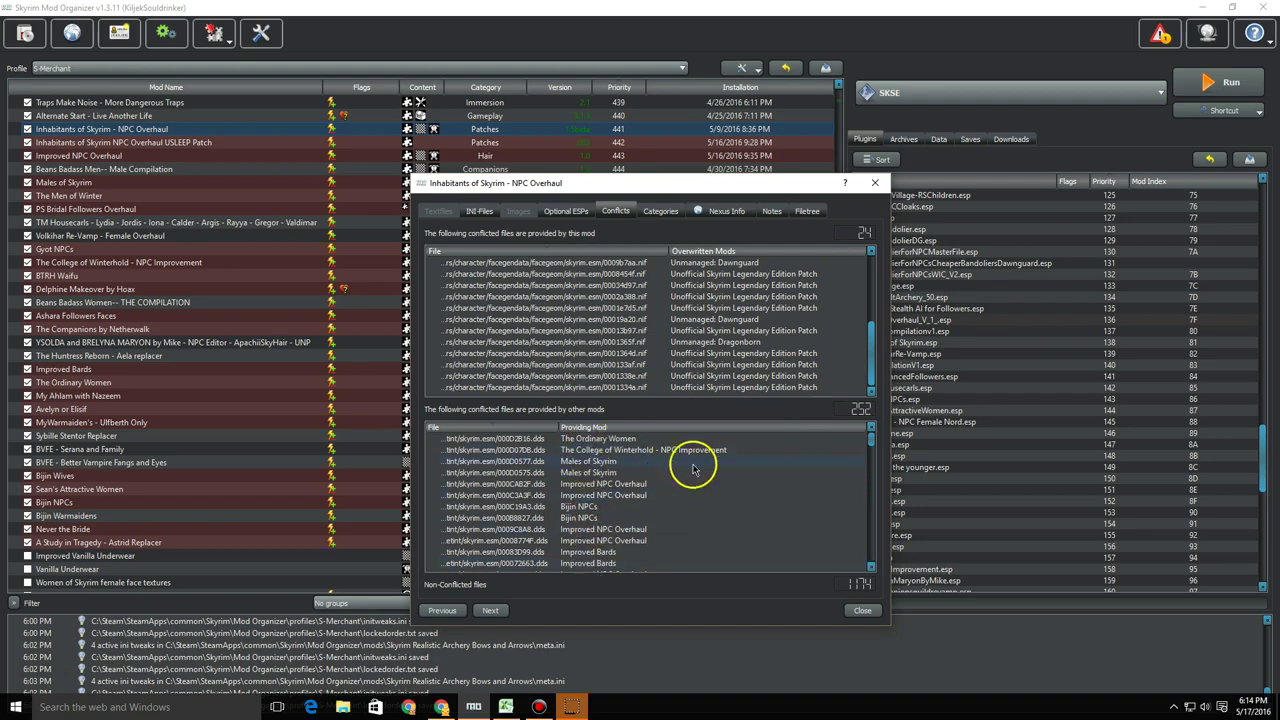
left_click_drag(868, 445, 875, 496)
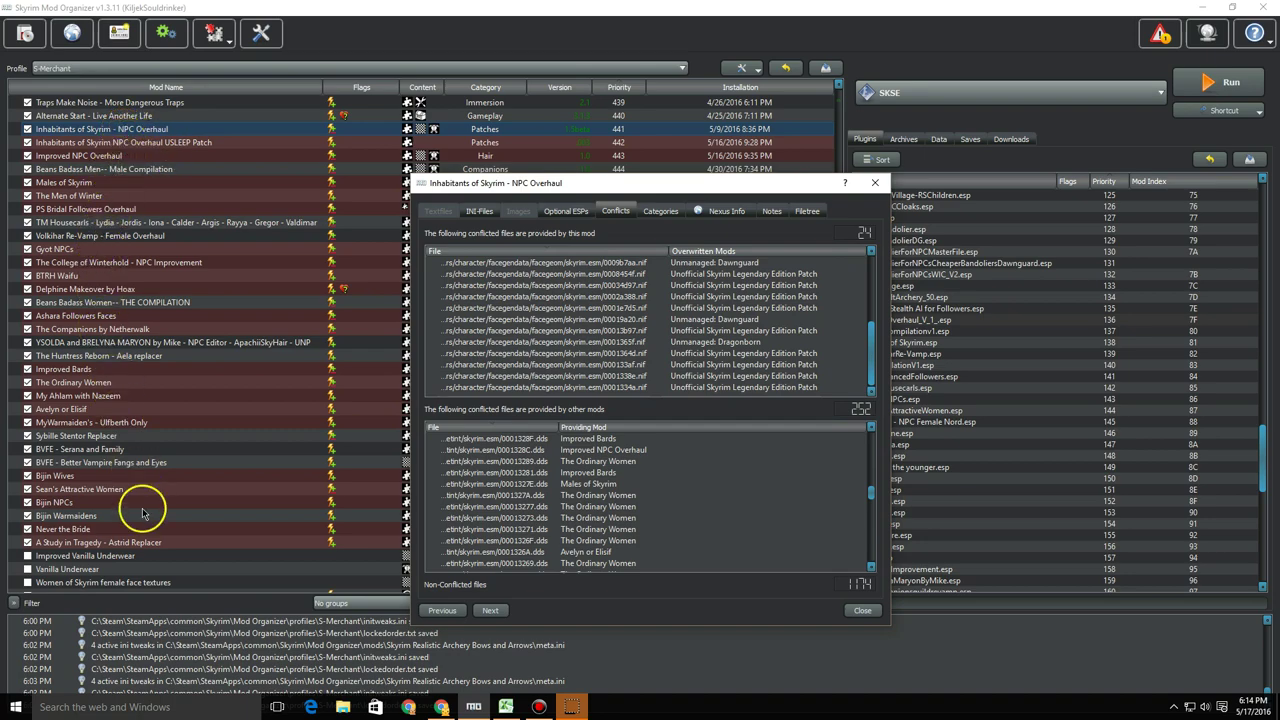
left_click(876, 184)
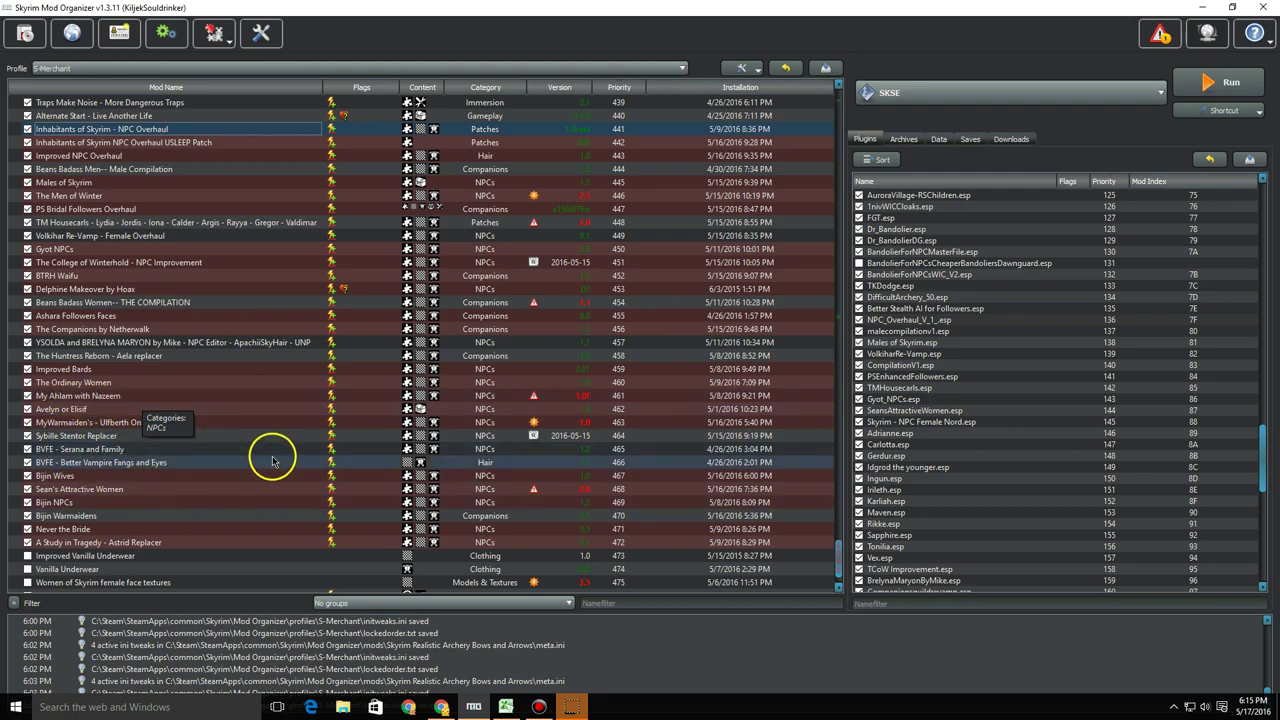
- Reopen the NPC Overhaul mod's Conflicts tab and widen the File column to show full paths
right_click(140, 127)
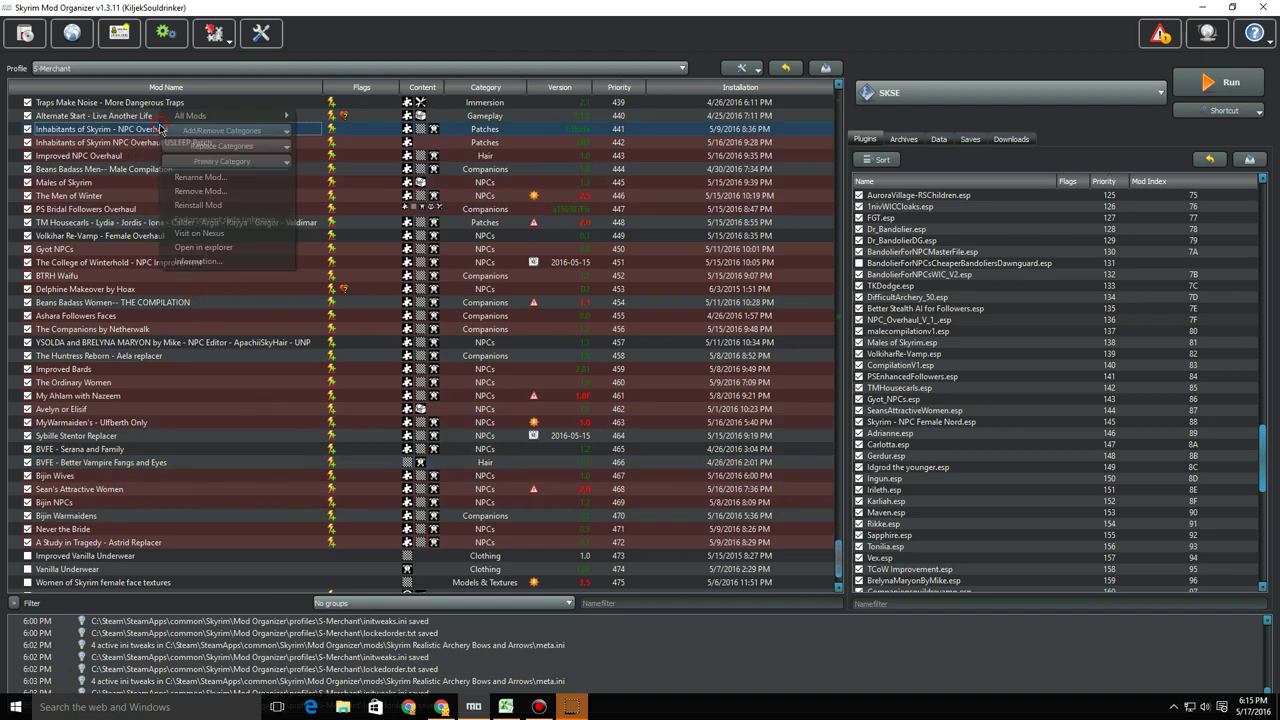
left_click(175, 267)
left_click(615, 211)
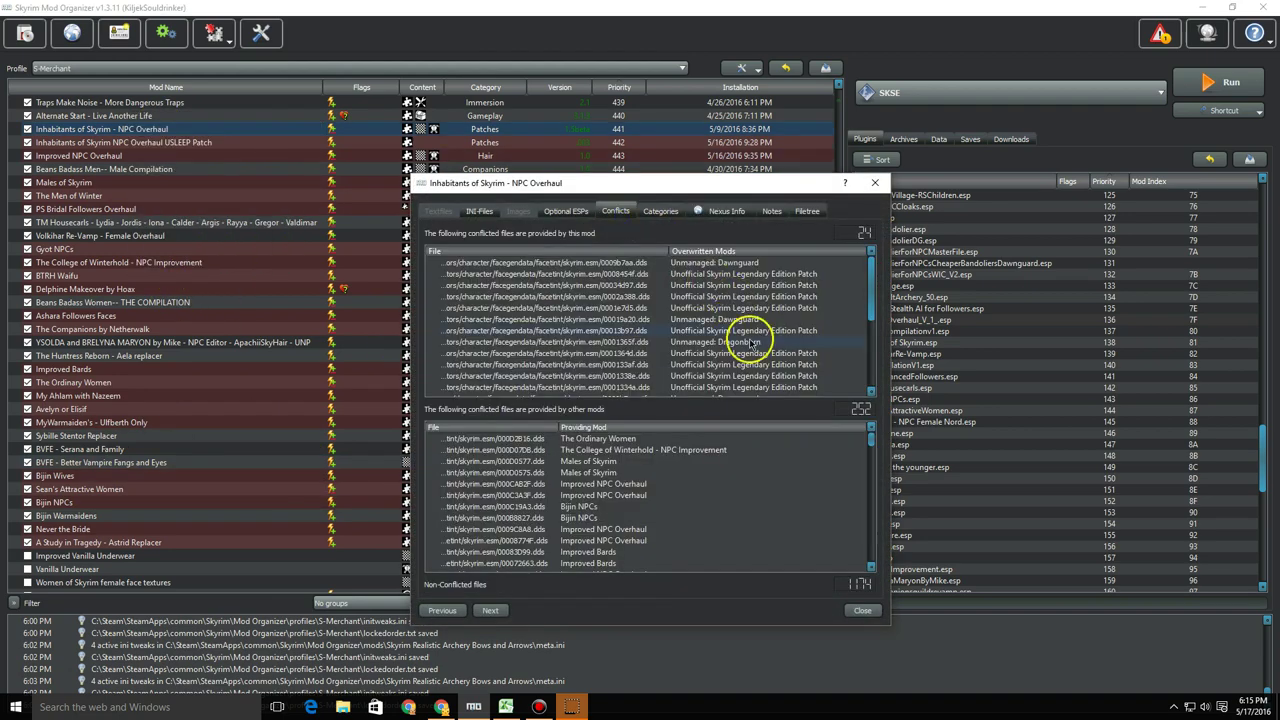
left_click_drag(557, 428, 688, 431)
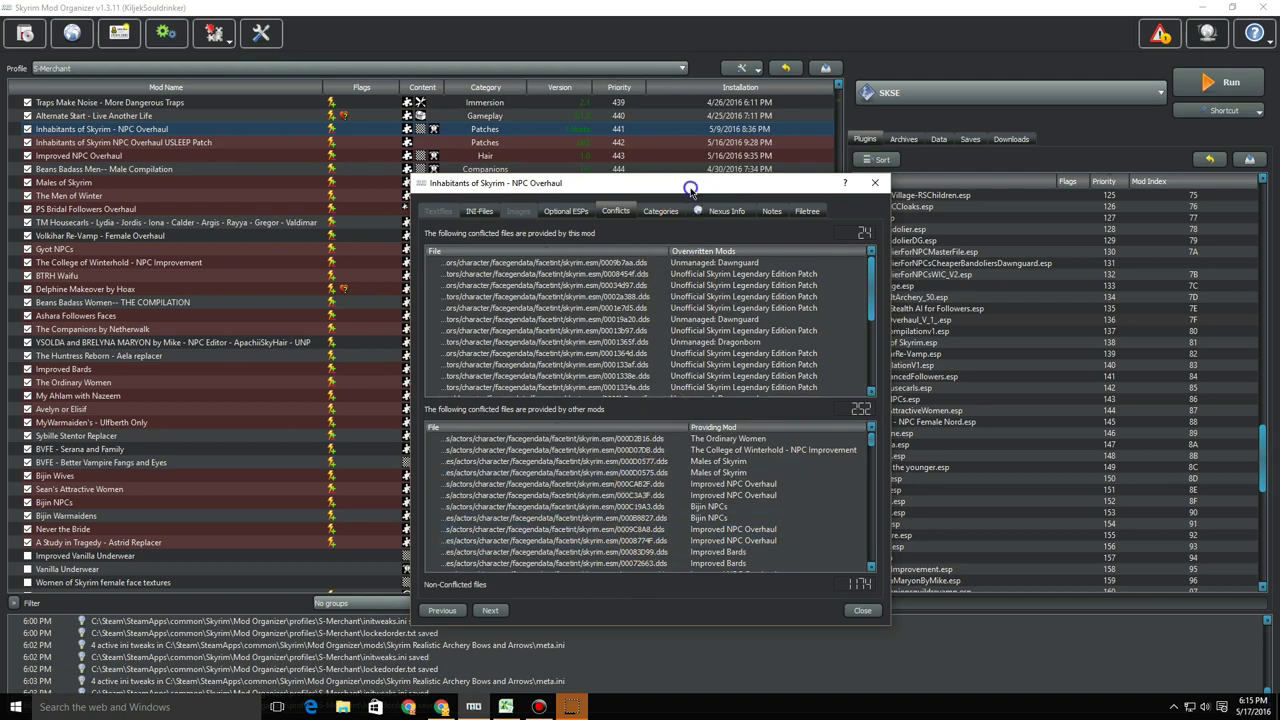
- Place the conflicts window beside the Mod_List spreadsheet and check Freir's form ID 00013277 in column N
left_click_drag(690, 188, 397, 100)
left_click(506, 707)
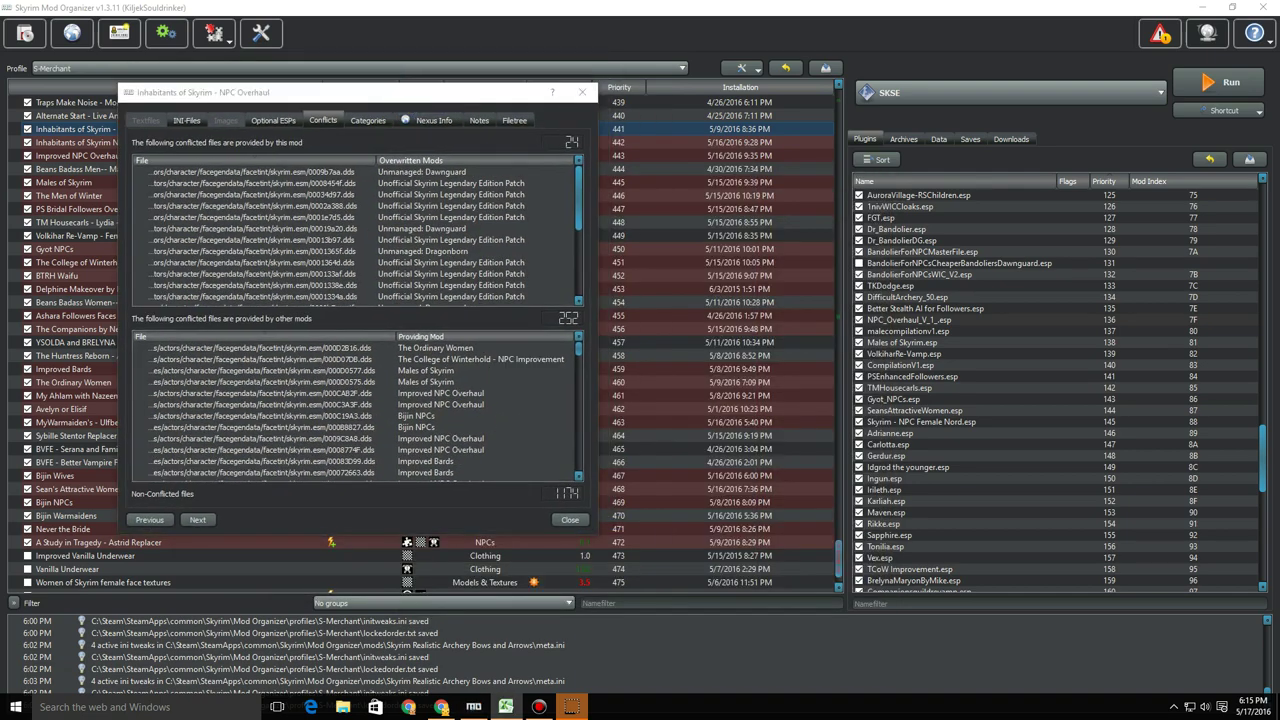
left_click_drag(880, 12, 920, 30)
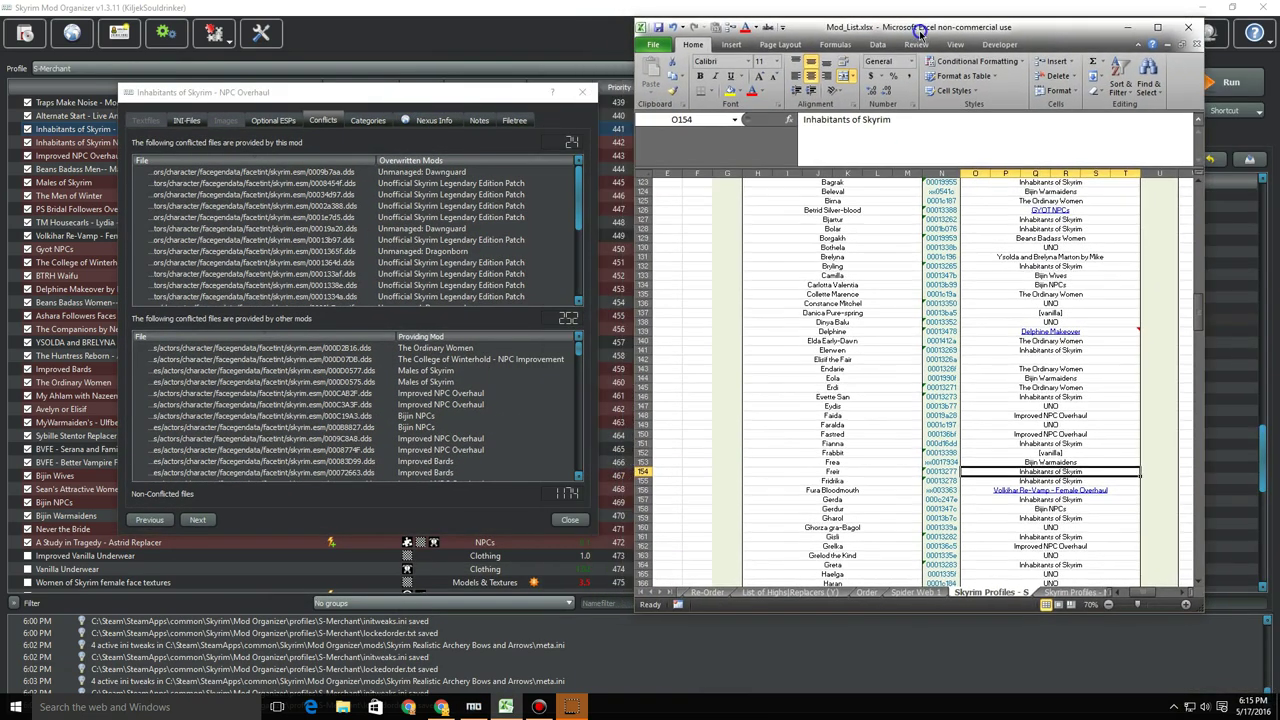
left_click(940, 474)
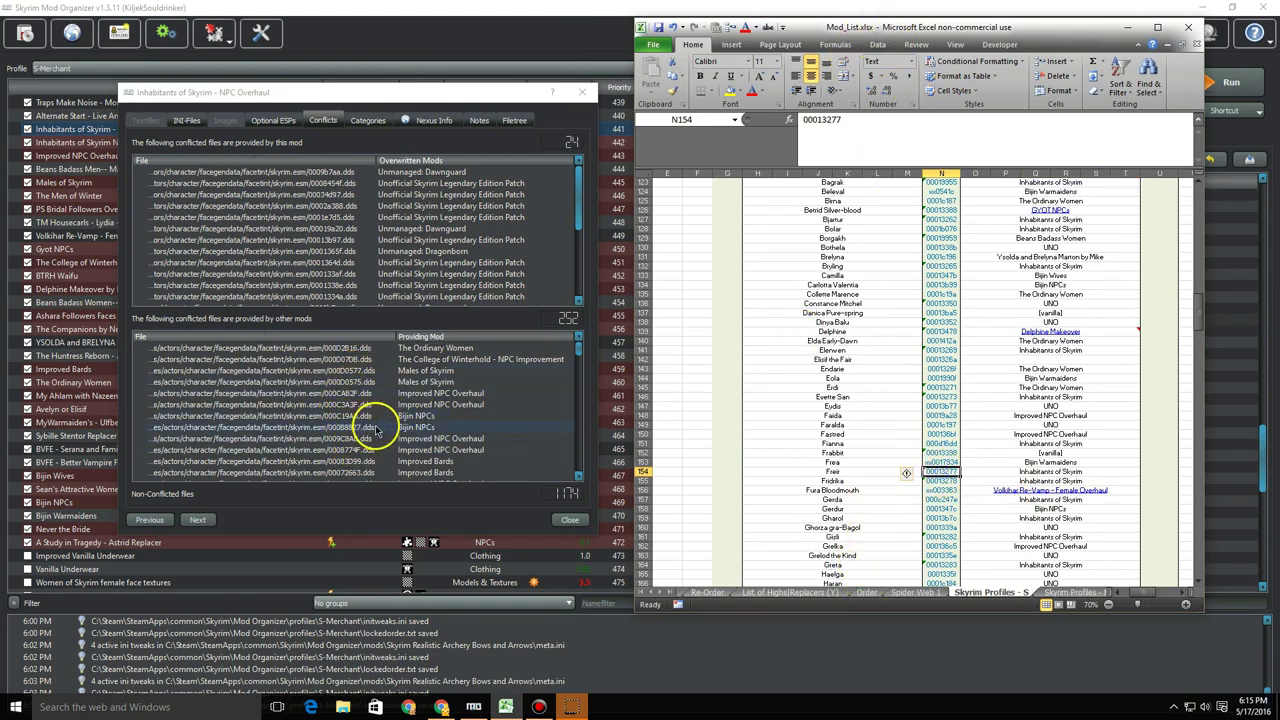
- Find 00013277 supplied by The Ordinary Women in the conflict list, then select that mod
left_click(578, 355)
left_click(578, 355)
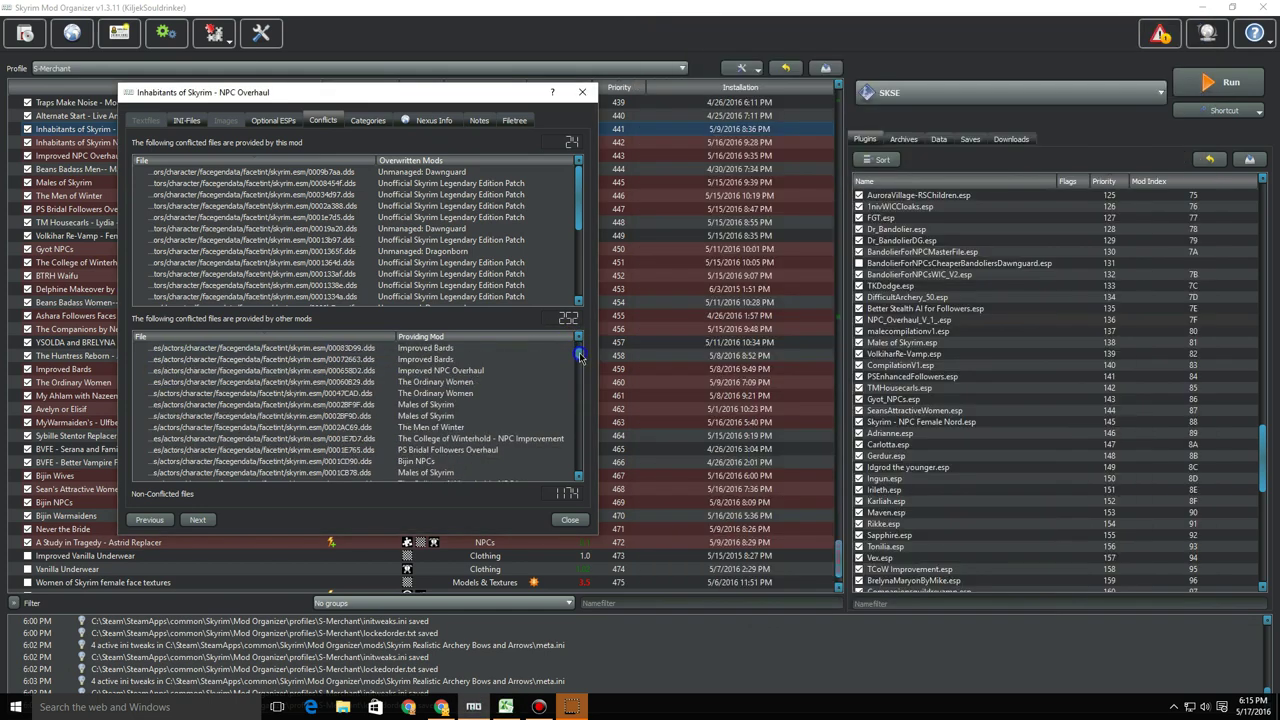
left_click_drag(578, 355, 574, 405)
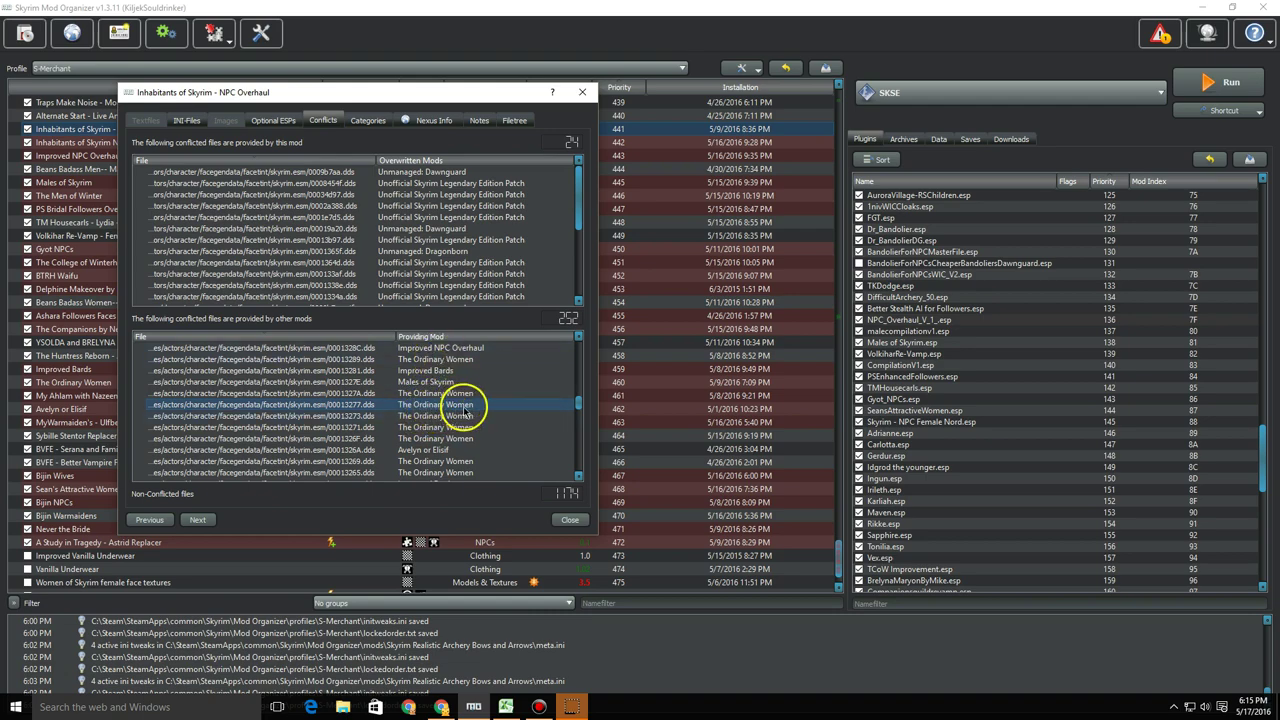
left_click(568, 520)
left_click(136, 385)
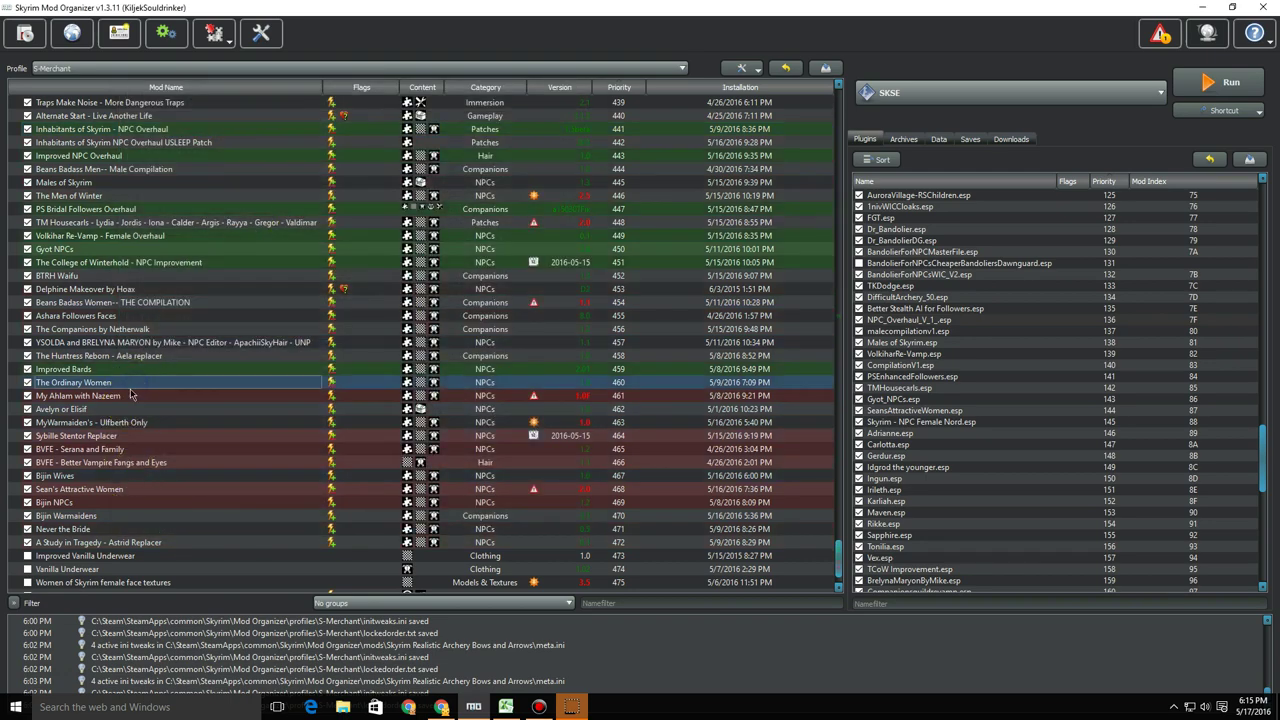
- Launch TES5Edit from Mod Organizer's executable list
left_click(922, 90)
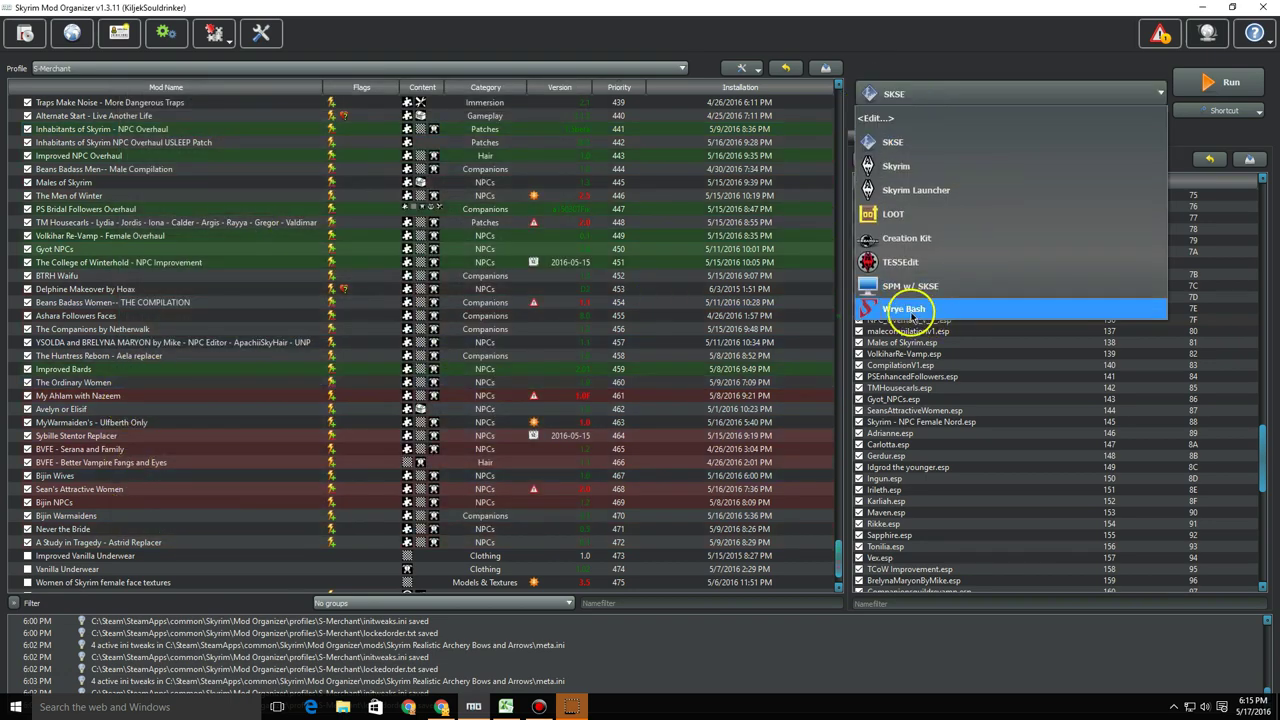
left_click(908, 262)
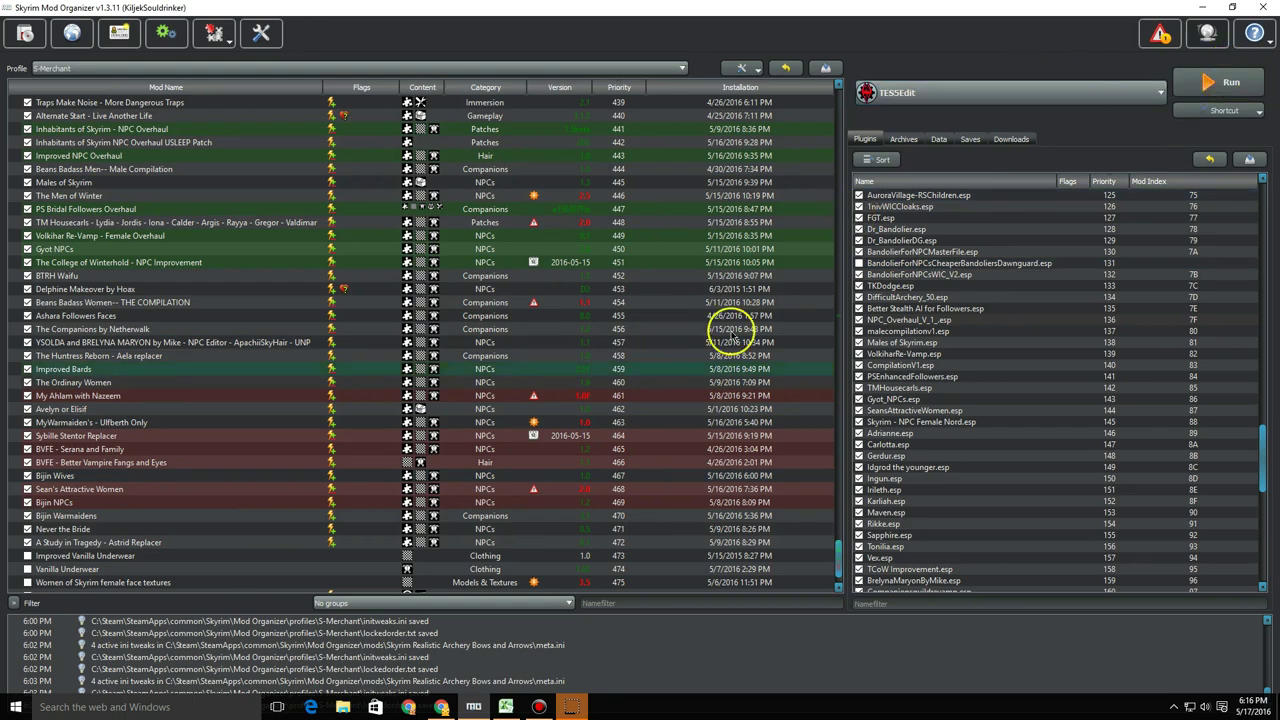
left_click(1199, 94)
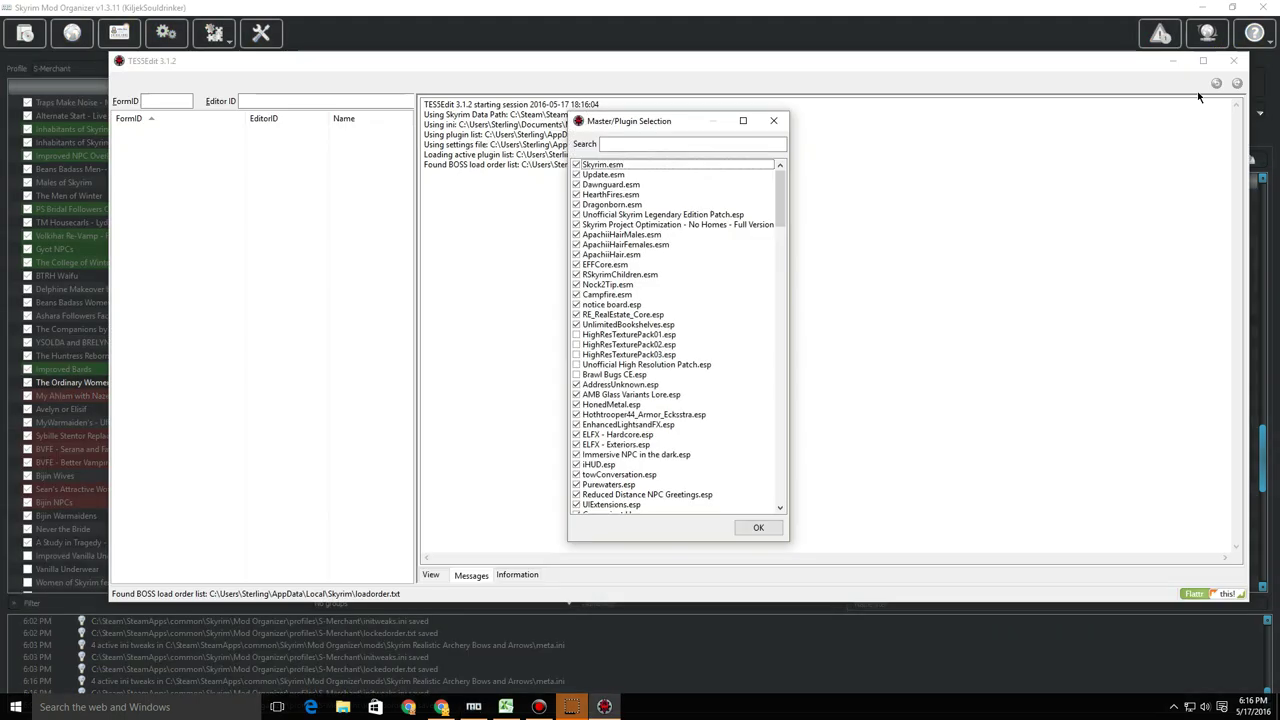
- Deselect all plugins, tick only The Ordinary Women.esp, and load it with its masters
right_click(670, 288)
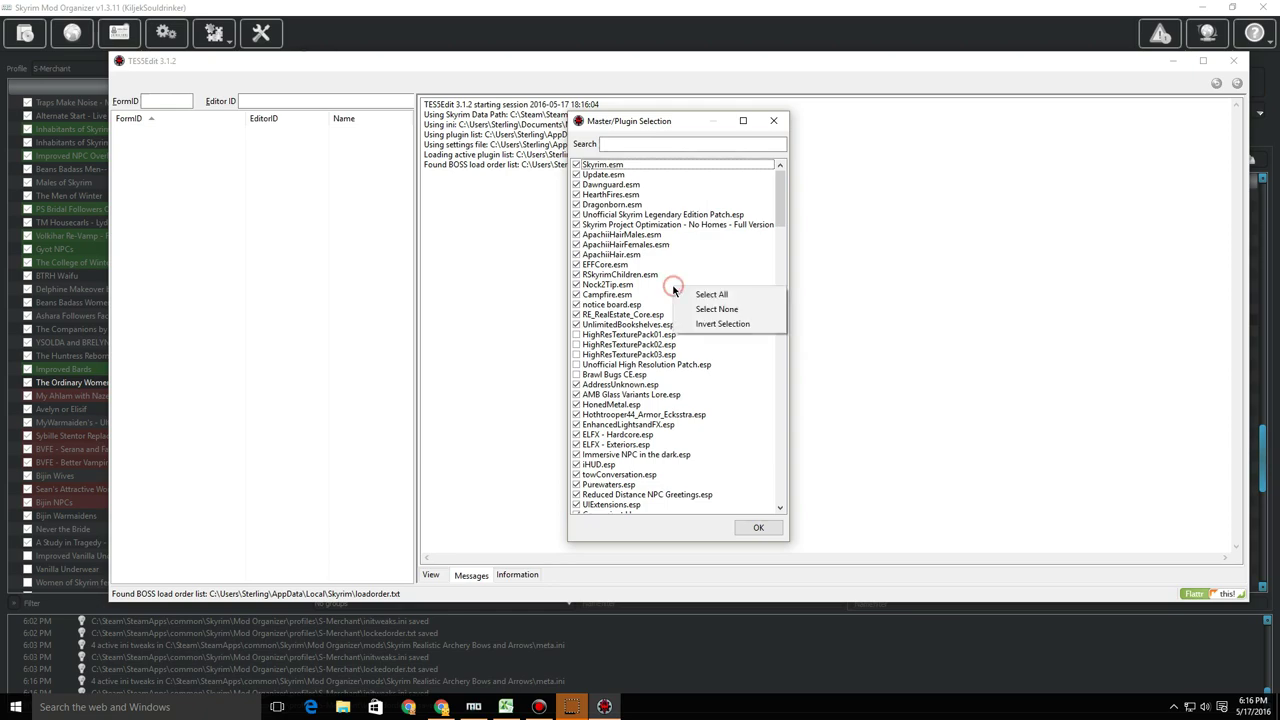
left_click(713, 312)
left_click_drag(780, 168, 781, 413)
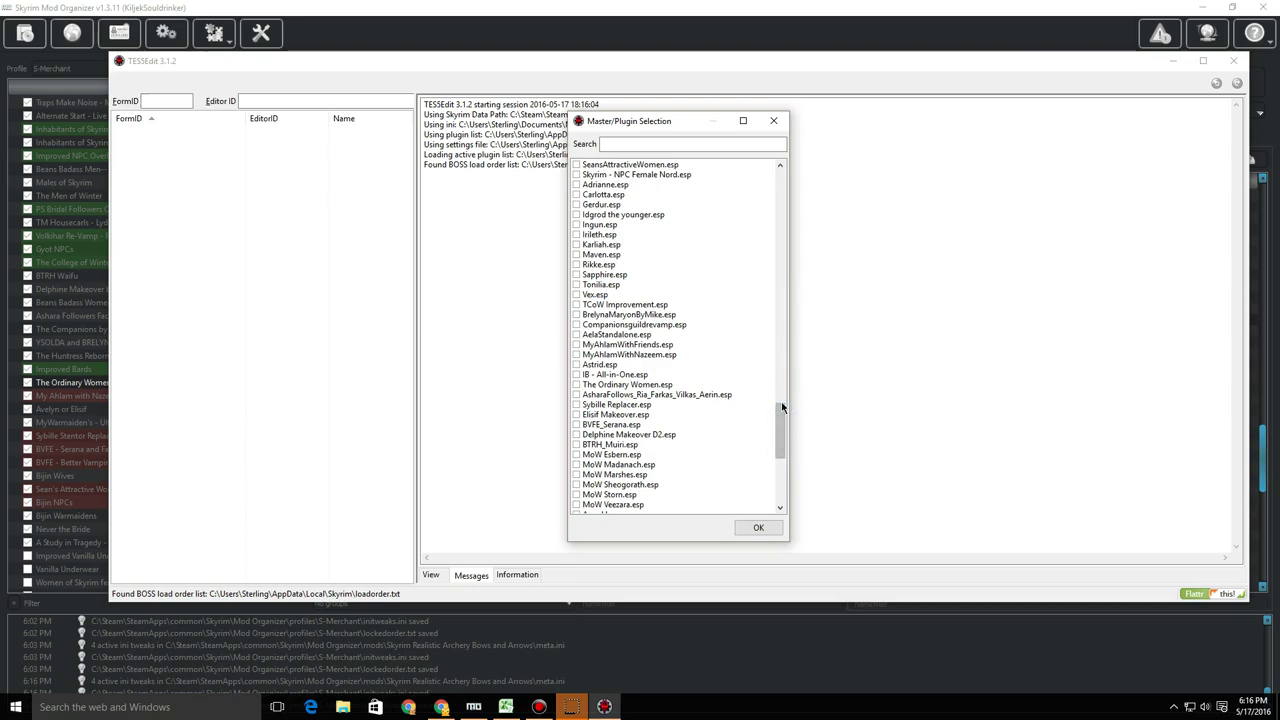
mouse_move(783, 409)
left_mouse_down()
mouse_move(786, 454)
mouse_move(790, 417)
left_mouse_up()
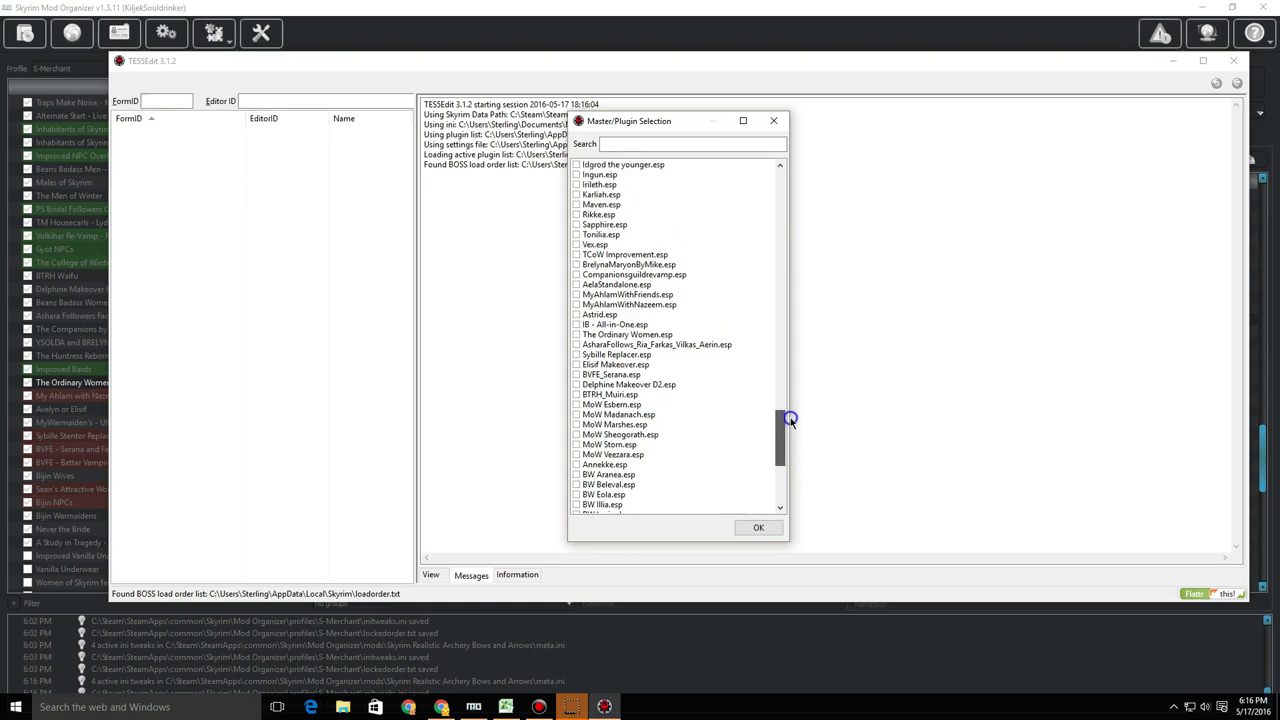
left_click(577, 336)
right_click(709, 382)
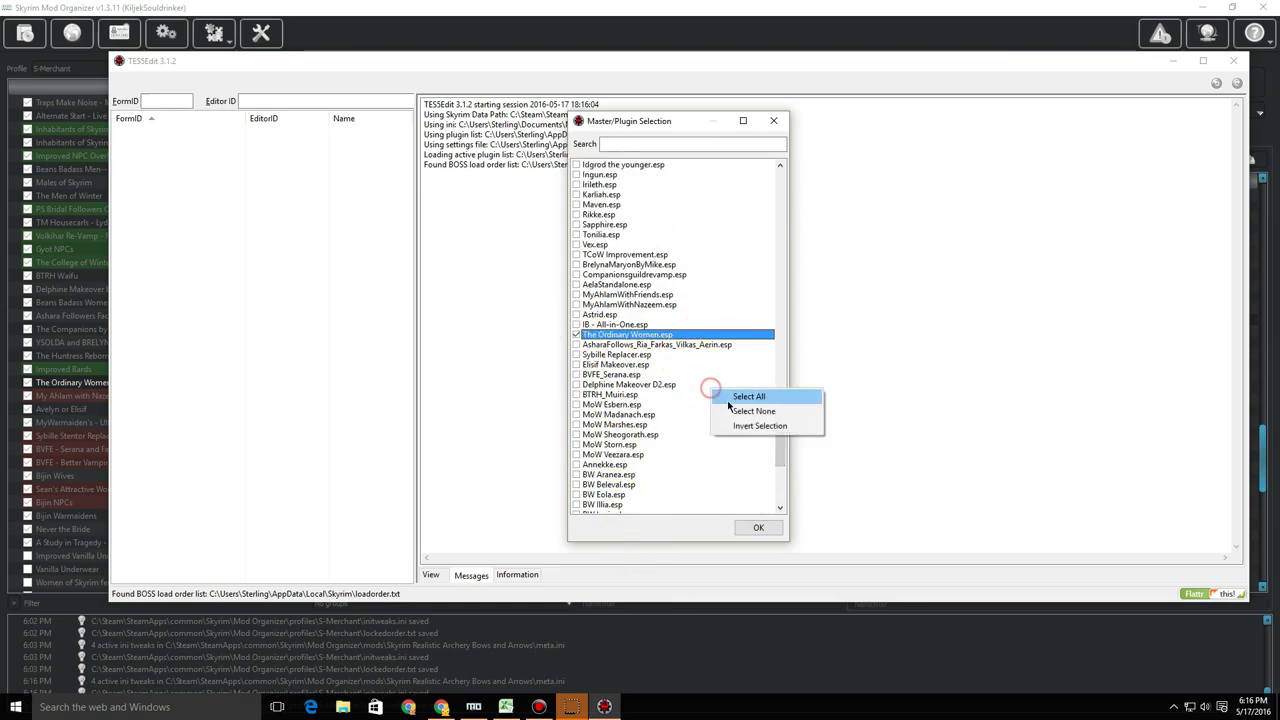
left_click(740, 412)
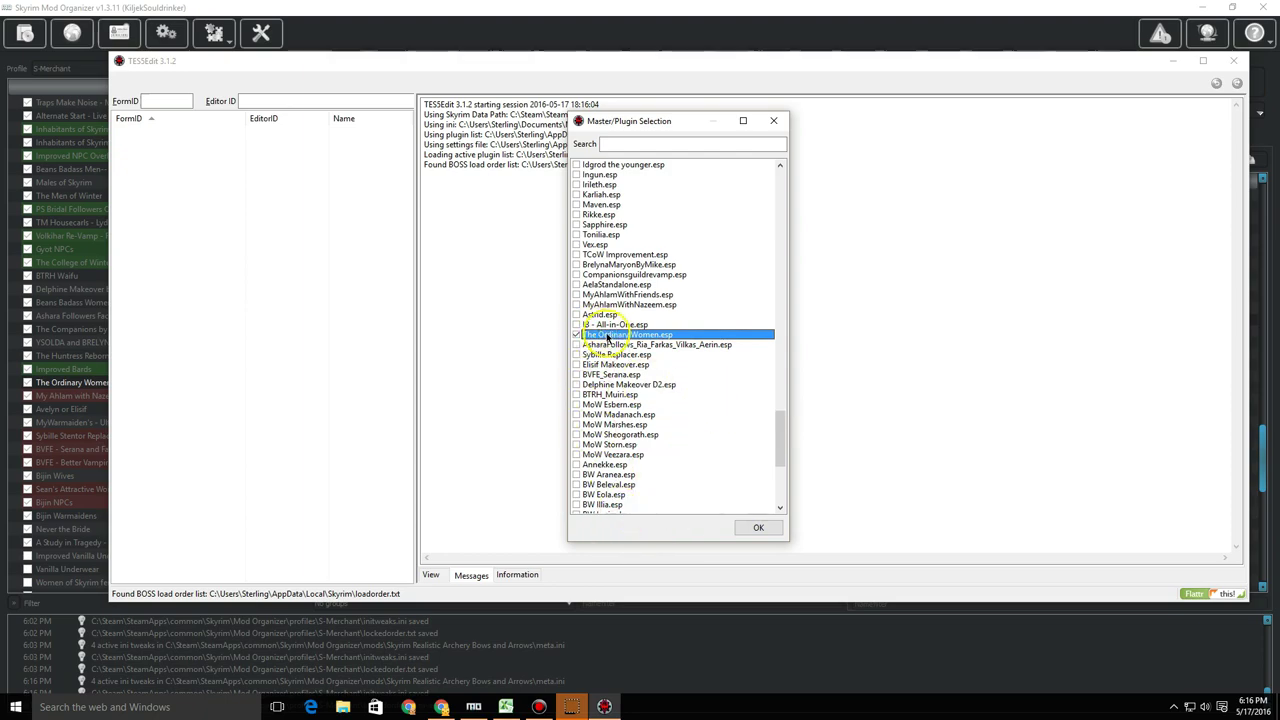
left_click(758, 527)
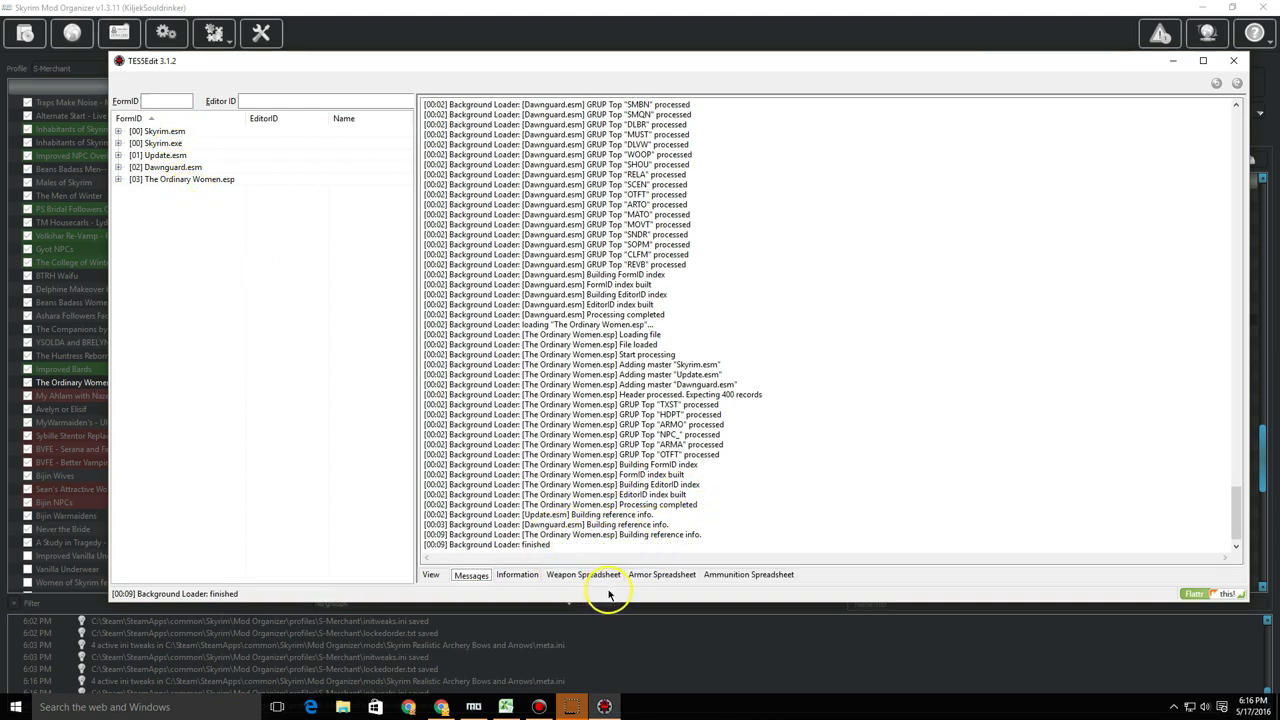
- Expand The Ordinary Women.esp's Non-Player Character (Actor) group and view Senna's record
left_click(119, 180)
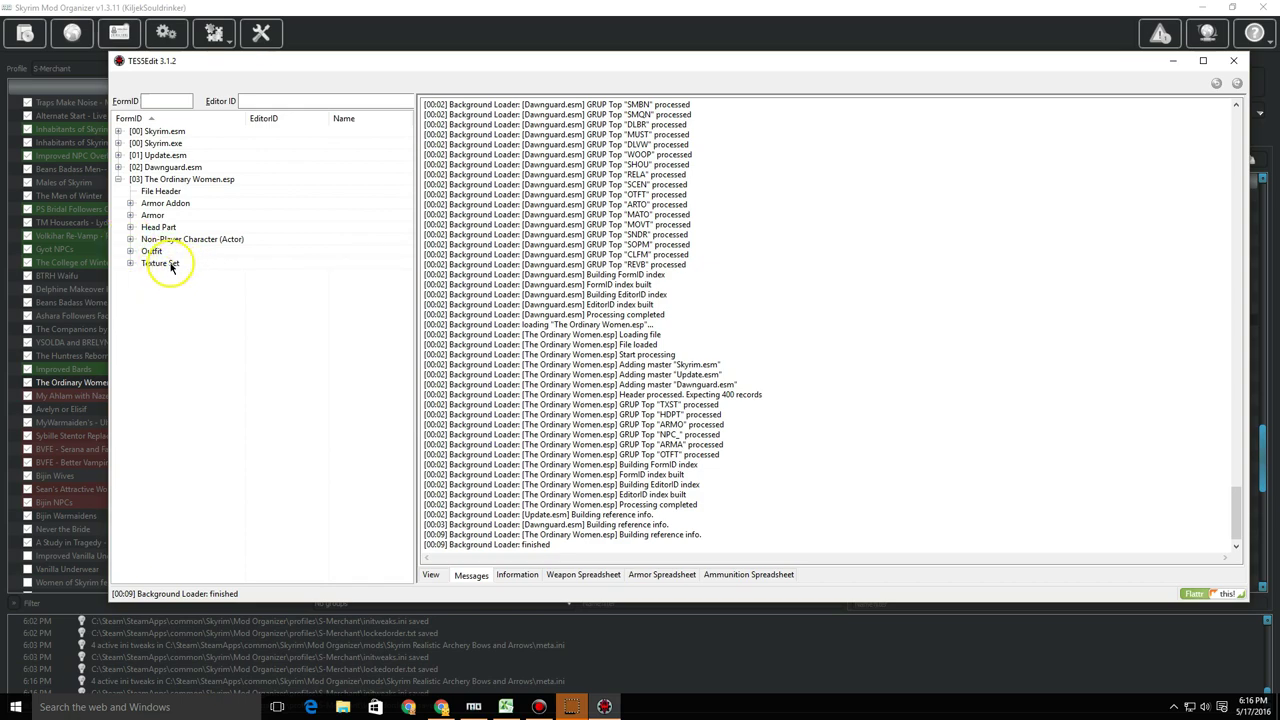
left_click(130, 239)
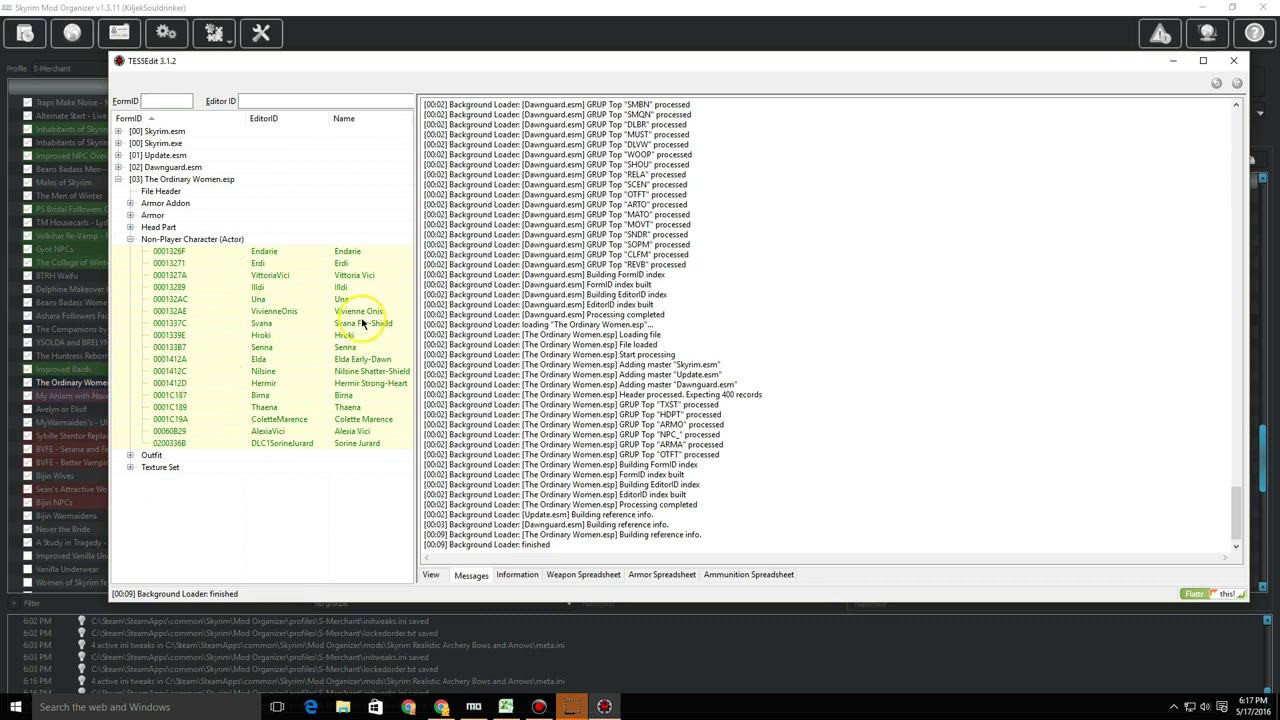
left_click(281, 337)
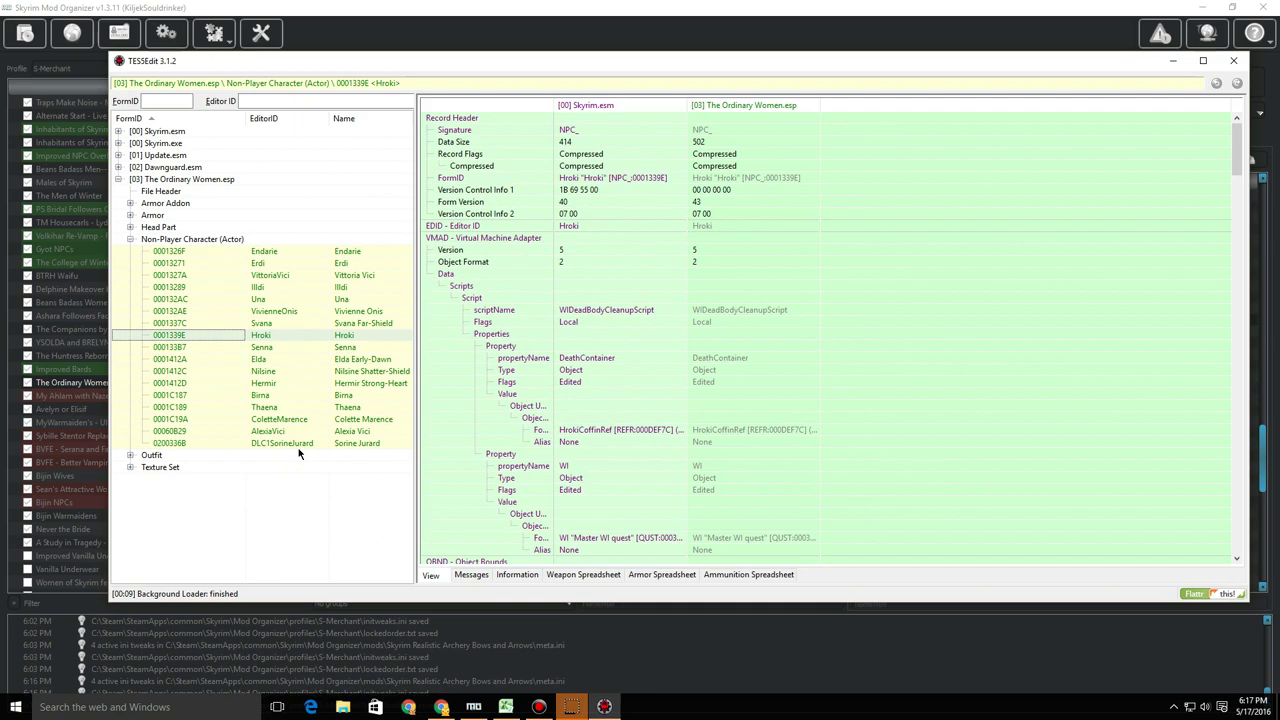
- Remove the Hroki record from The Ordinary Women.esp, confirming both warnings
left_click(338, 340)
right_click(334, 338)
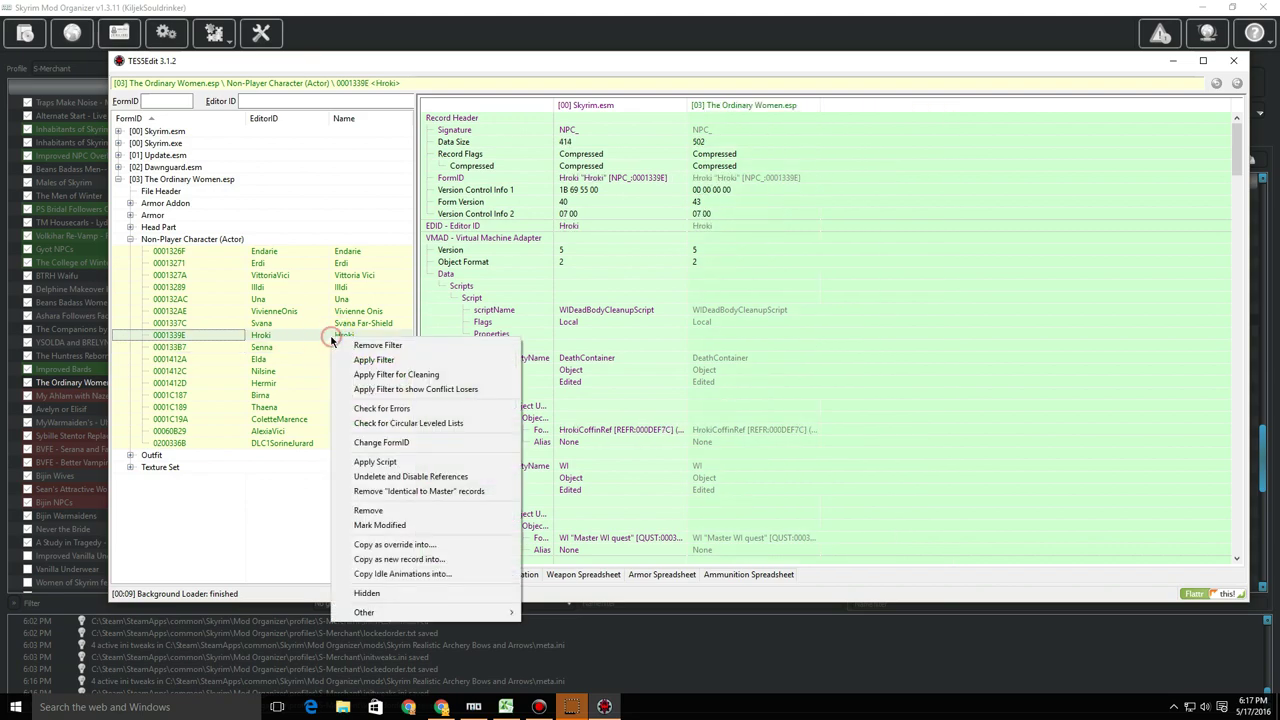
left_click(389, 511)
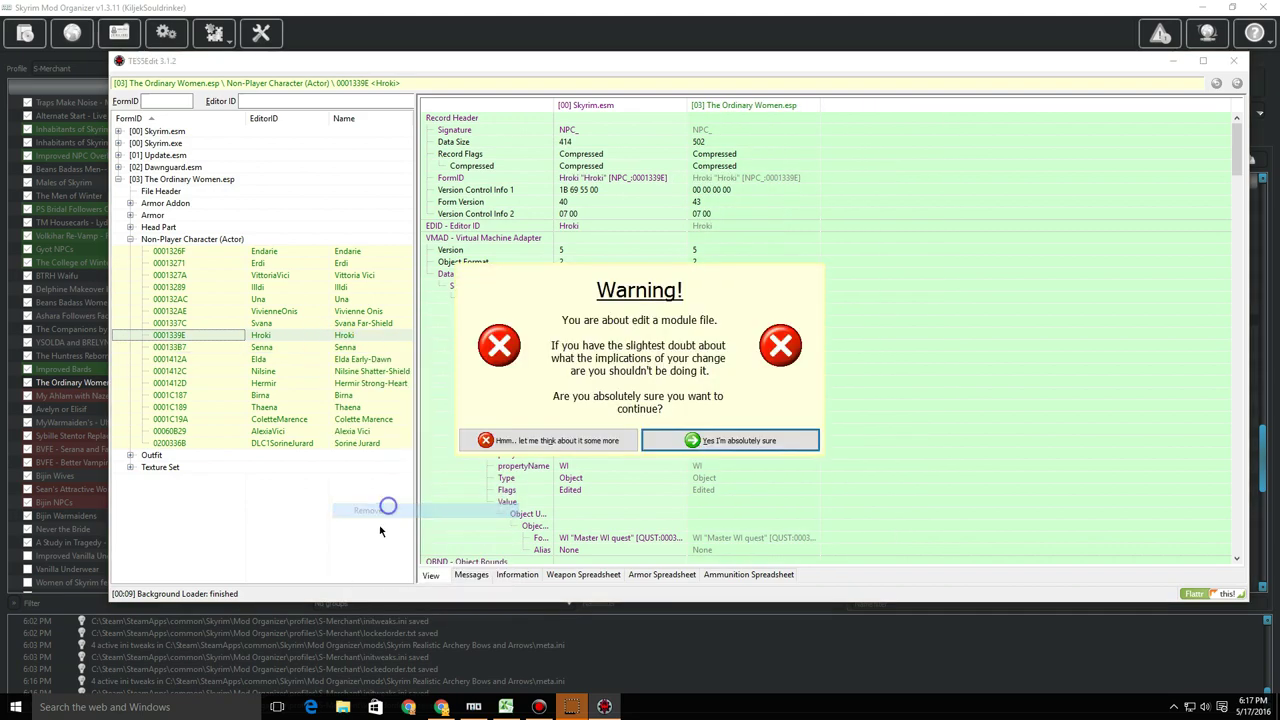
left_click(740, 446)
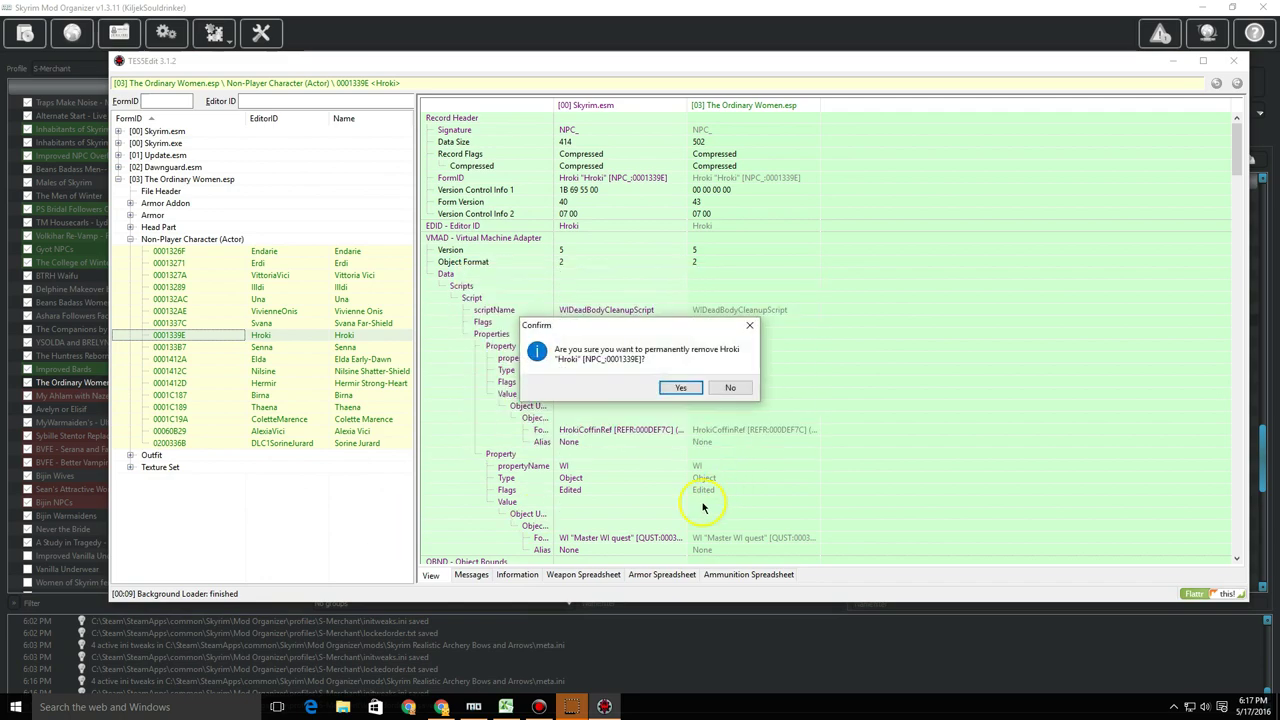
left_click(682, 388)
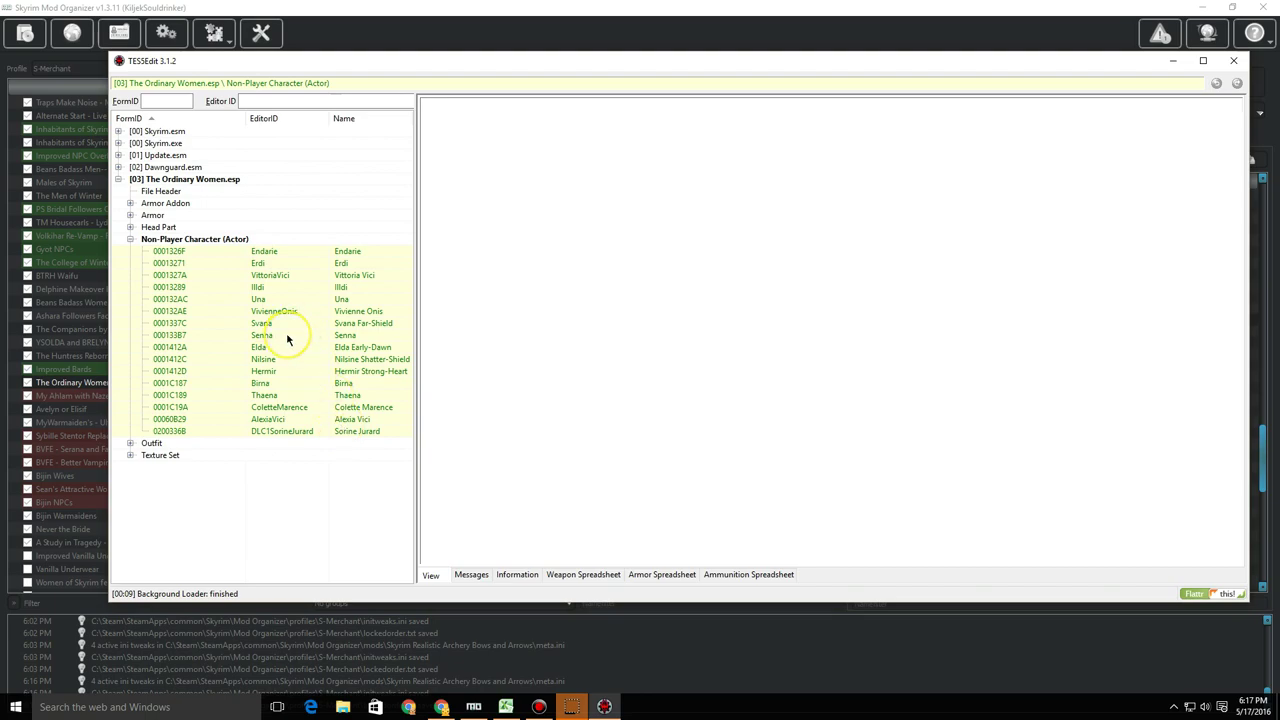
- Exit TES5Edit without saving The Ordinary Women.esp
left_click(1233, 60)
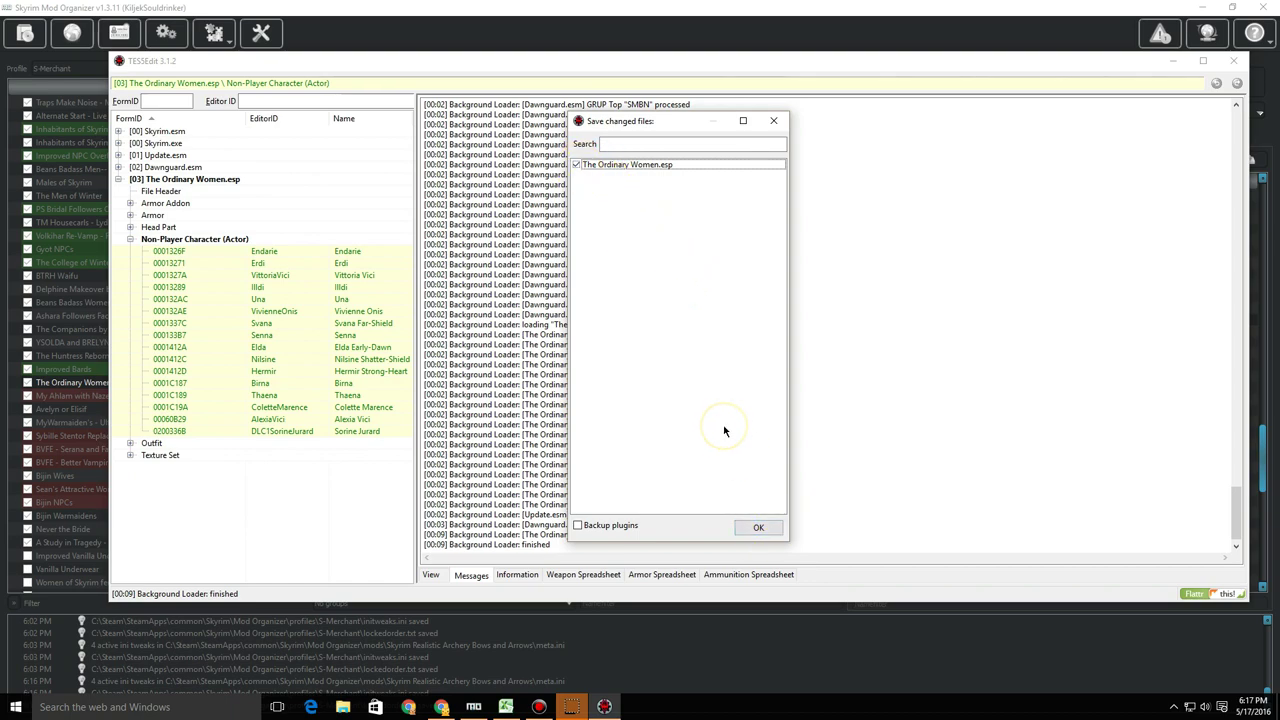
left_click(577, 164)
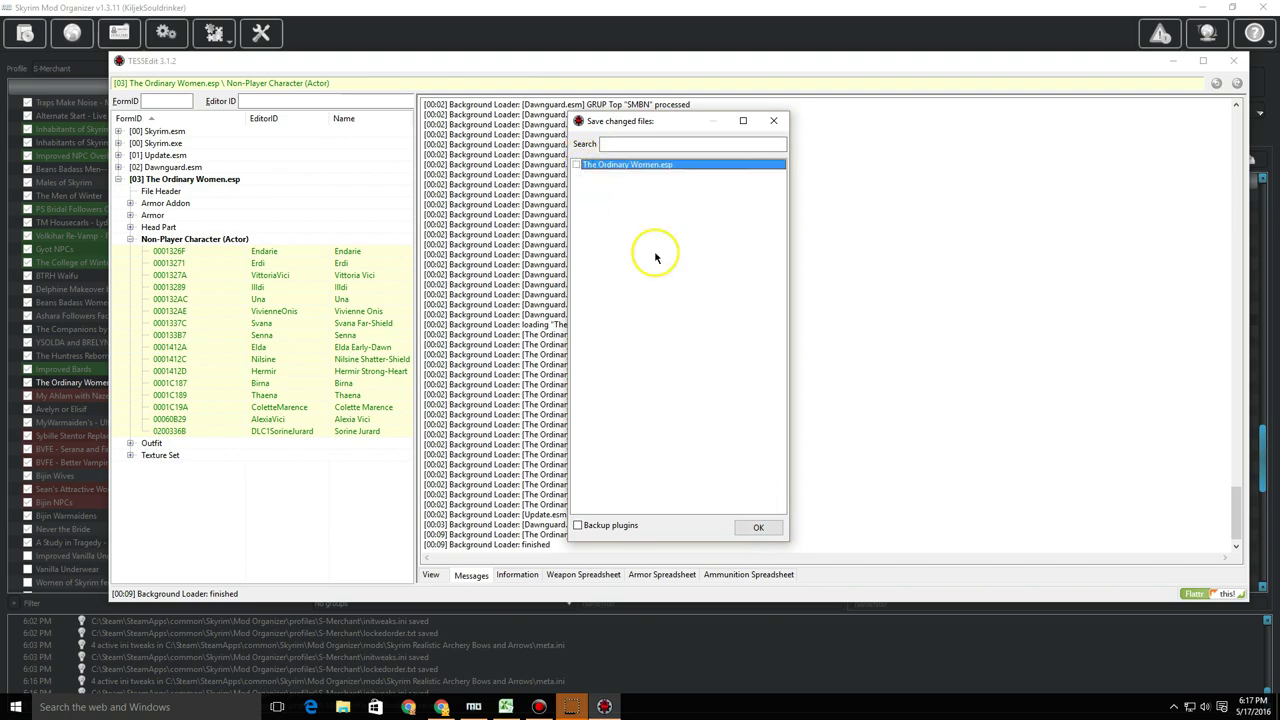
left_click(758, 527)
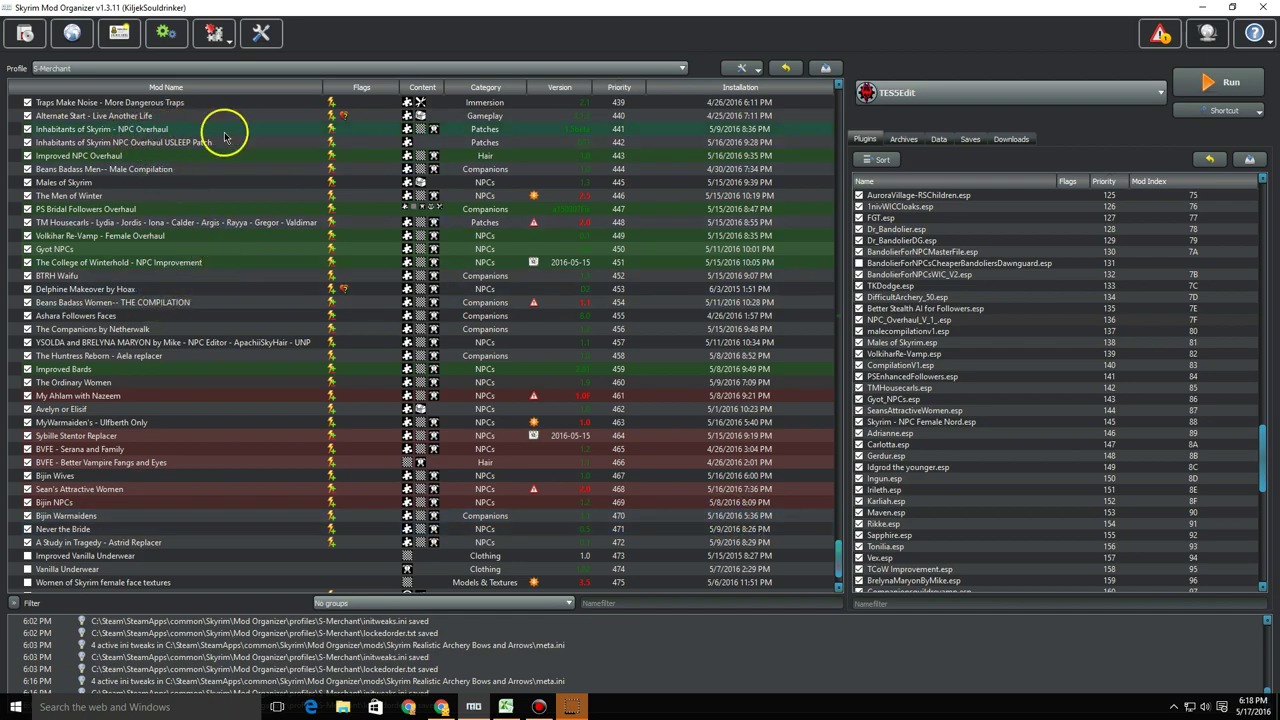
- Open the Filetree of Inhabitants of Skyrim - NPC Overhaul's information window
left_click(101, 131)
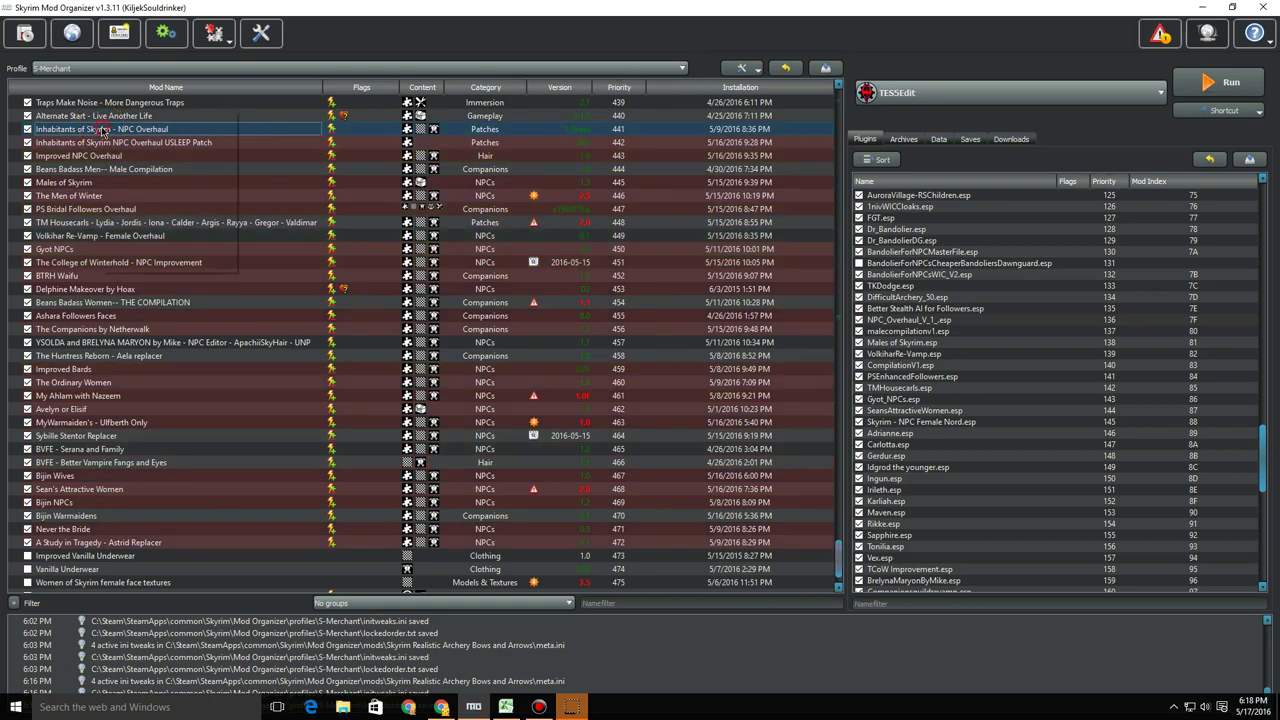
right_click(101, 131)
left_click(166, 222)
left_click(806, 211)
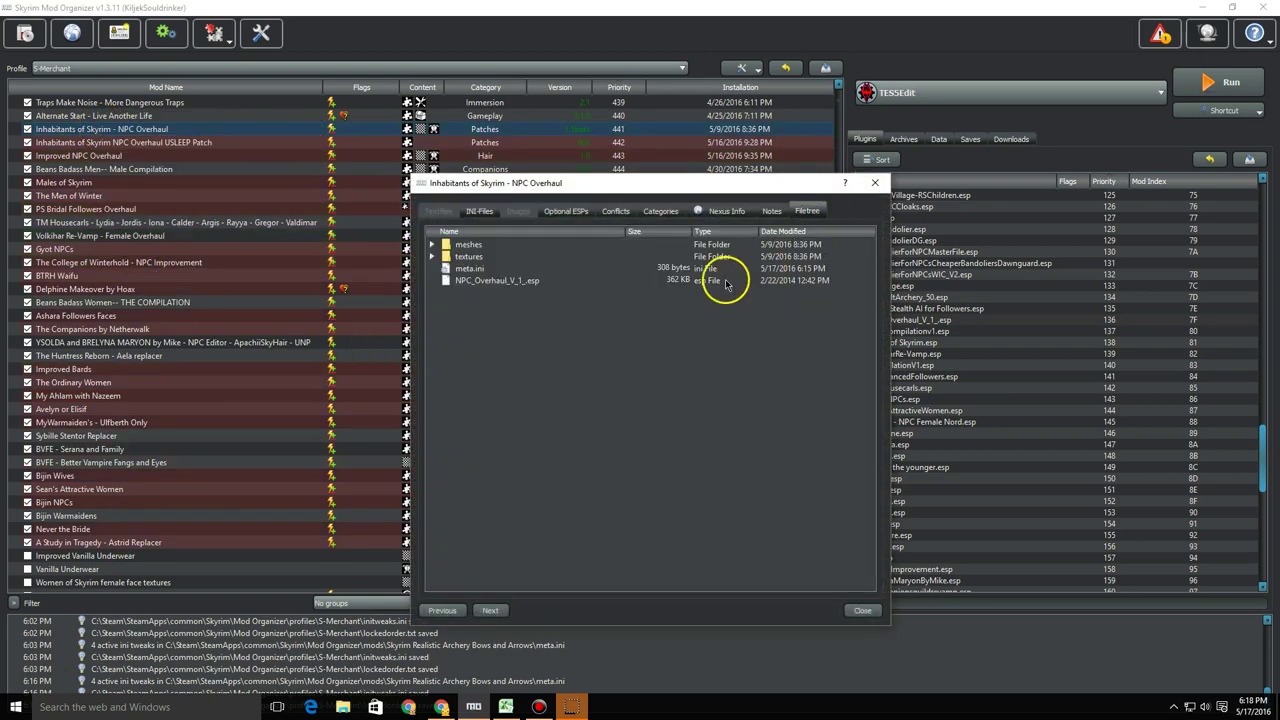
- Browse to Meshes > Actors > Character > FaceGenData > FaceGeom > Skyrim.esm face meshes, then close
left_click(431, 244)
left_click(445, 256)
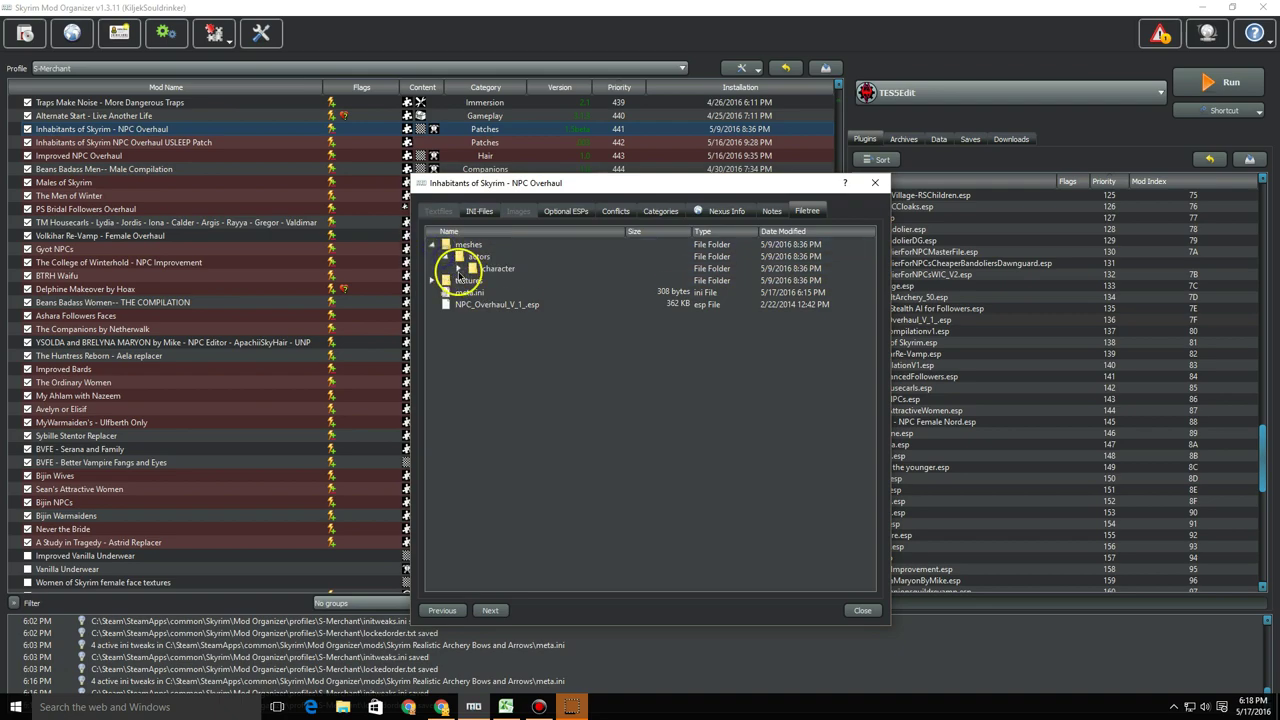
left_click(458, 268)
left_click(472, 280)
left_click(485, 292)
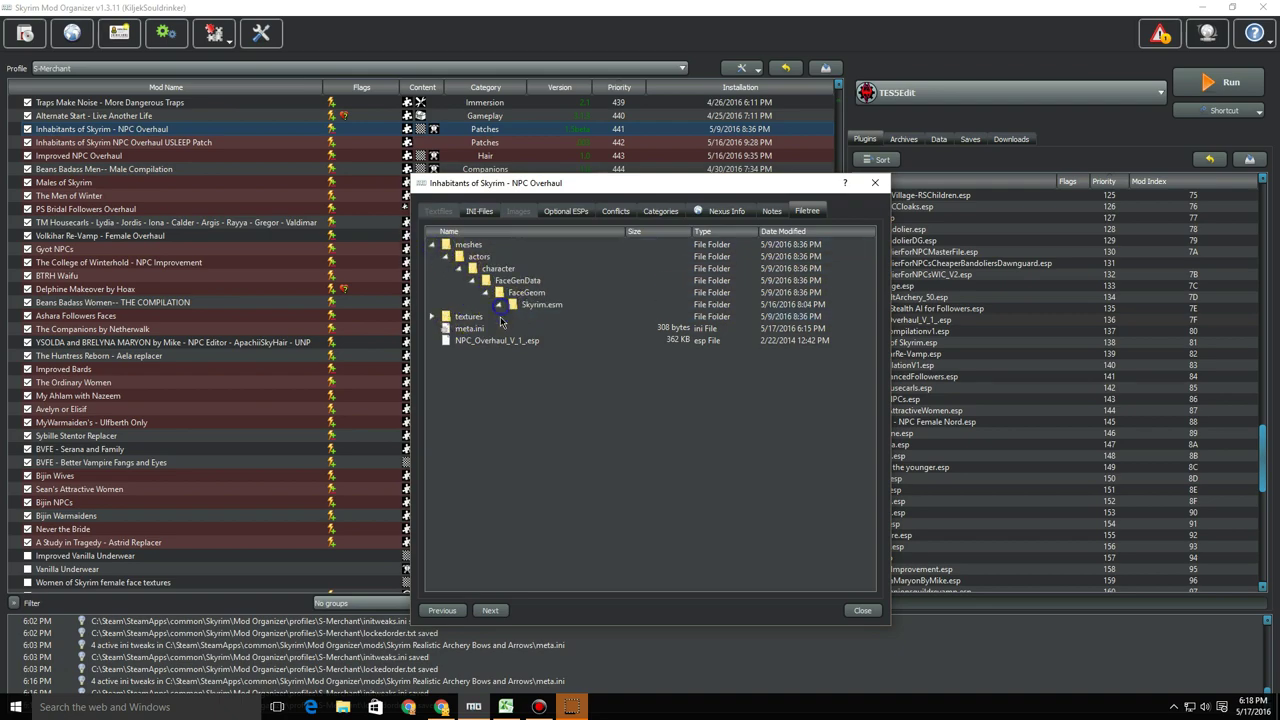
left_click(498, 304)
left_click_drag(871, 248, 872, 520)
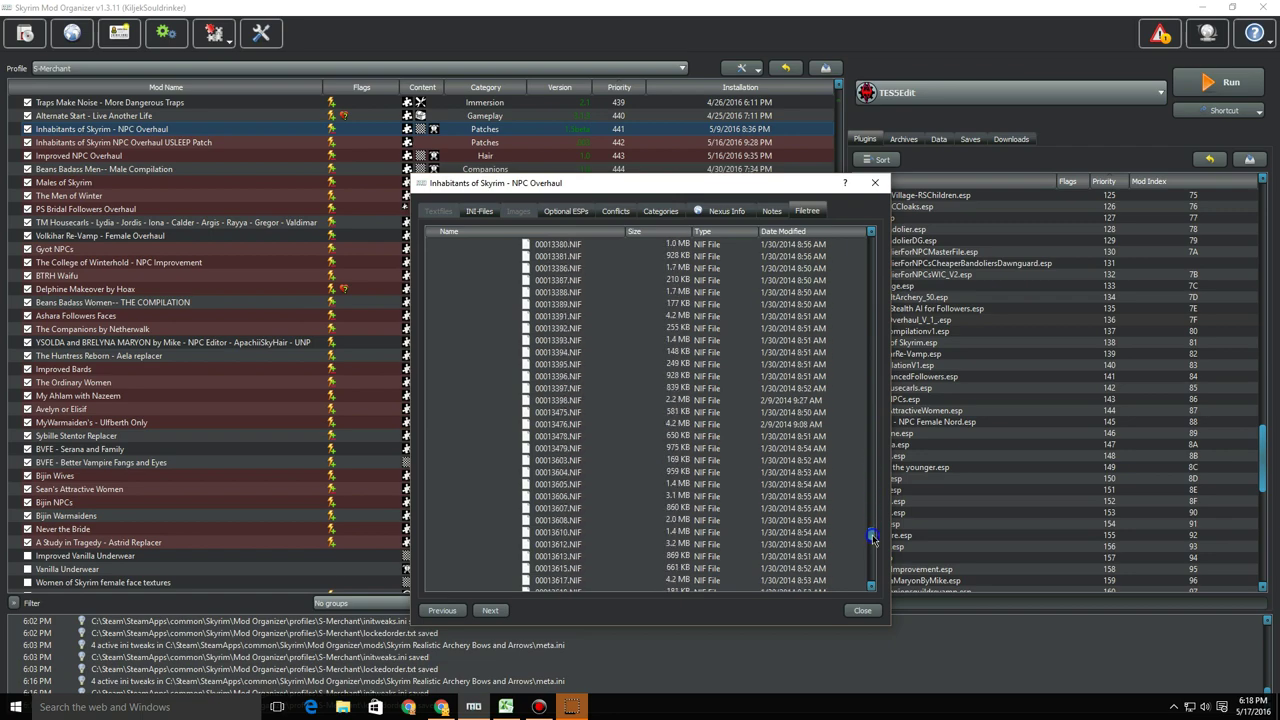
left_click(875, 183)
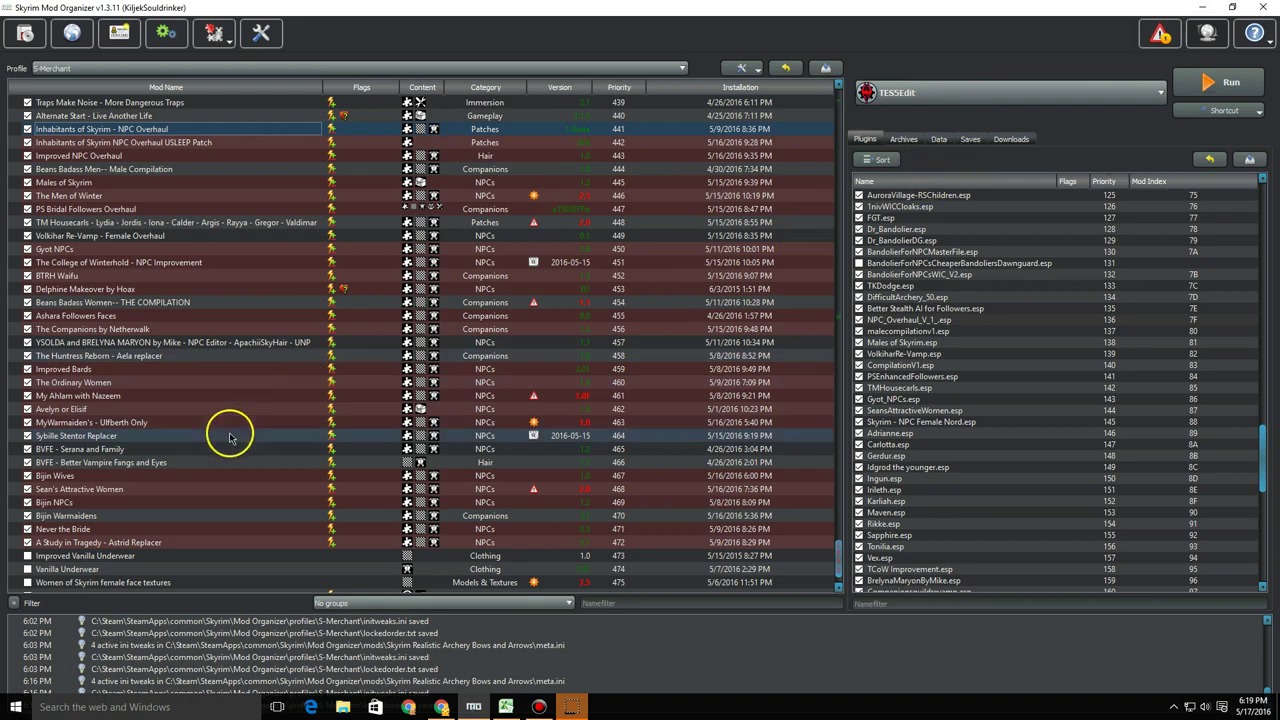
- Check the mod's Conflicts tab, glance at the Mod_List spreadsheet, and return to Mod Organizer
right_click(90, 130)
left_click(137, 249)
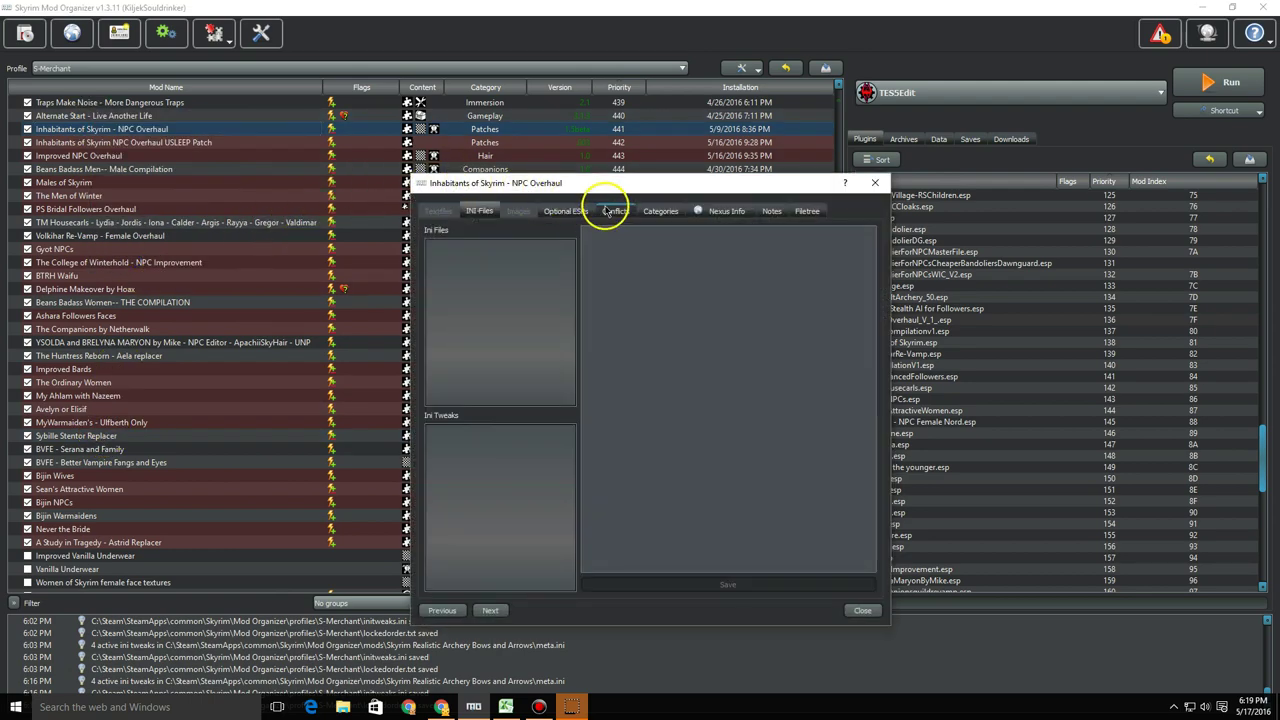
left_click(610, 210)
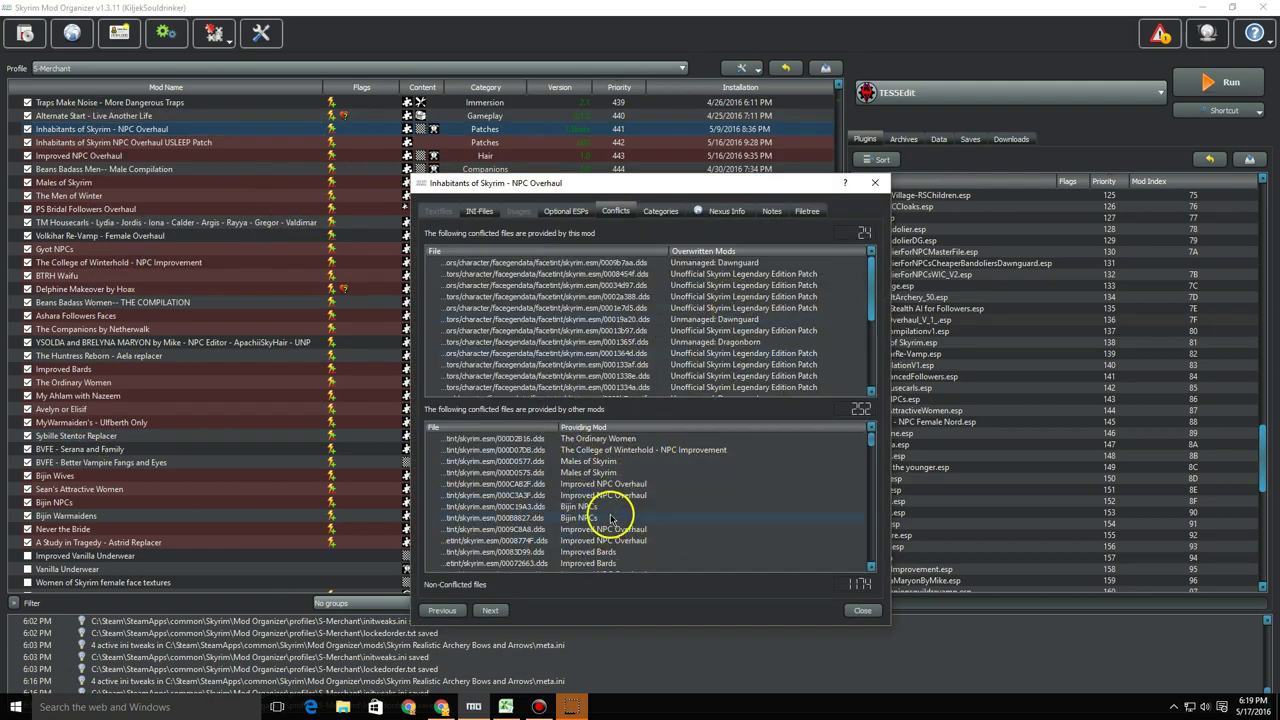
left_click(864, 611)
left_click(503, 706)
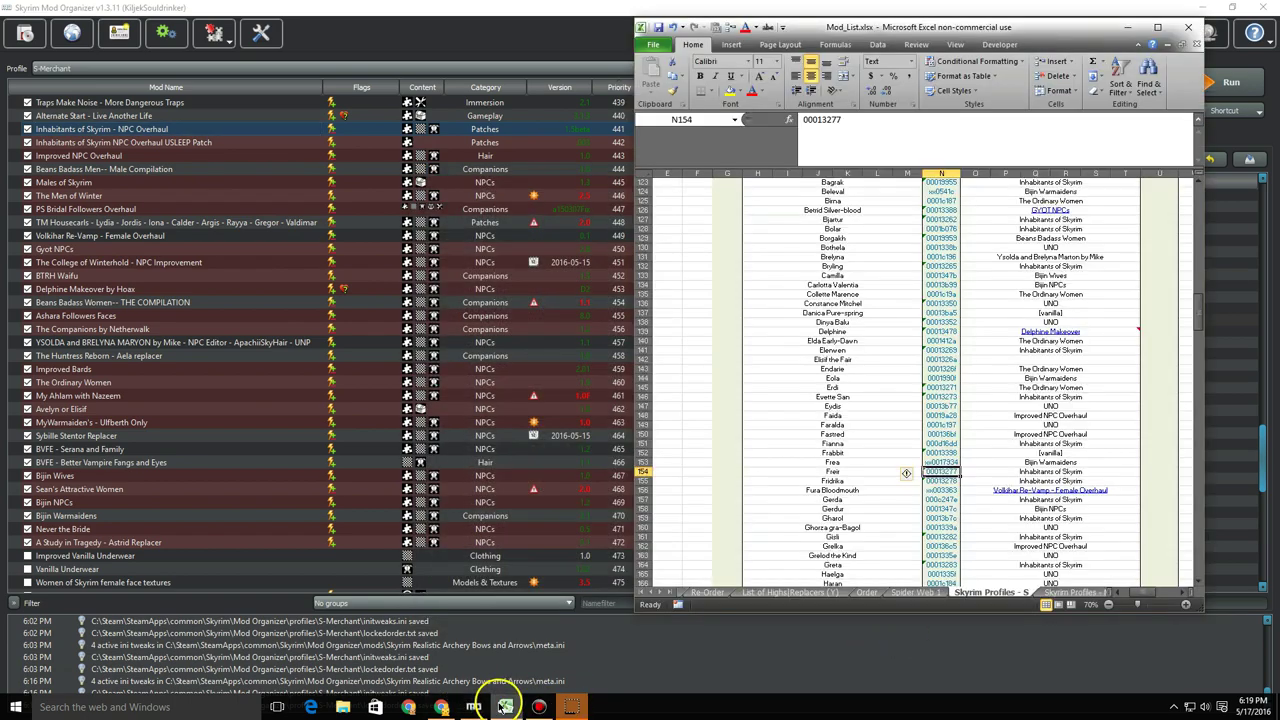
left_click_drag(879, 27, 923, 45)
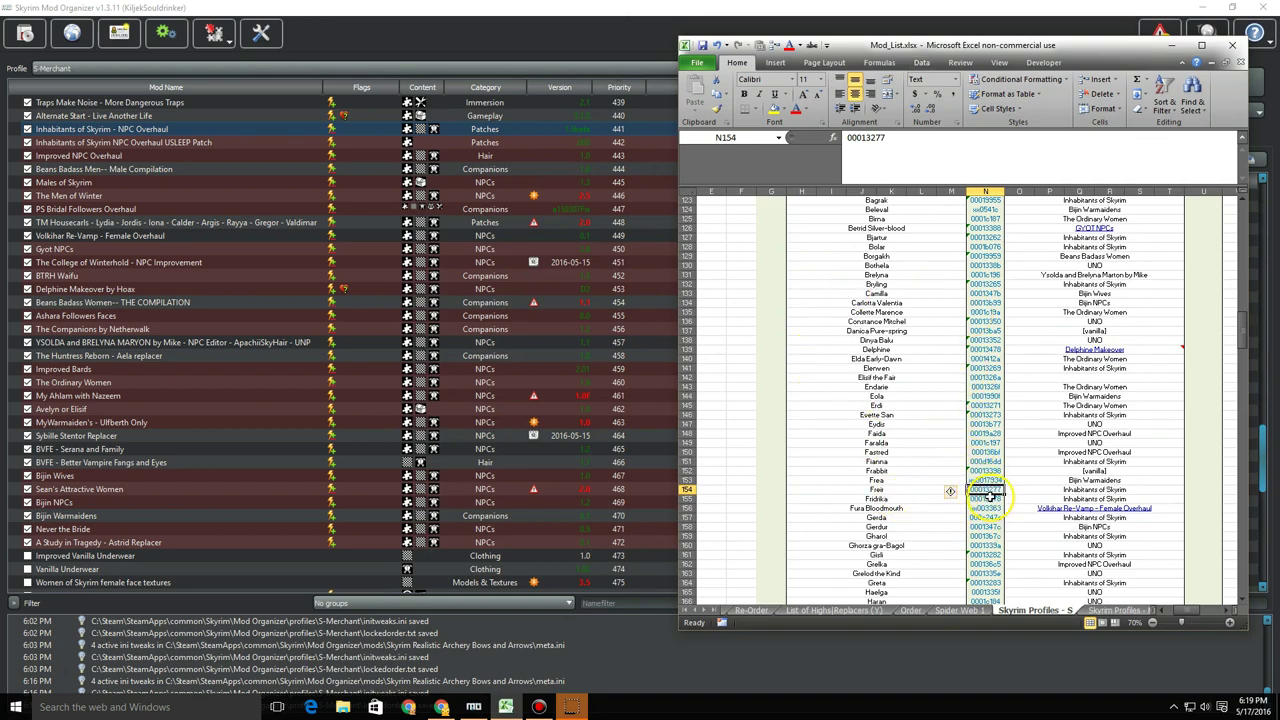
left_click(457, 20)
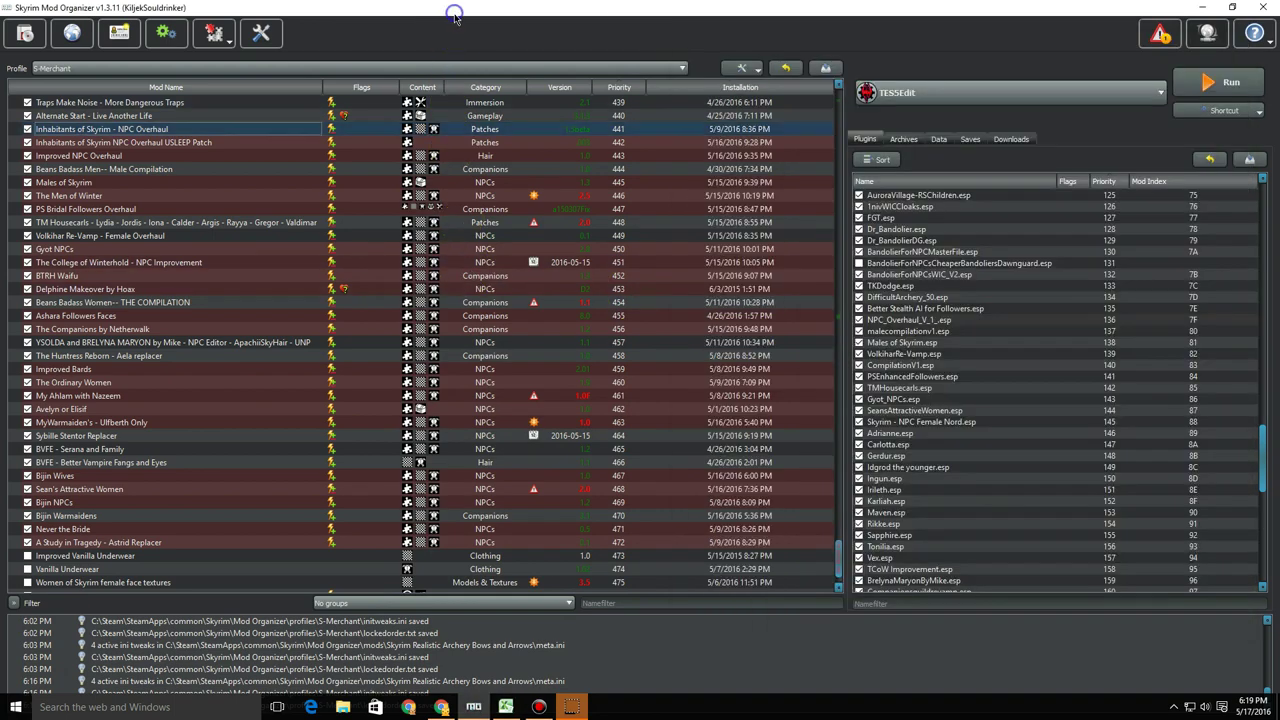
- Open The Ordinary Women's information window on its Filetree tab
left_click(86, 382)
right_click(90, 381)
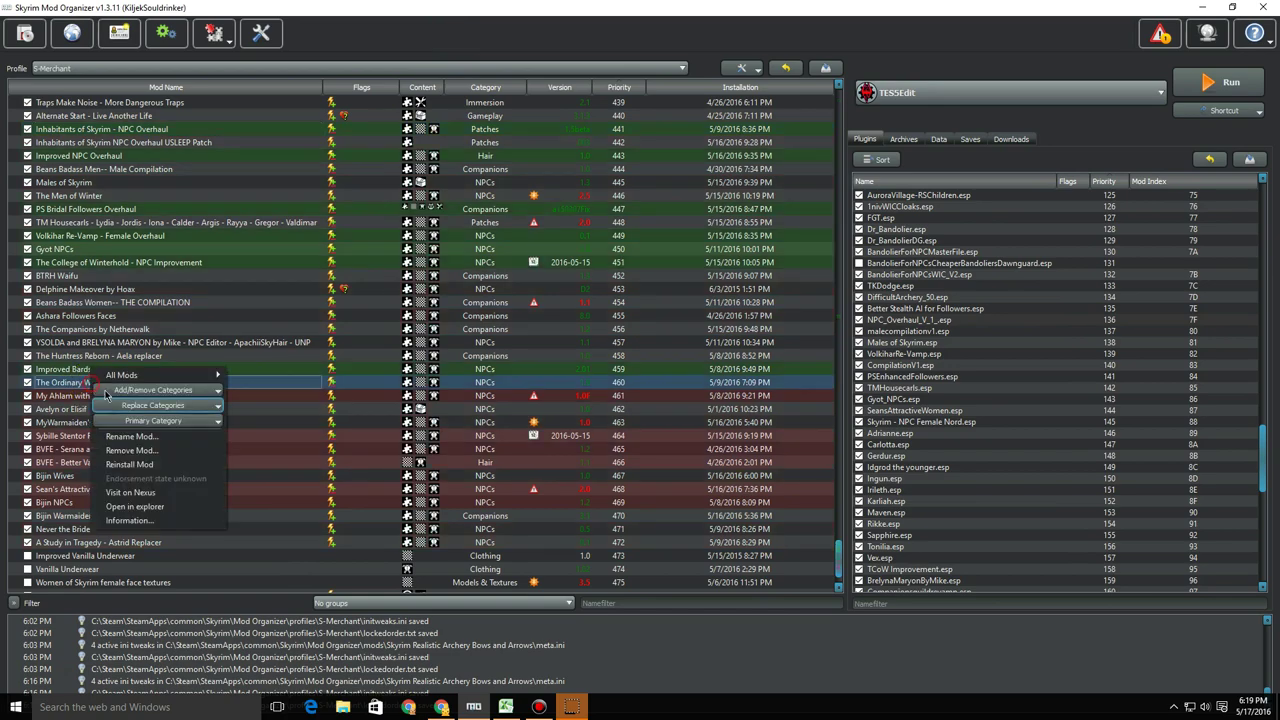
left_click(145, 523)
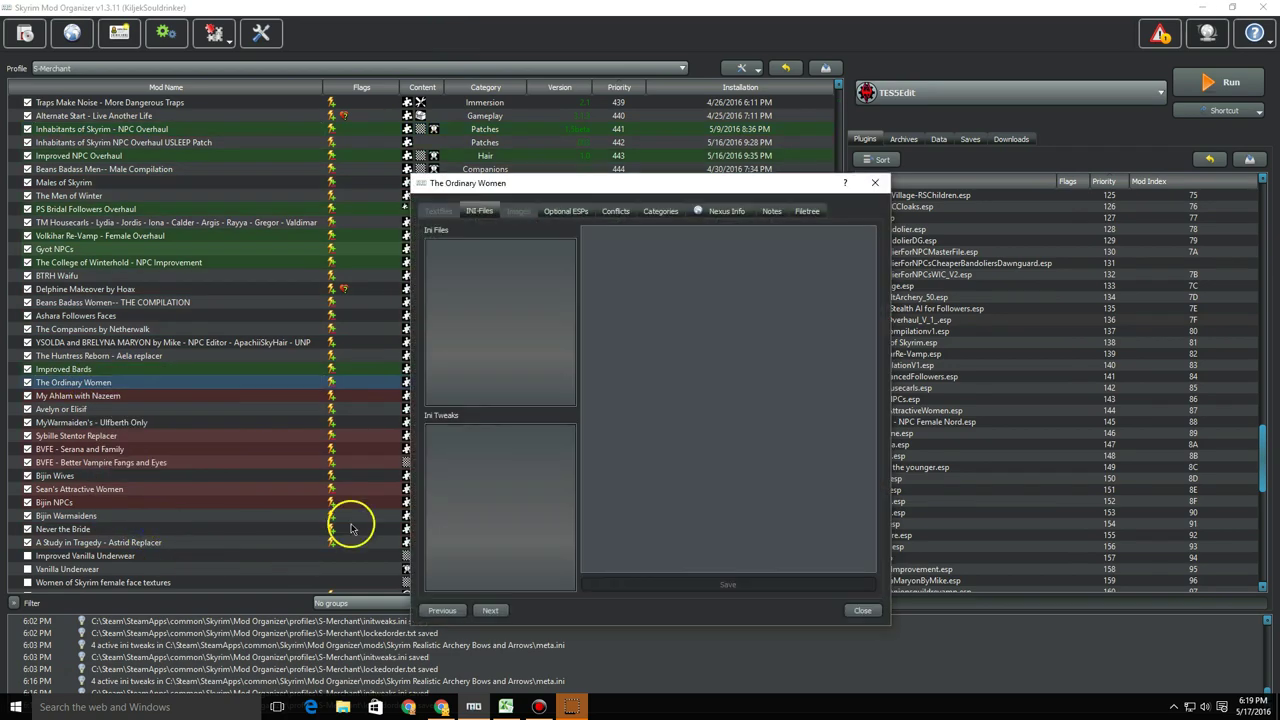
left_click(813, 212)
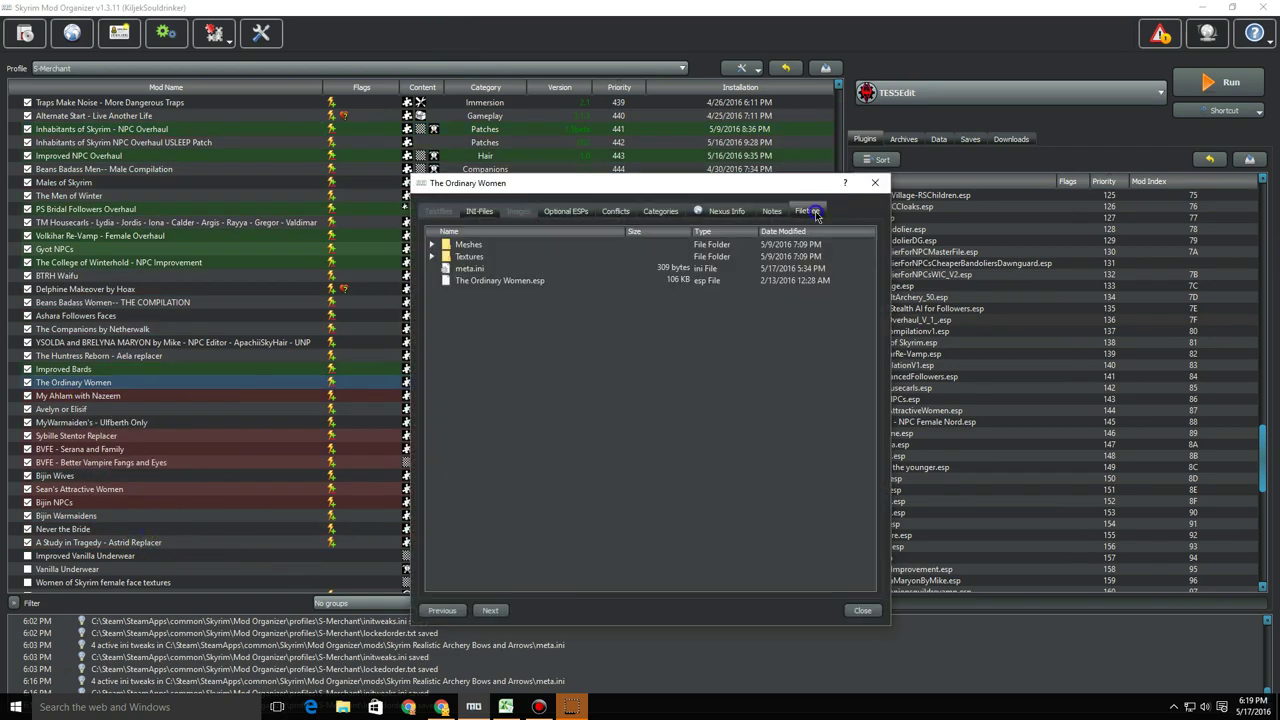
- Expand Meshes > Actors > Character > FaceGenData > FaceGeom to list the Skyrim.esm face meshes
left_click(432, 245)
left_click(445, 257)
left_click(459, 268)
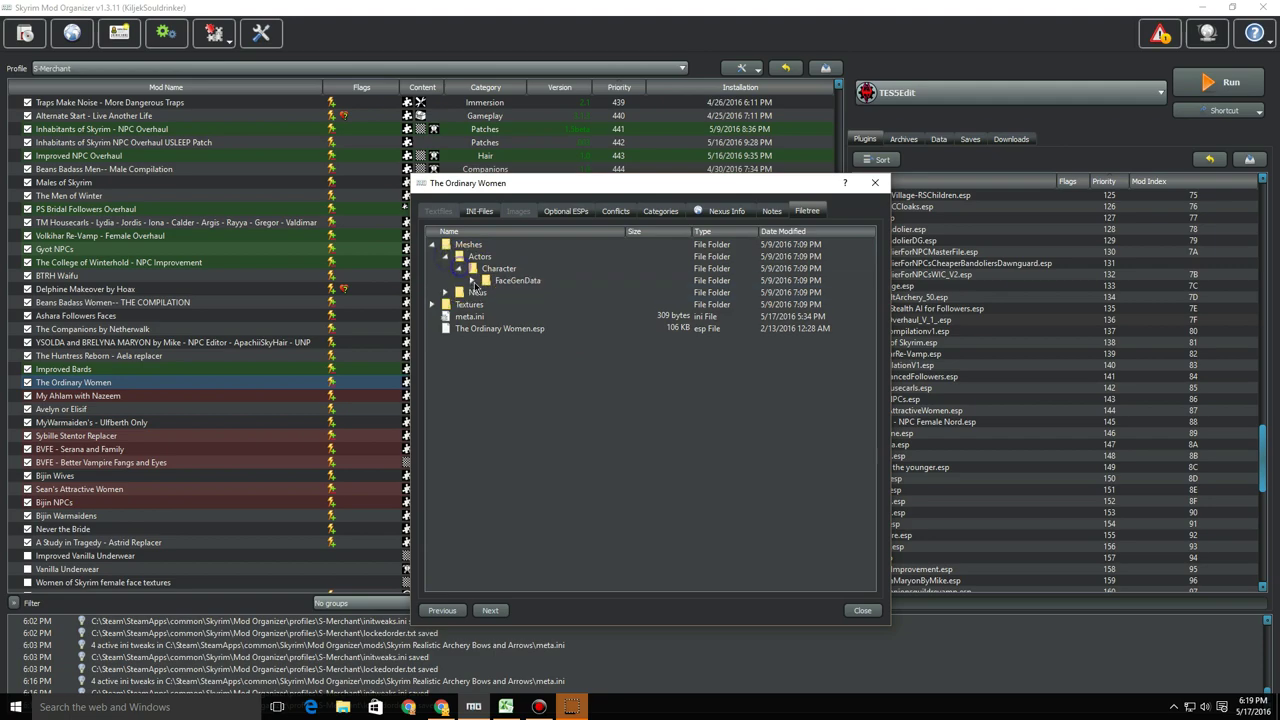
left_click(473, 281)
left_click(486, 293)
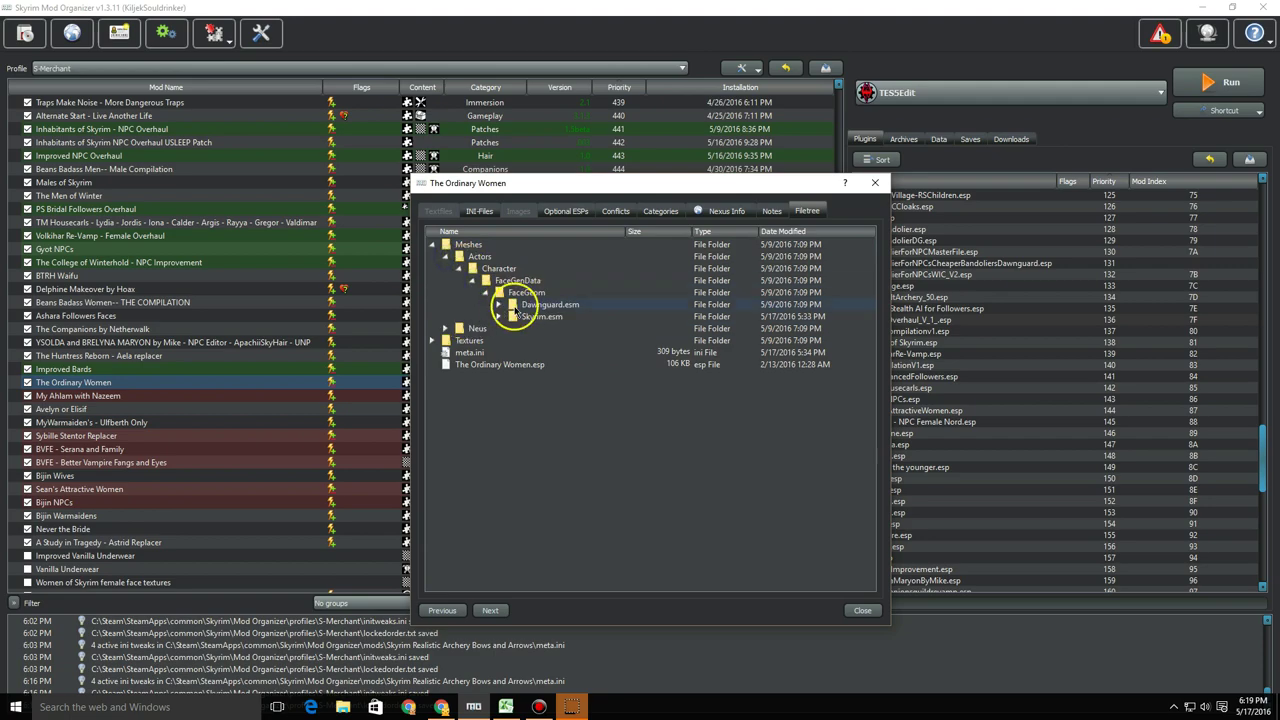
left_click(499, 305)
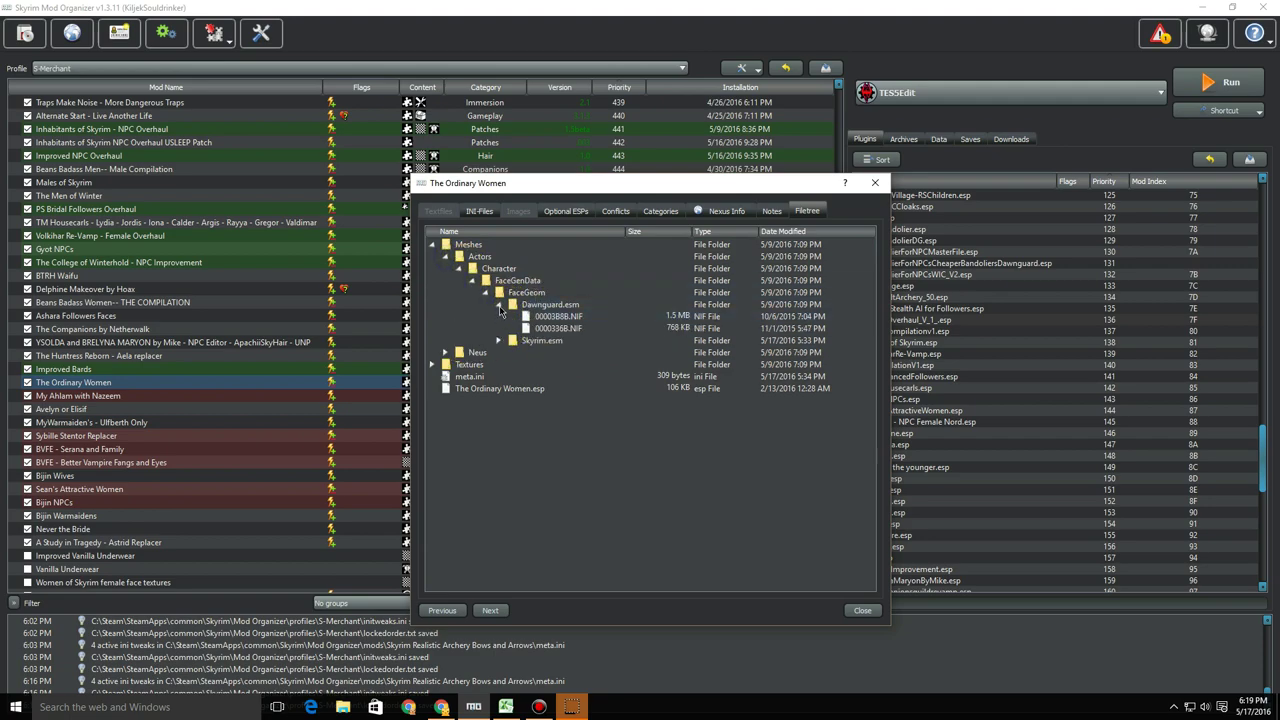
left_click(500, 306)
left_click(499, 317)
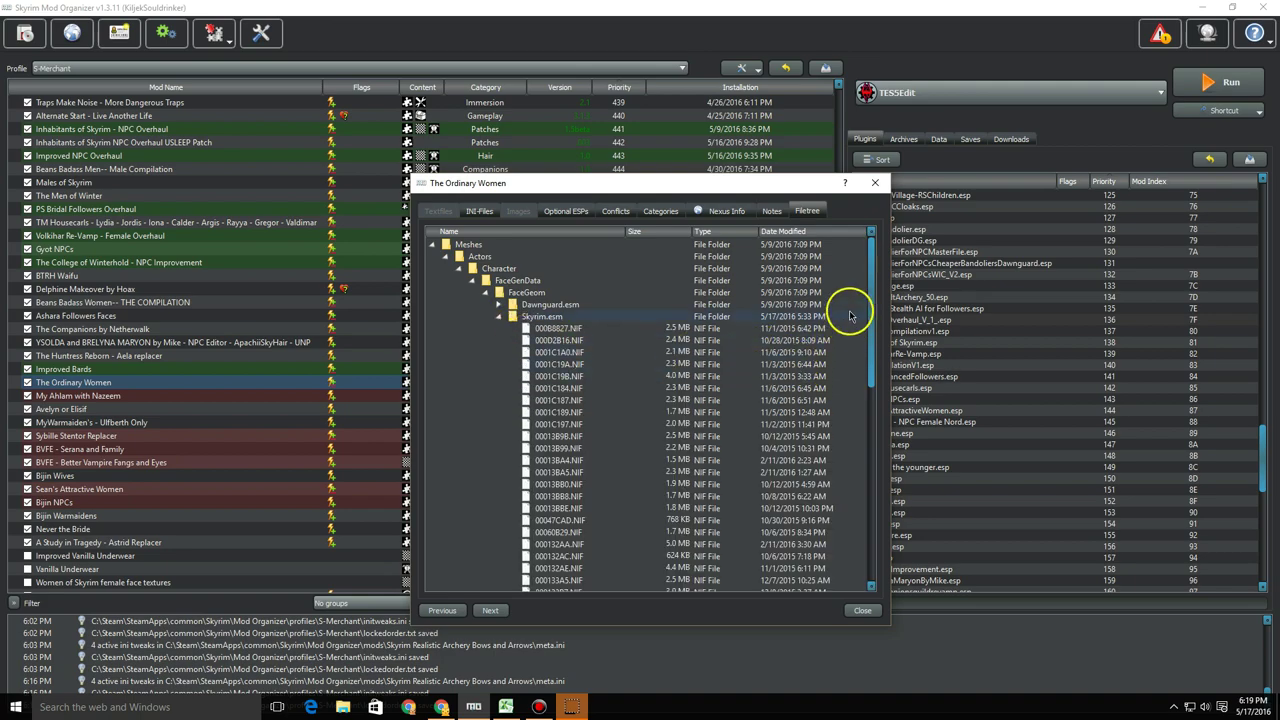
left_click_drag(872, 278, 875, 427)
- Delete the face mesh 00013277.NIF and confirm the deletion
left_click(563, 510)
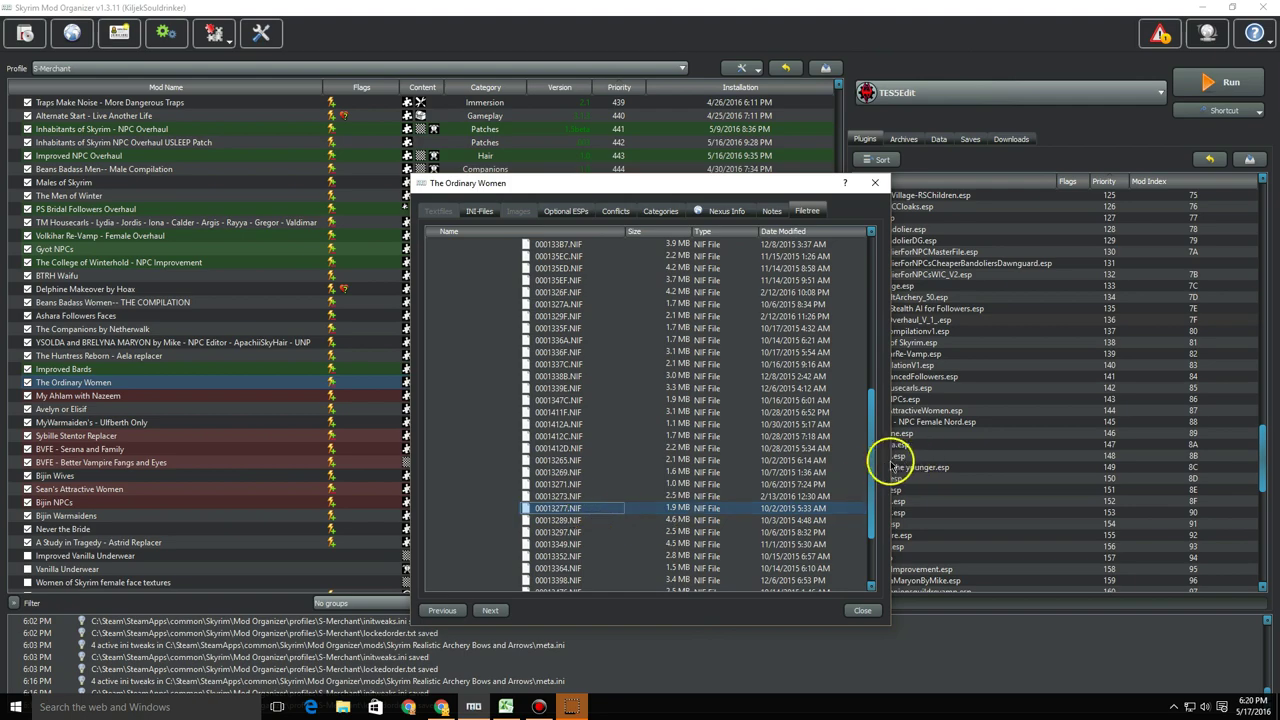
left_click_drag(871, 466, 896, 472)
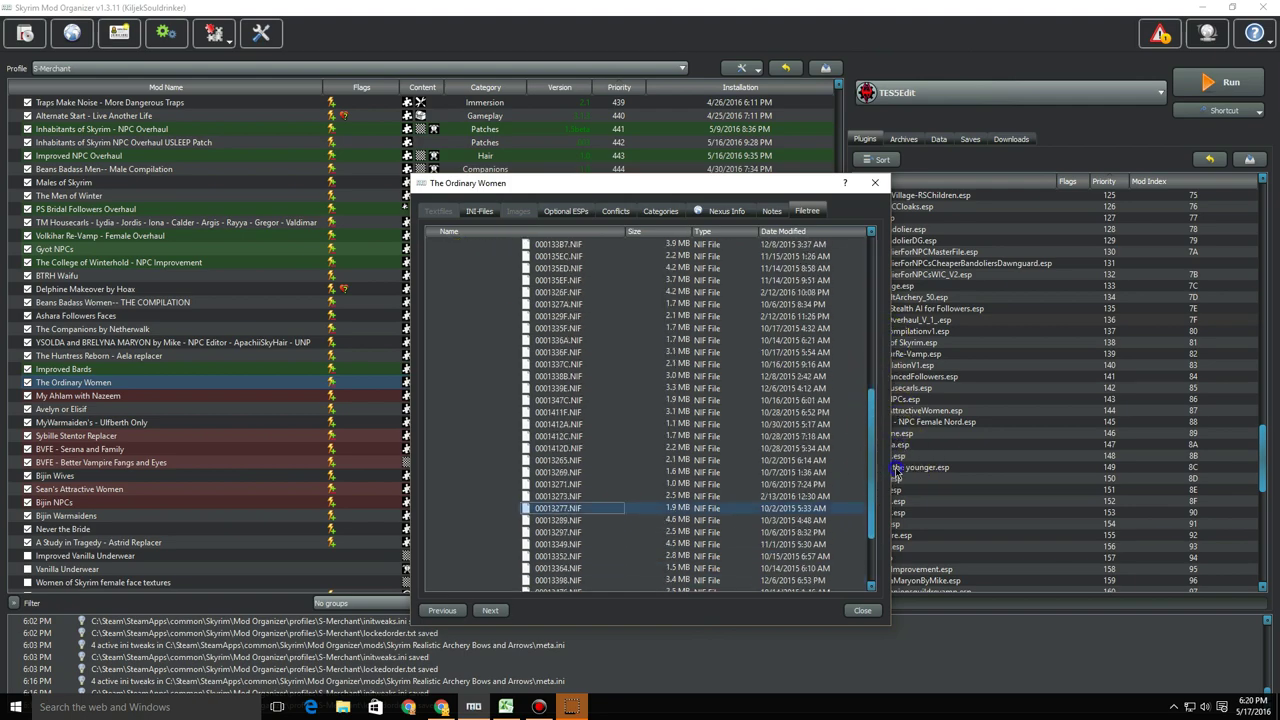
right_click(575, 515)
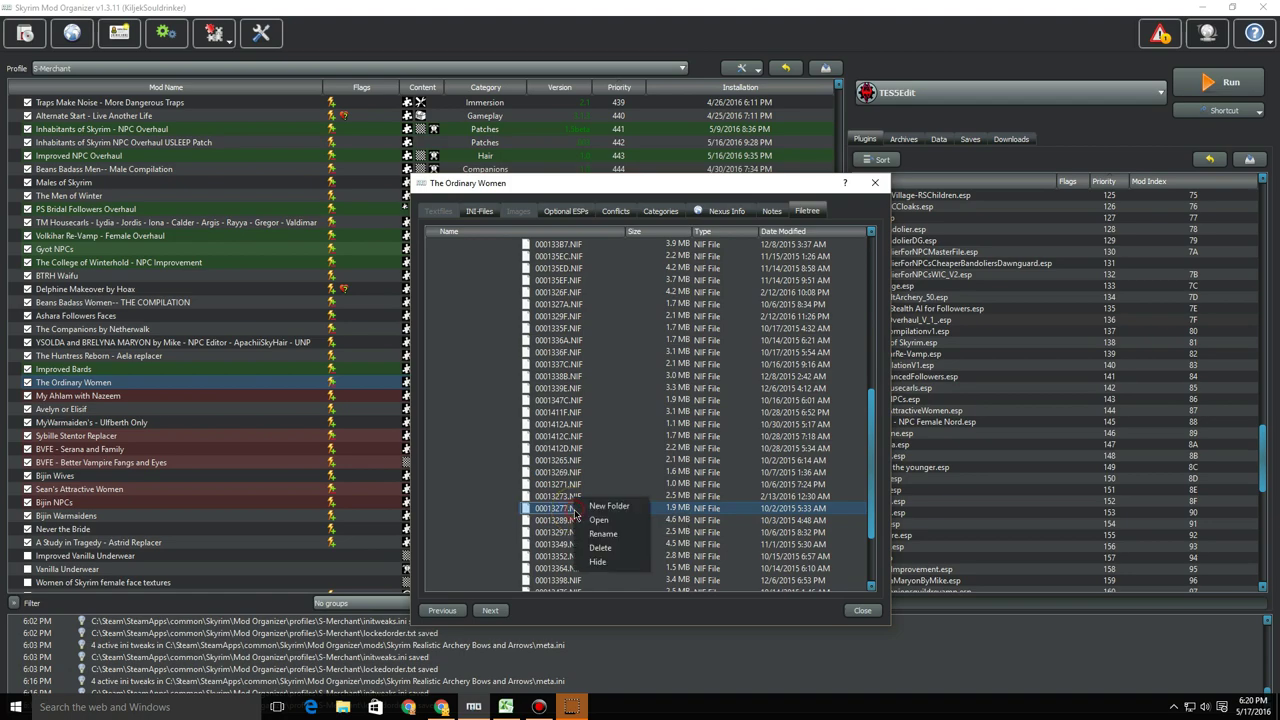
left_click(600, 543)
left_click(690, 426)
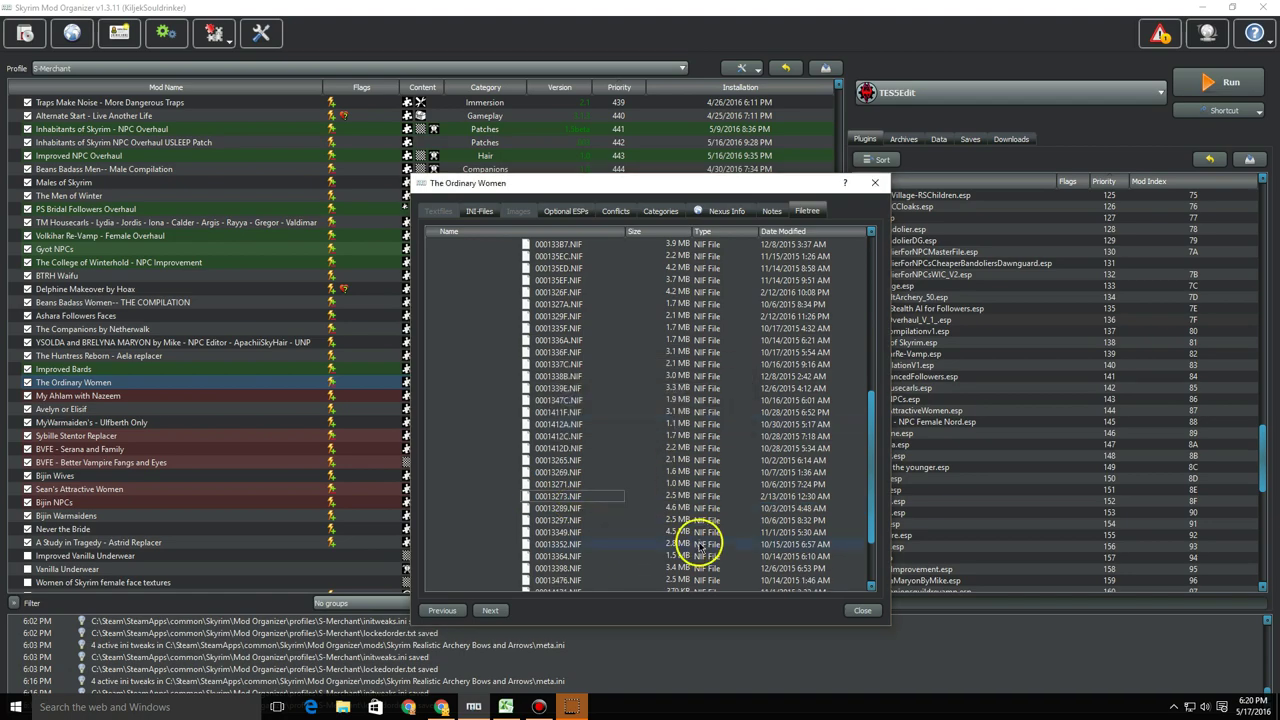
left_click_drag(871, 466, 857, 307)
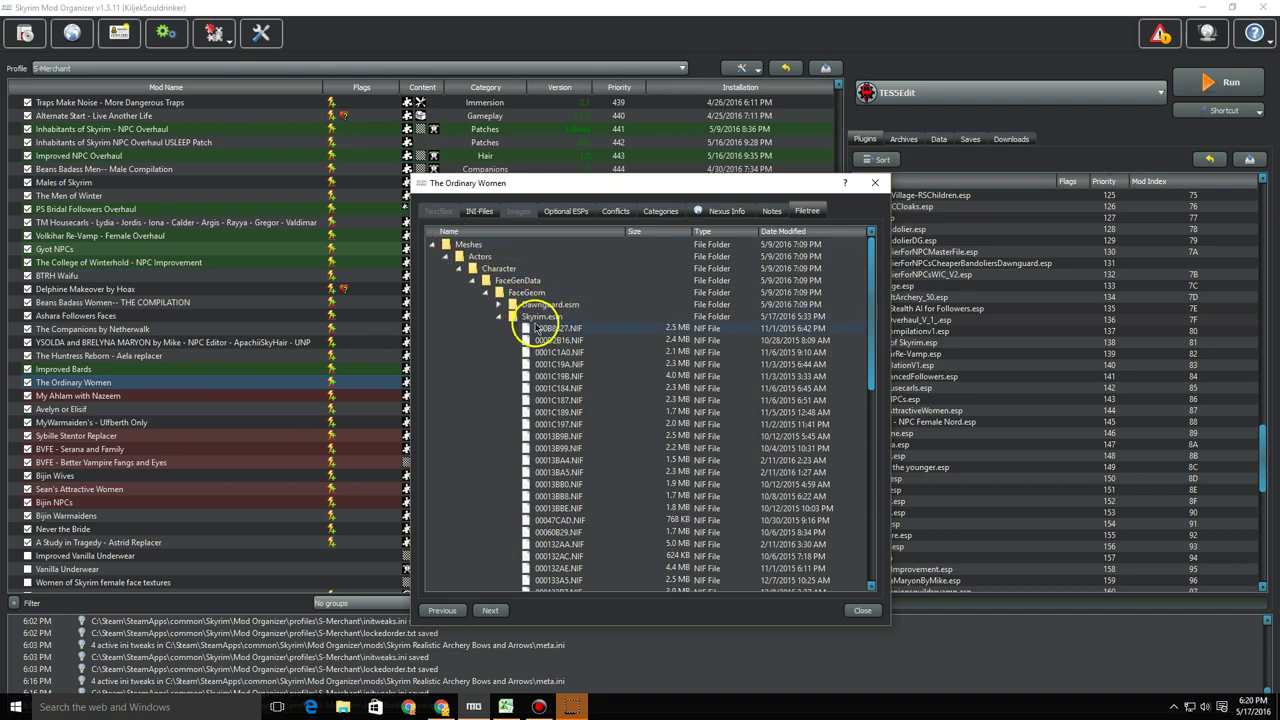
- Collapse the Skyrim.esm face mesh tree and expand Meshes > Neus > The Ordinary Women
left_click(498, 316)
left_click(485, 292)
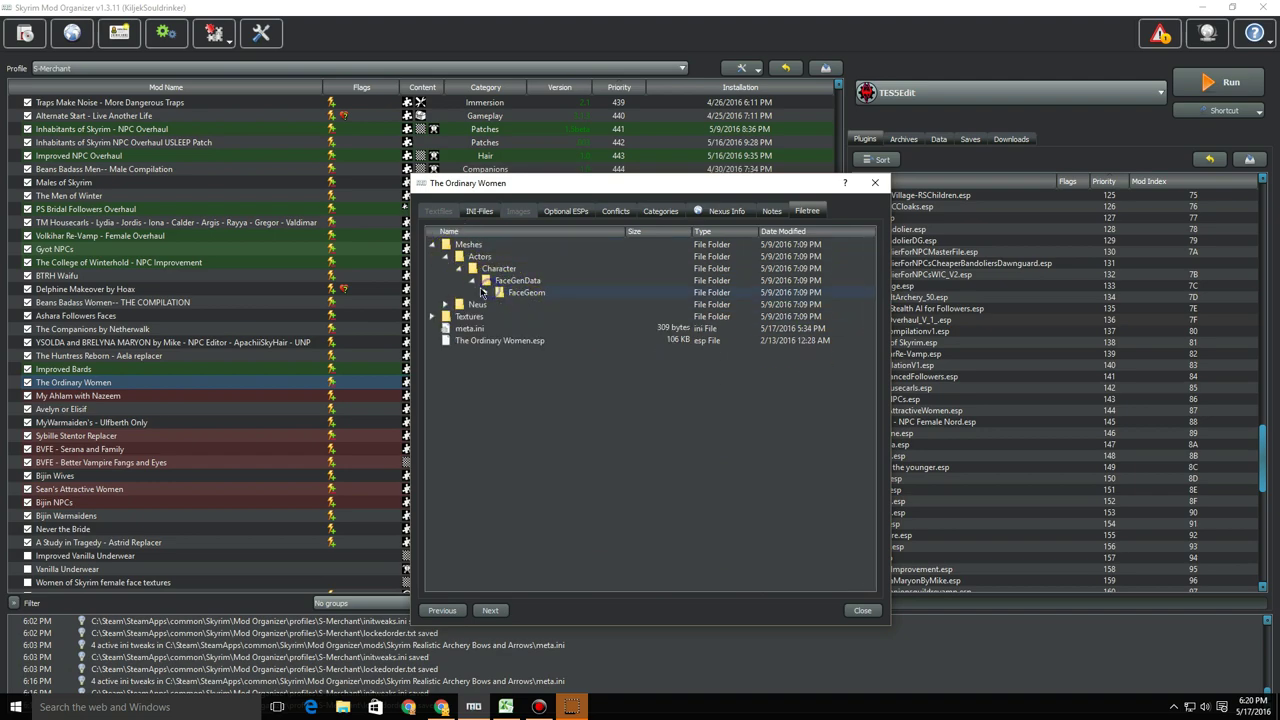
left_click(472, 280)
left_click(458, 268)
left_click(445, 256)
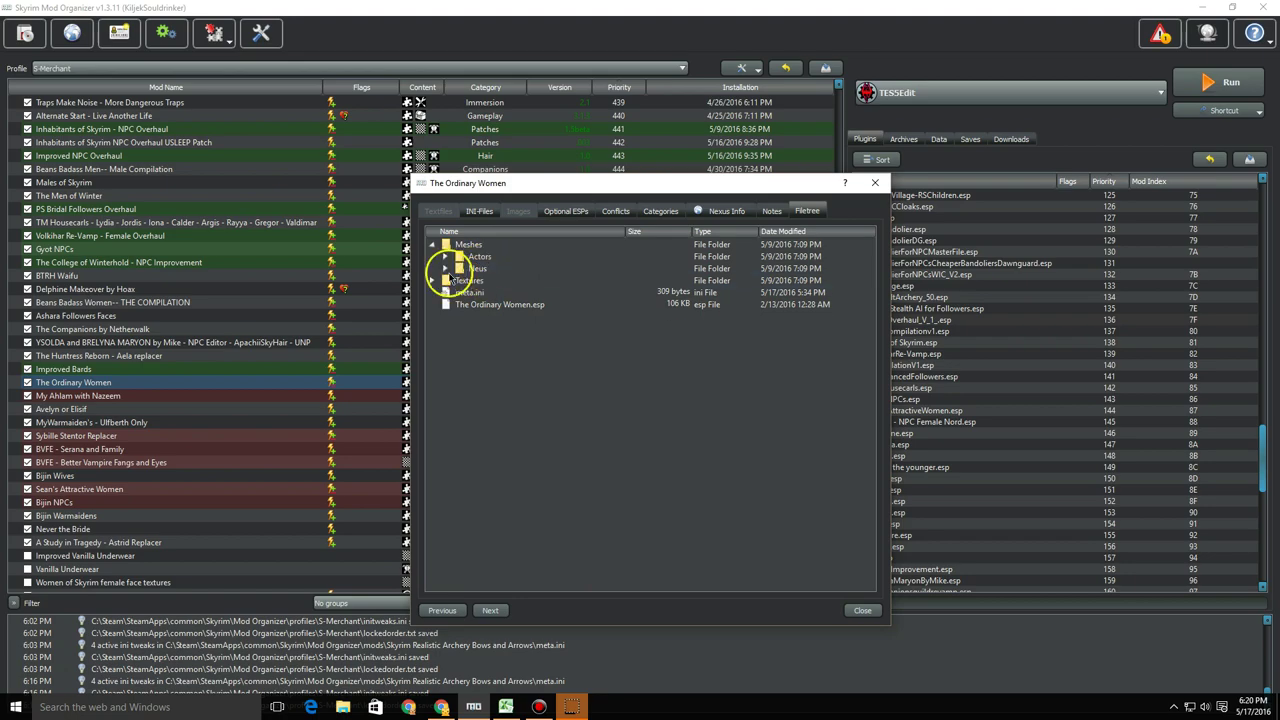
left_click(445, 268)
left_click(458, 280)
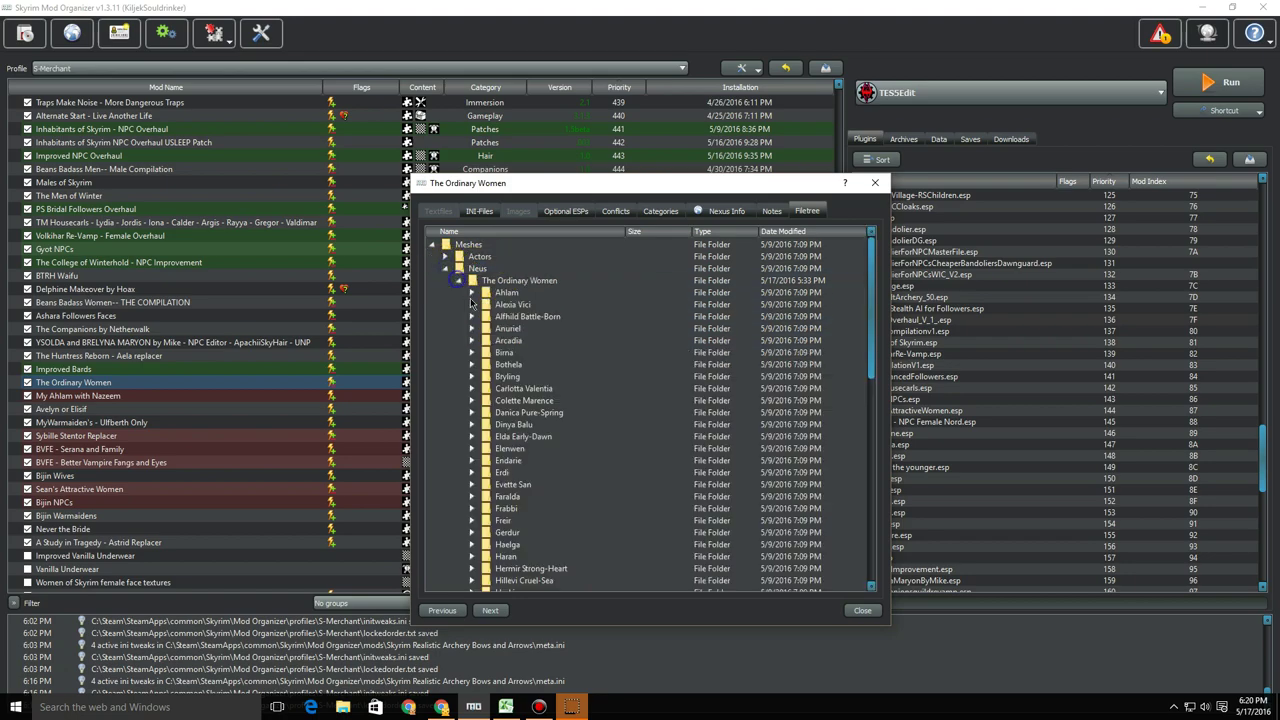
left_click_drag(870, 283, 878, 337)
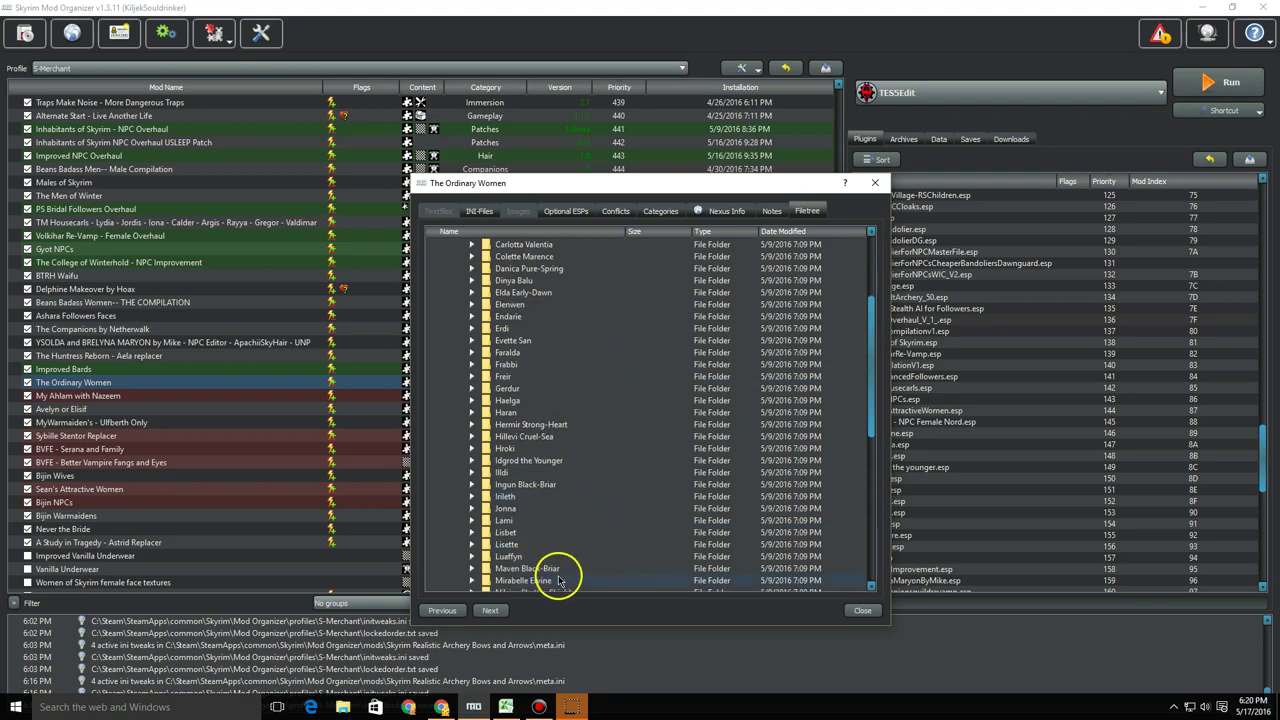
- Delete the Freir folder holding Uproar.nif and UproarHI.nif
left_click(472, 377)
left_click(538, 390)
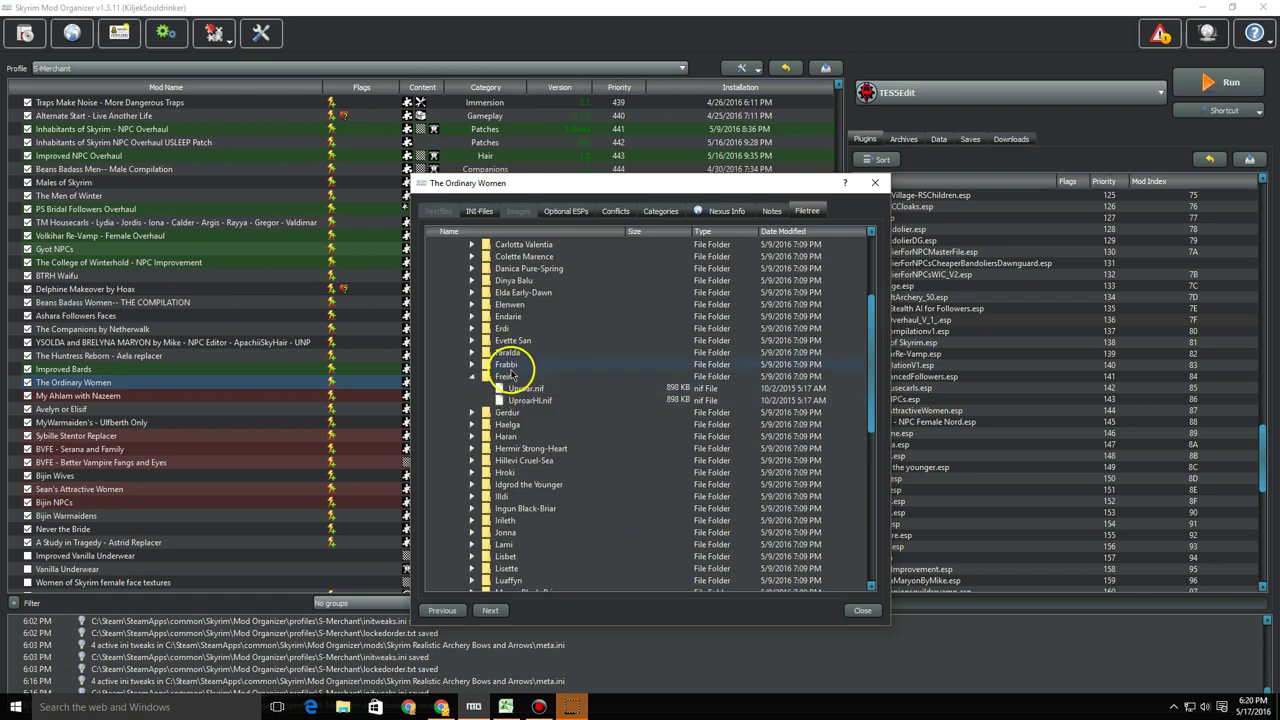
right_click(510, 372)
left_click(540, 416)
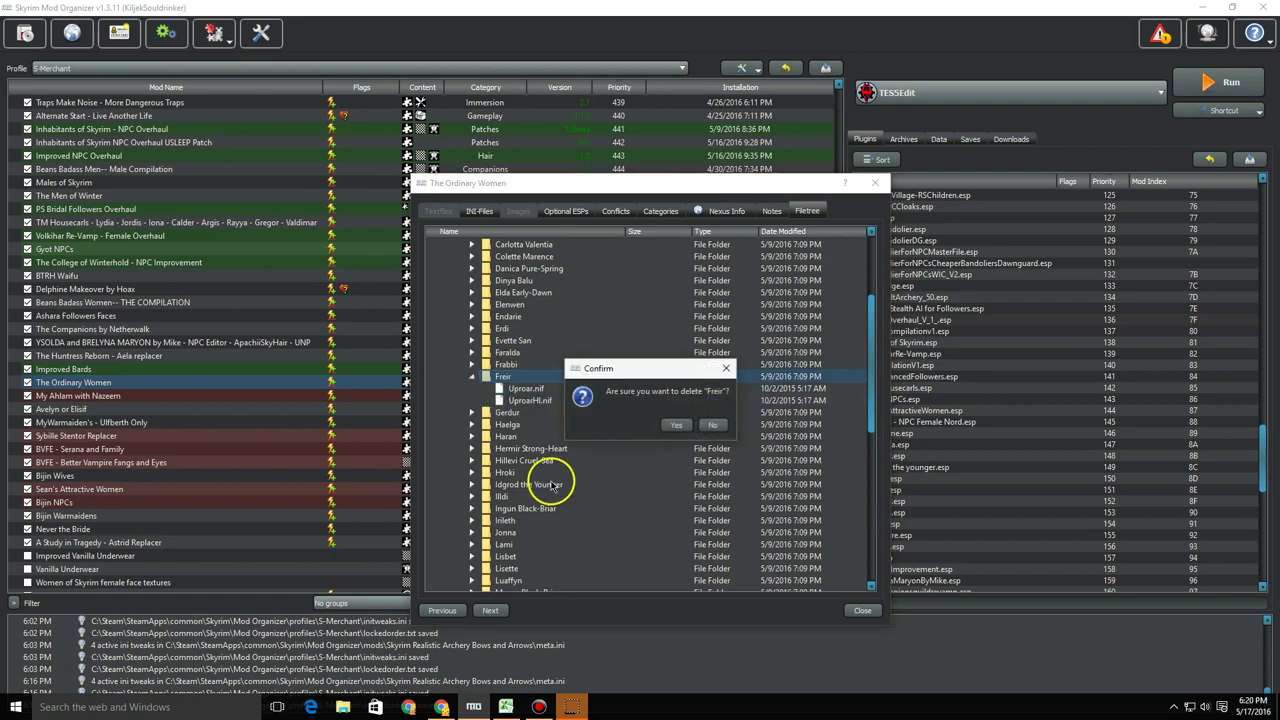
left_click(688, 428)
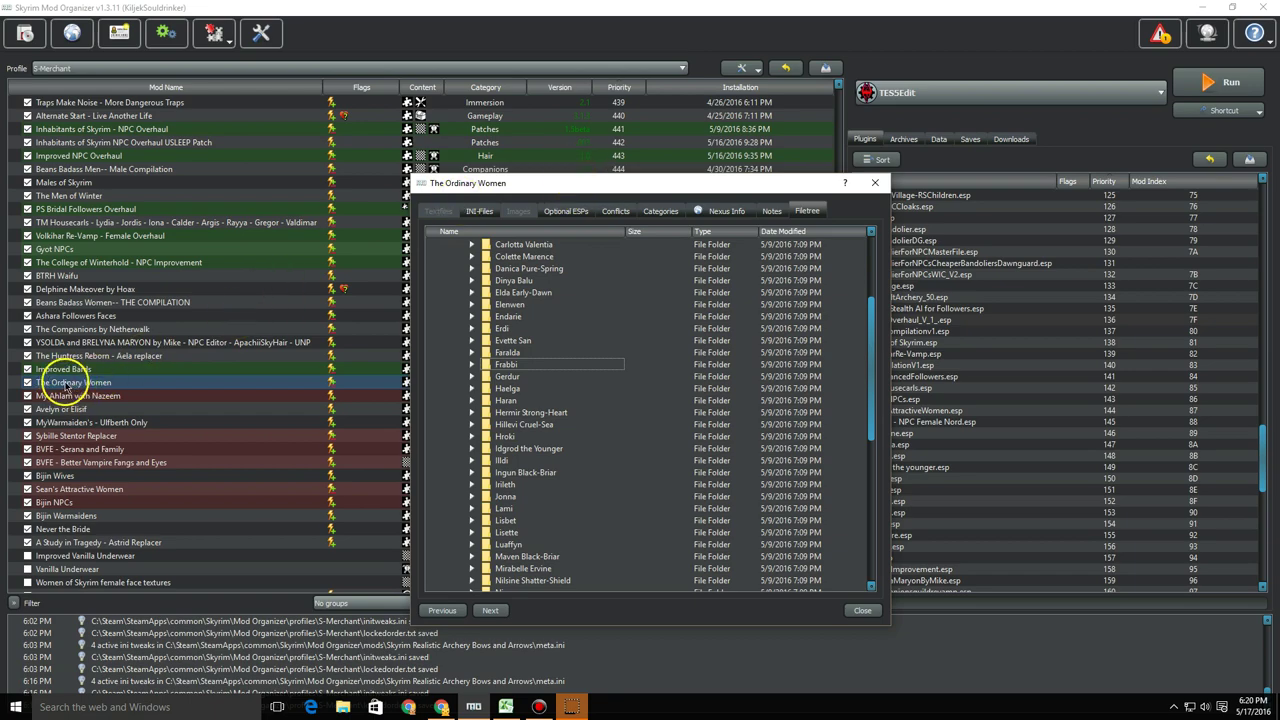
scroll(457, 380, "up", 8)
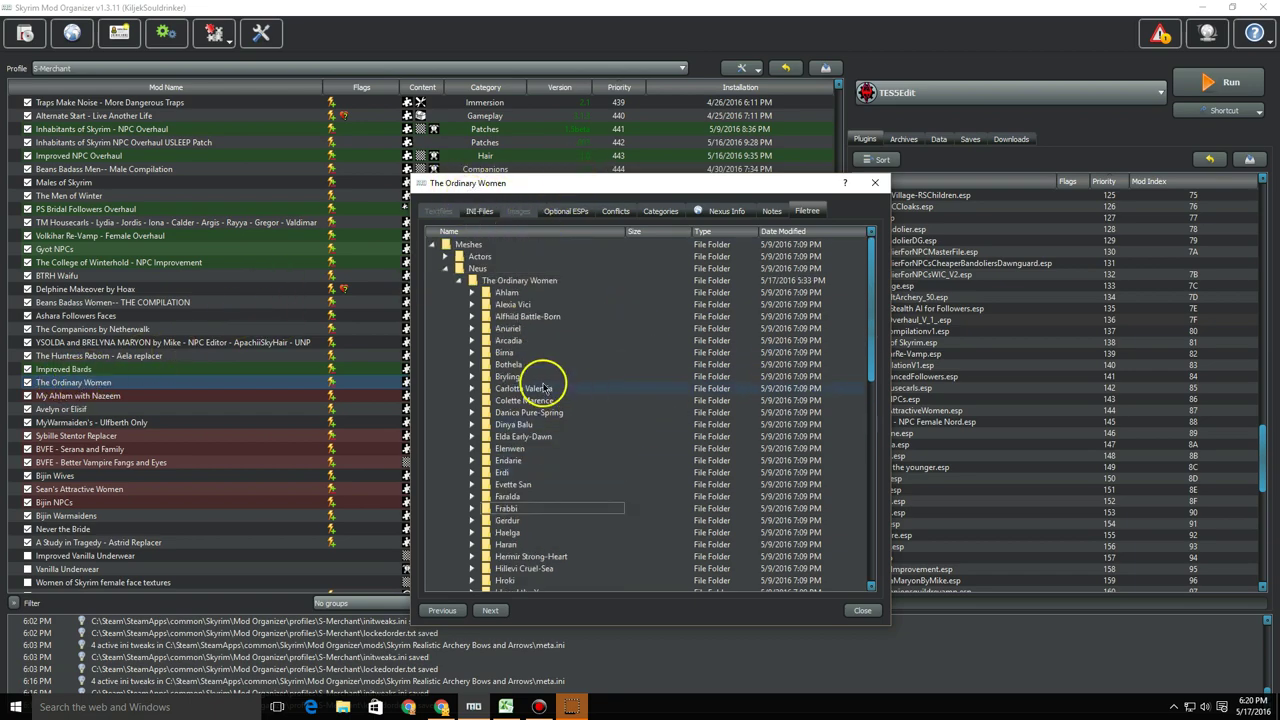
left_click(459, 269)
- Collapse Meshes and expand Textures down to the FaceTint > skyrim.esm textures
left_click(445, 256)
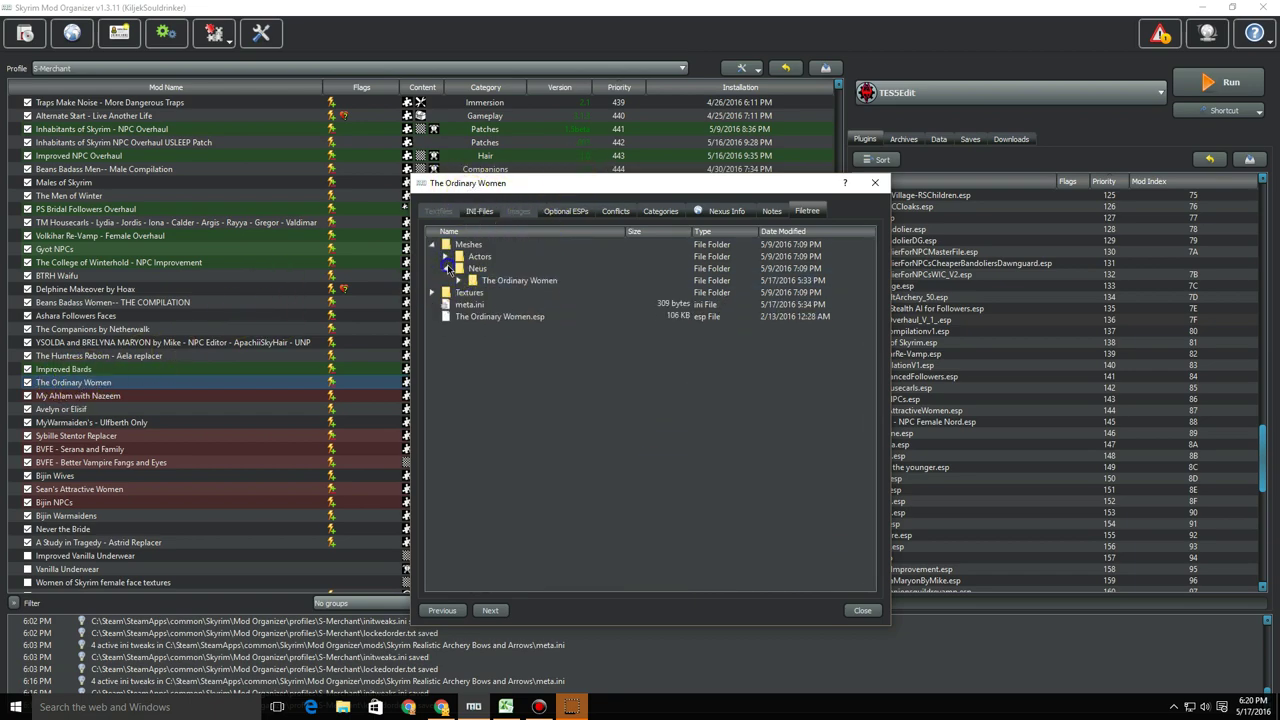
left_click(445, 268)
left_click(442, 245)
left_click(431, 244)
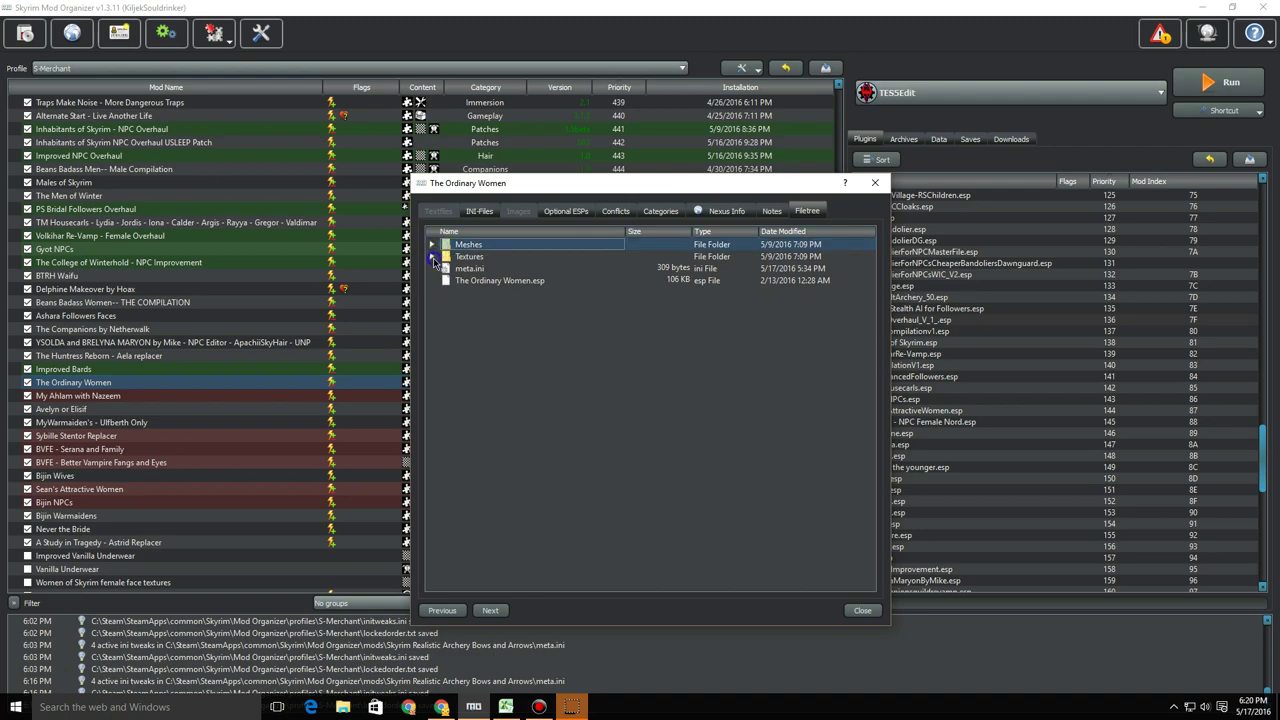
left_click(432, 257)
left_click(445, 268)
left_click(459, 280)
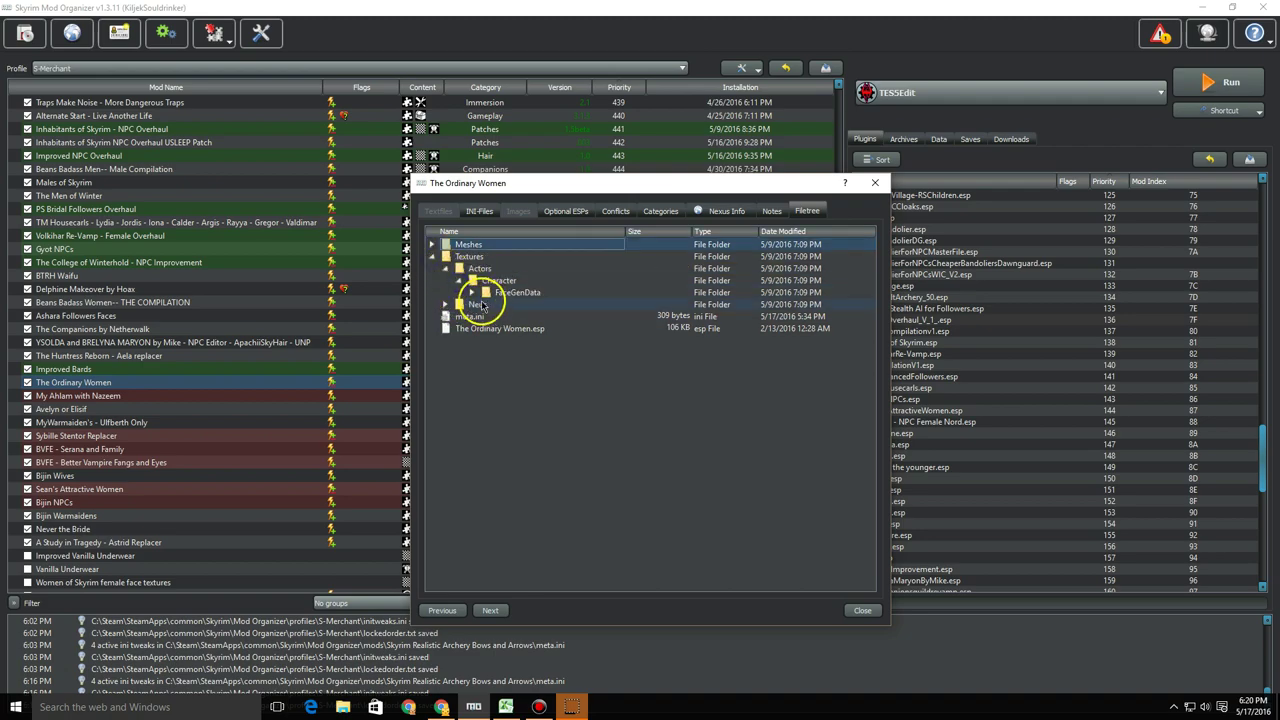
left_click(472, 292)
left_click(486, 304)
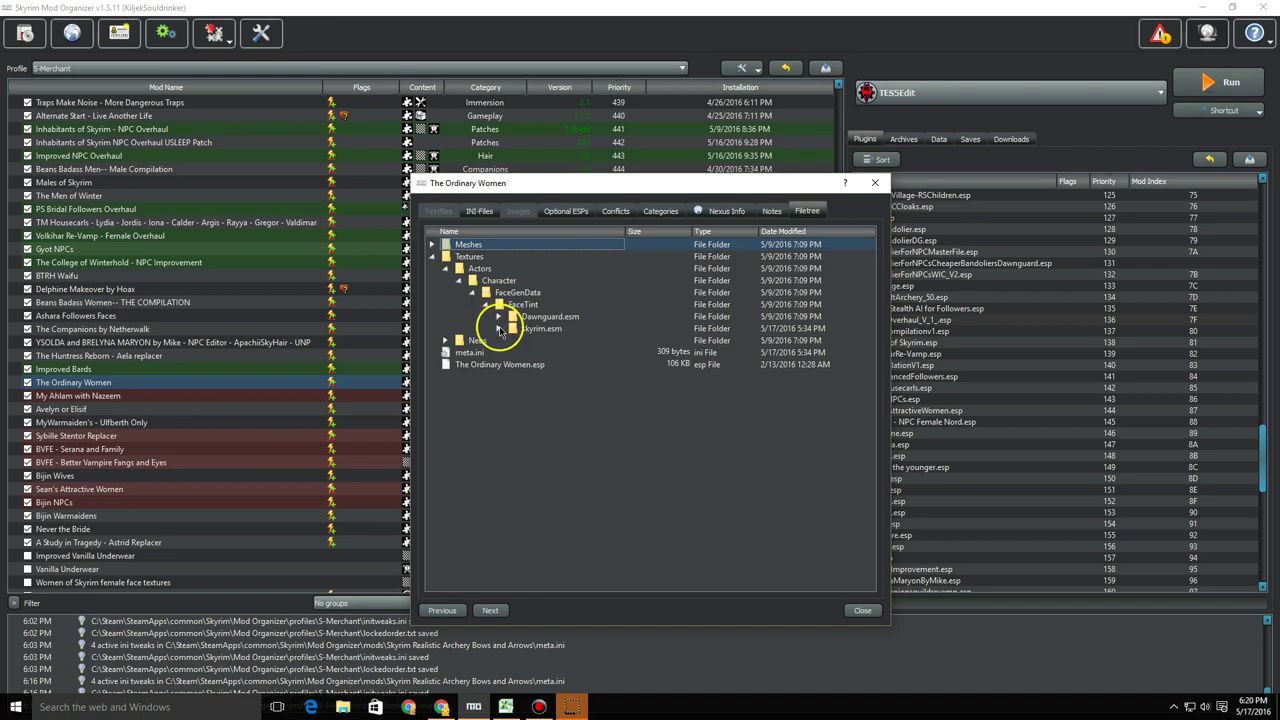
left_click(498, 328)
left_click_drag(874, 298, 869, 484)
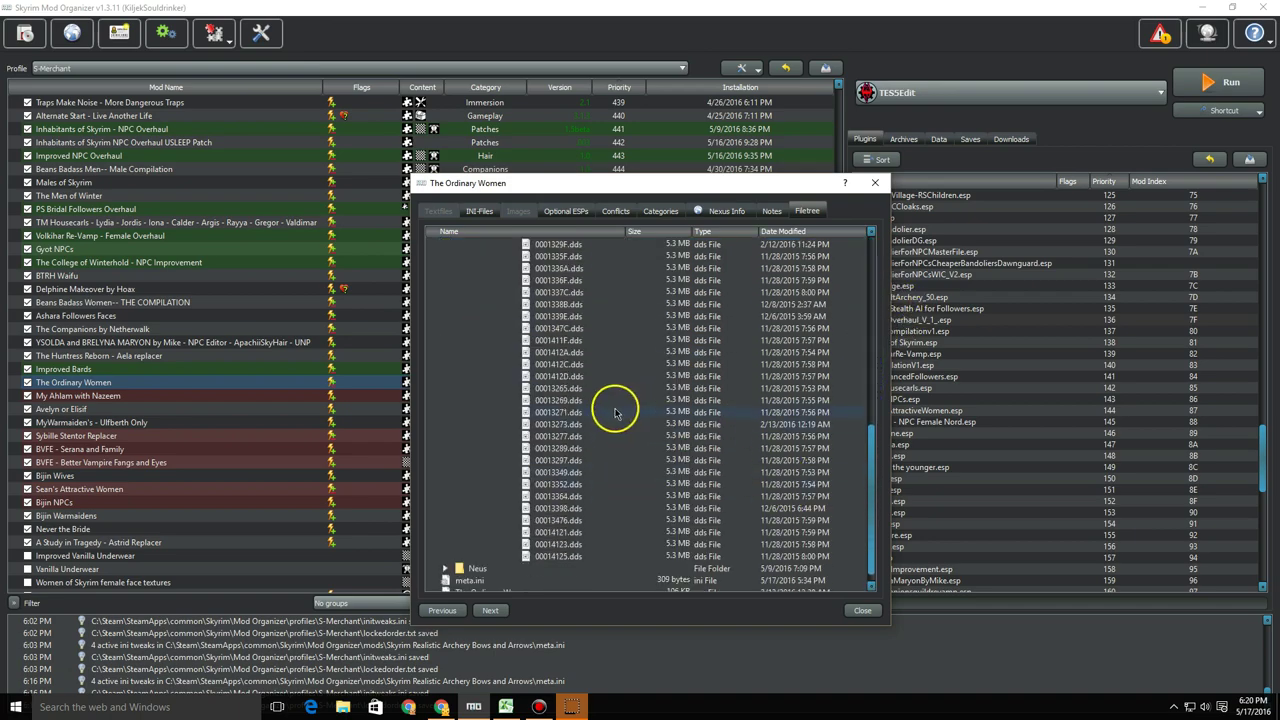
- Delete the 00013277.dds facetint texture
left_click(571, 437)
right_click(594, 441)
left_click(630, 475)
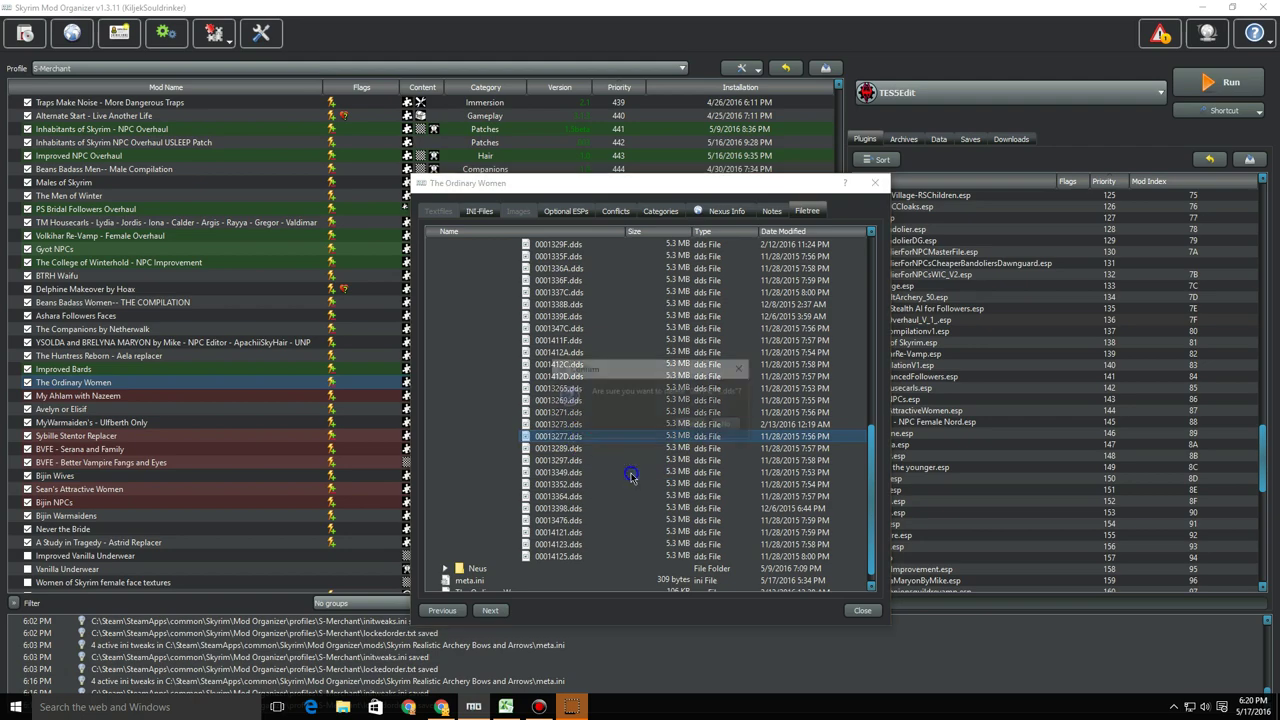
left_click(694, 423)
- Collapse the FaceTint tree and expand Textures > Neus > The Ordinary Women
scroll(570, 388, "up", 10)
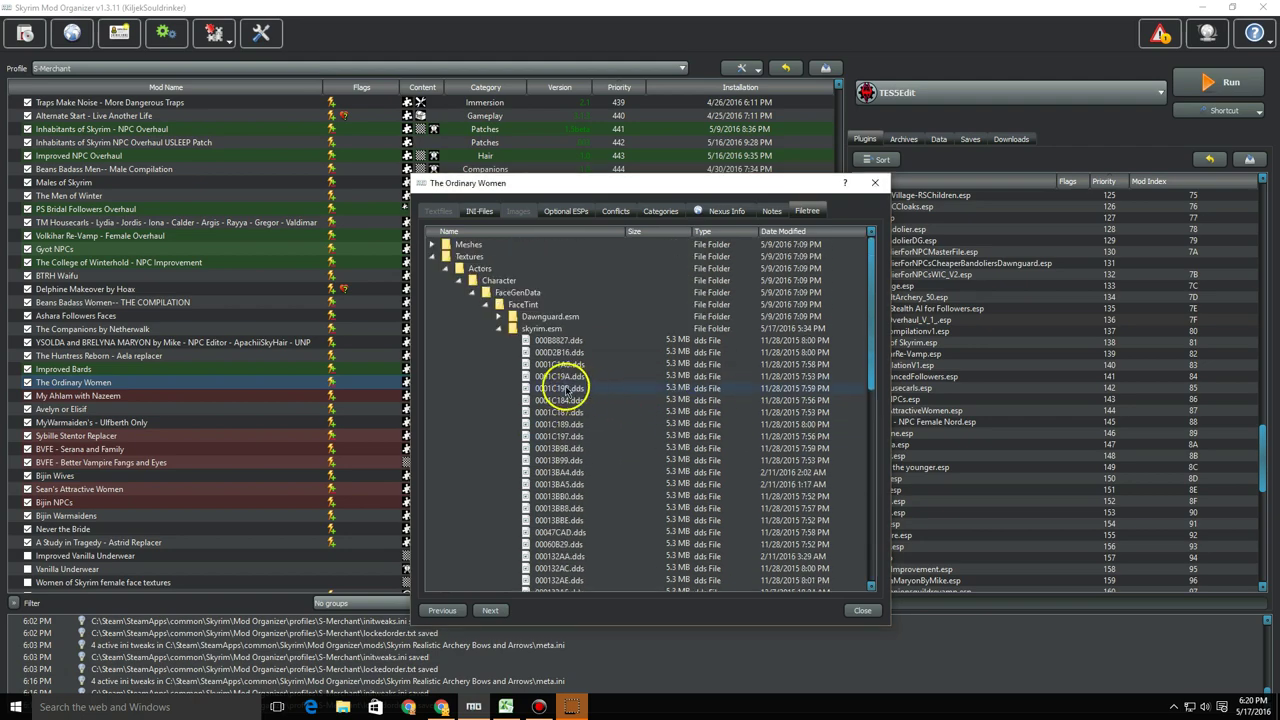
left_click(499, 329)
left_click(486, 304)
left_click(472, 292)
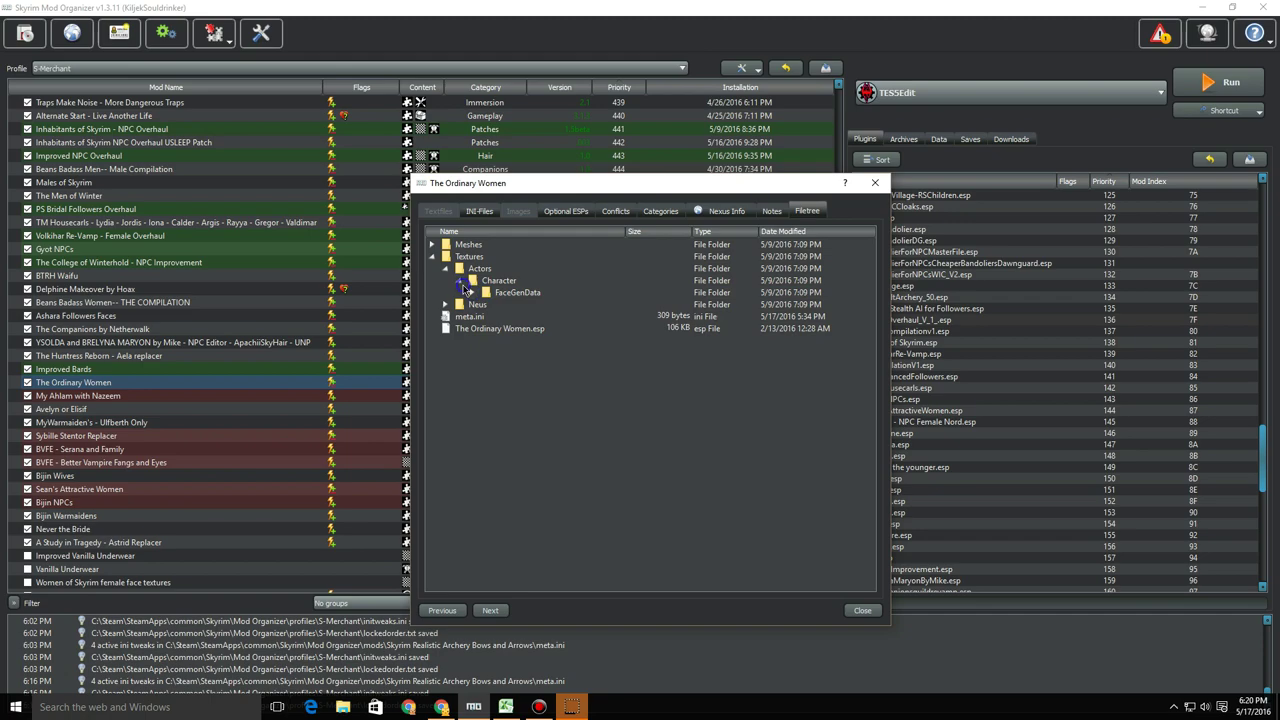
left_click(459, 280)
left_click(446, 269)
left_click(445, 280)
left_click(459, 292)
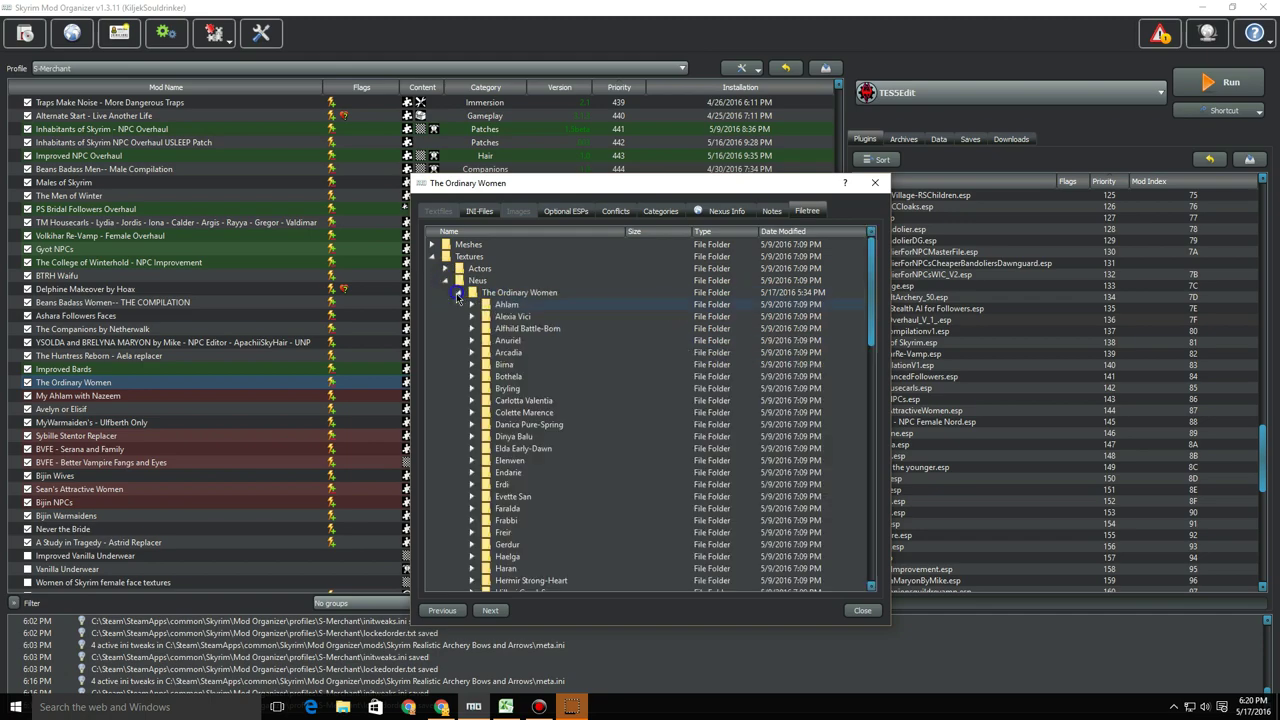
- Delete Freir's texture folder and close The Ordinary Women's window
left_click(510, 532)
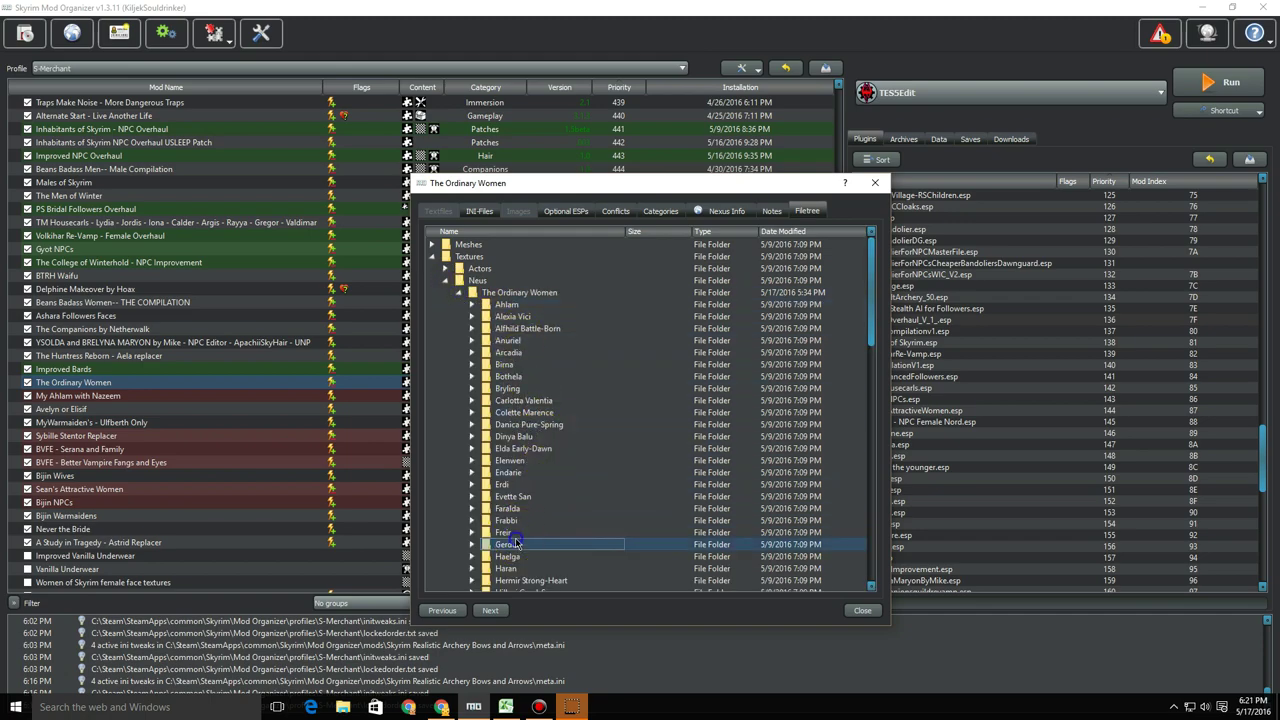
right_click(533, 537)
left_click(560, 550)
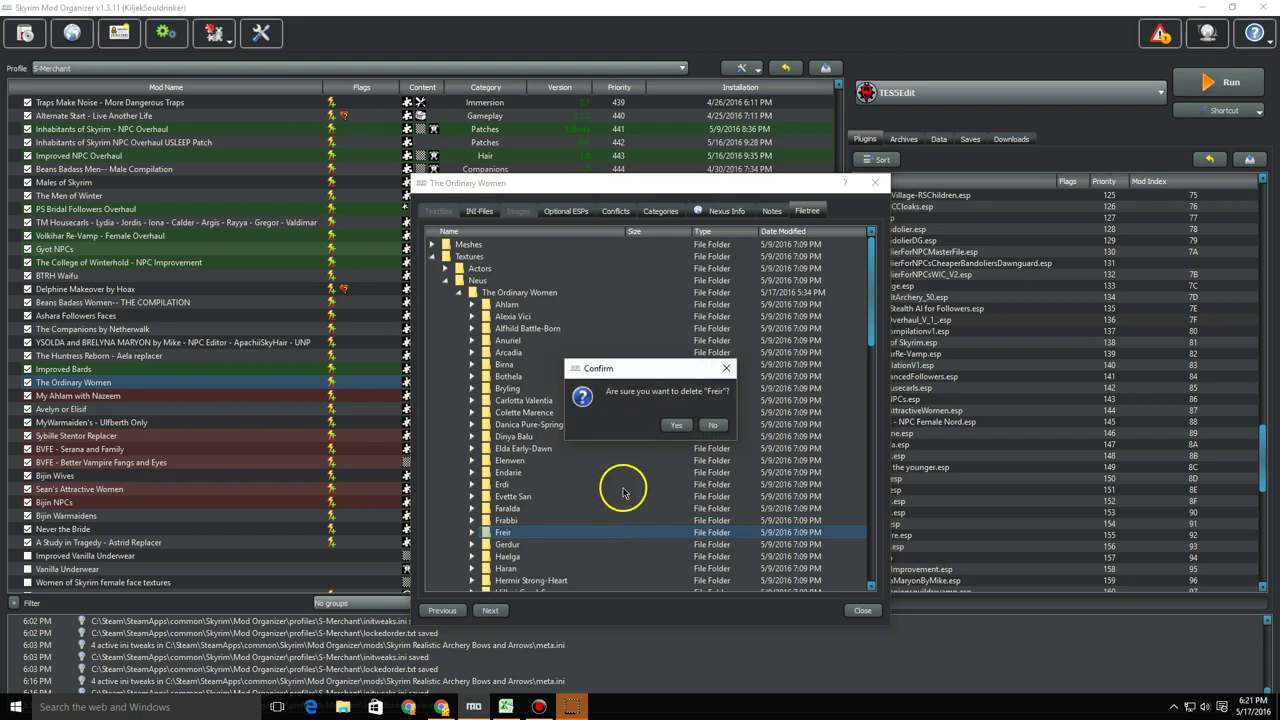
left_click(669, 429)
left_click(434, 256)
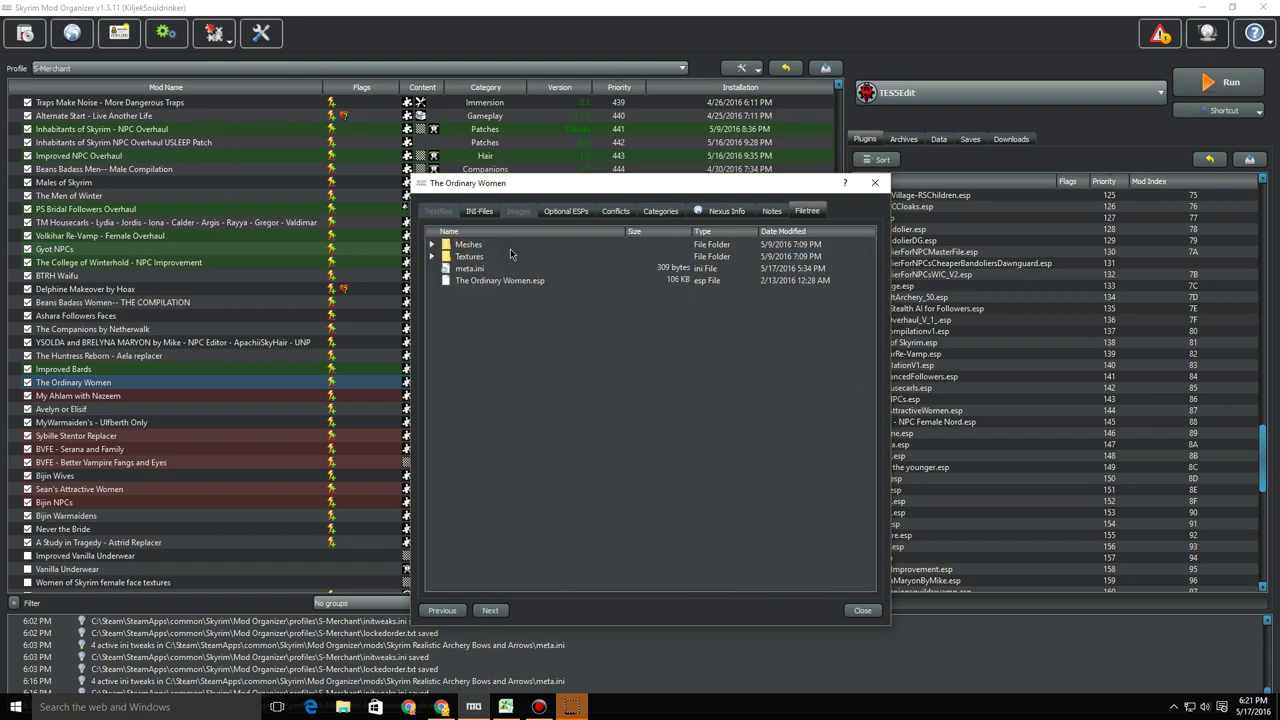
left_click(875, 184)
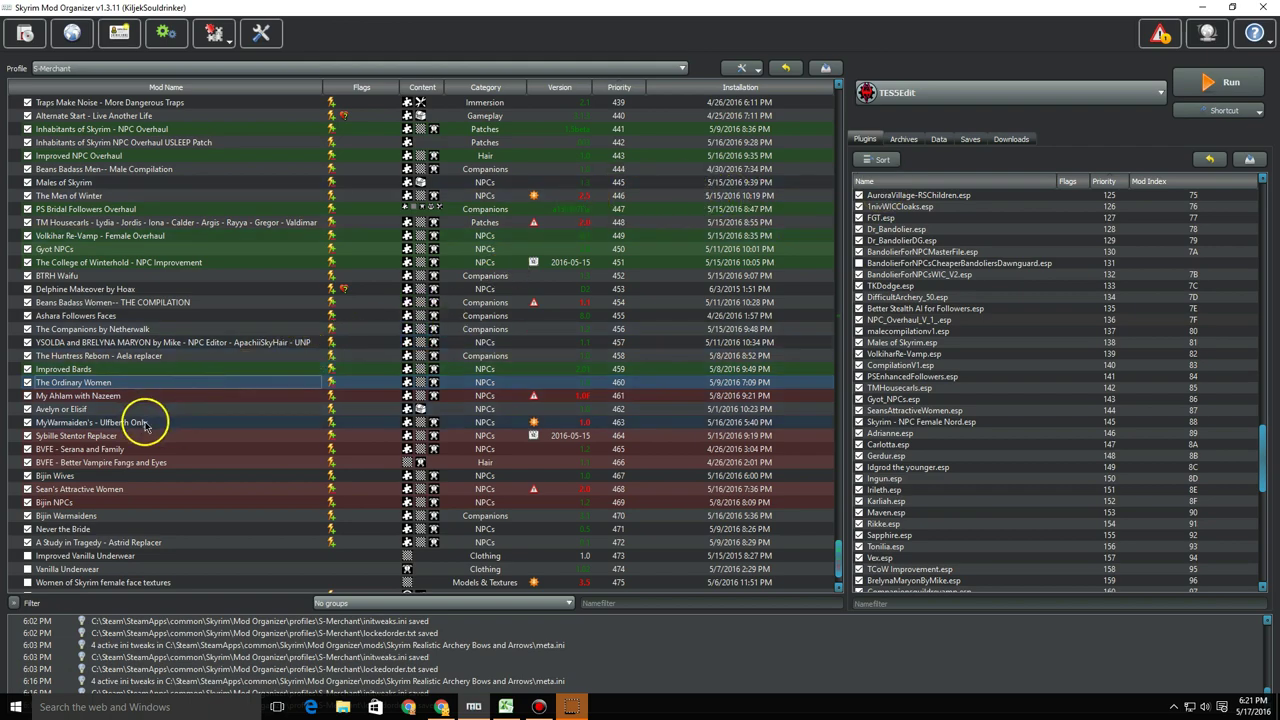
left_click(97, 130)
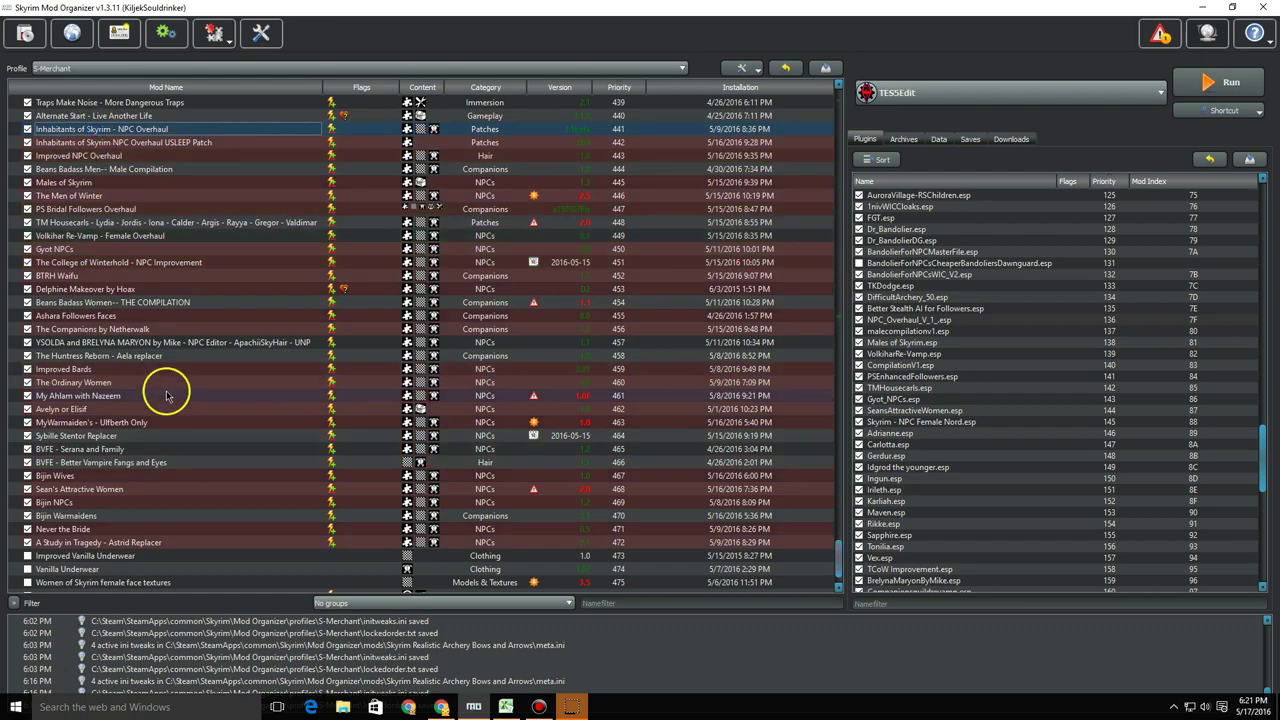
right_click(97, 132)
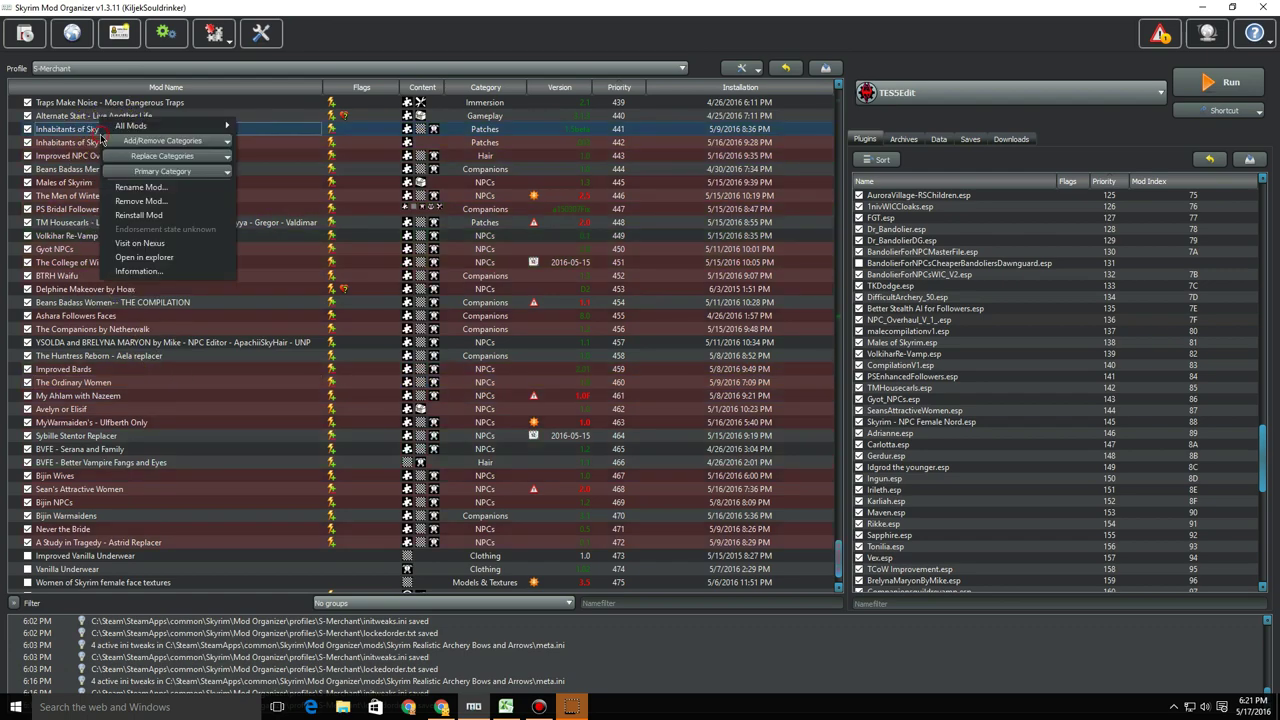
left_click(126, 266)
left_click(613, 213)
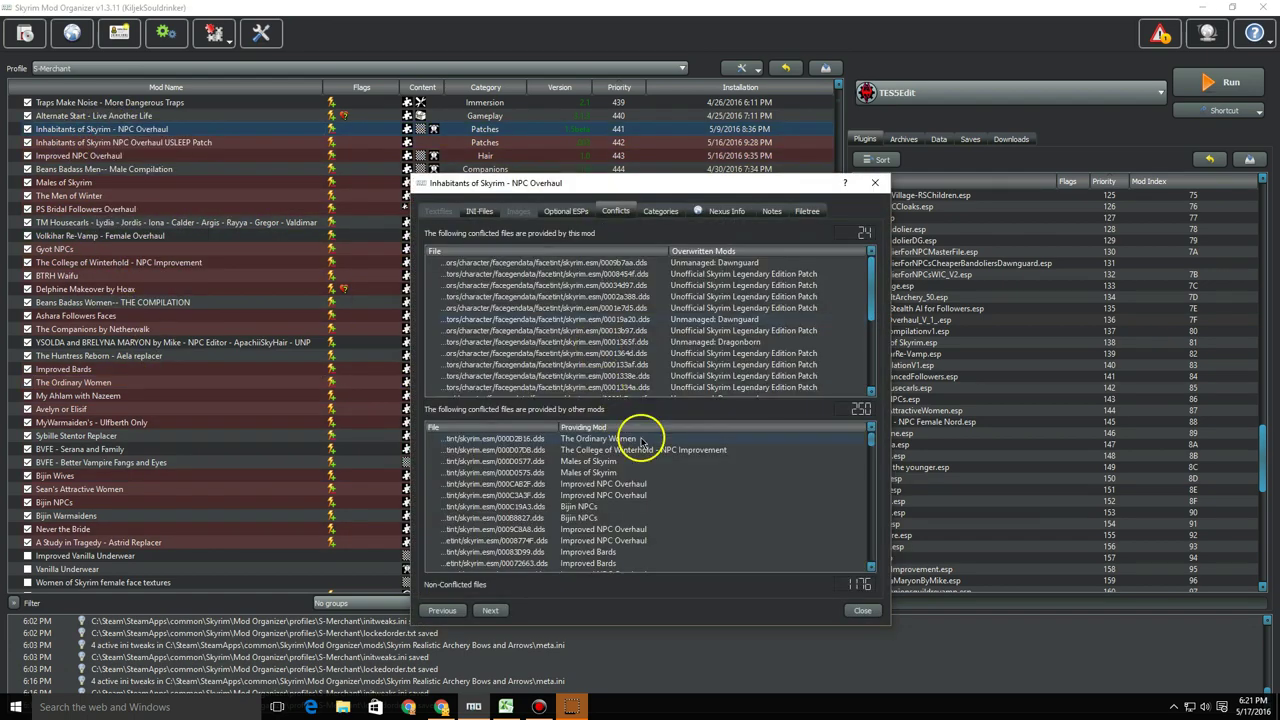
left_click_drag(557, 427, 671, 425)
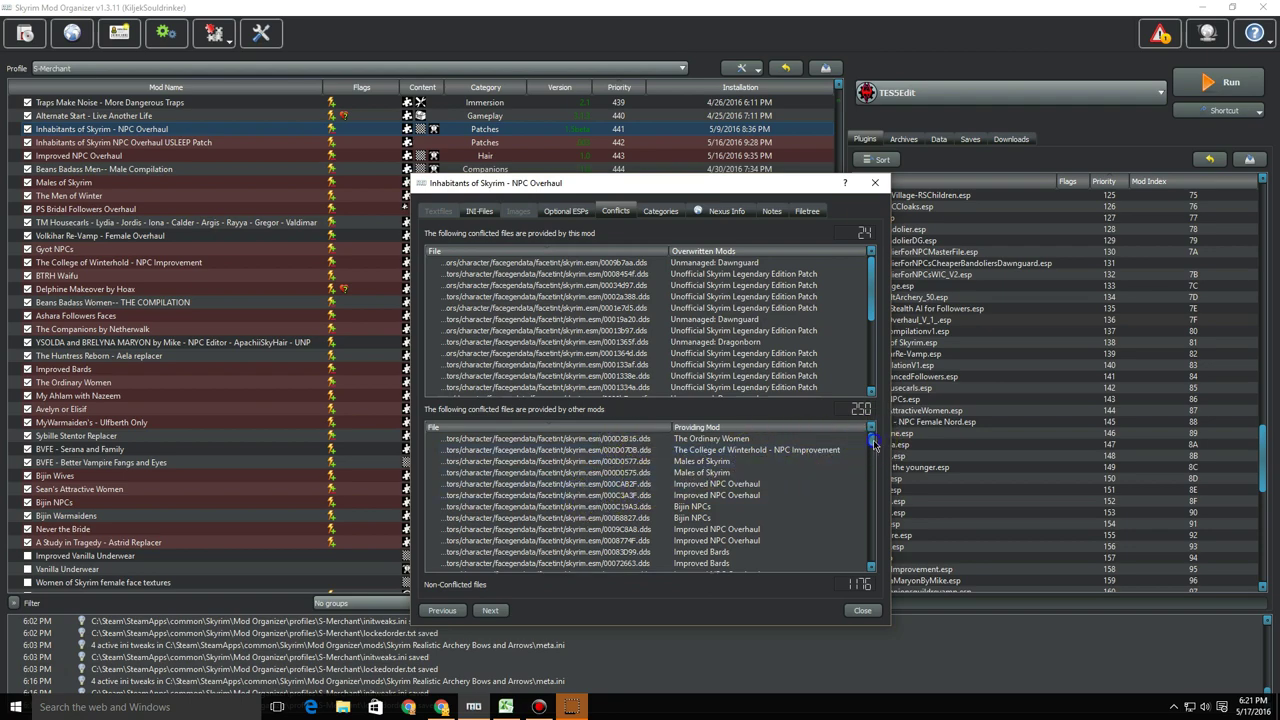
left_click_drag(872, 441, 870, 497)
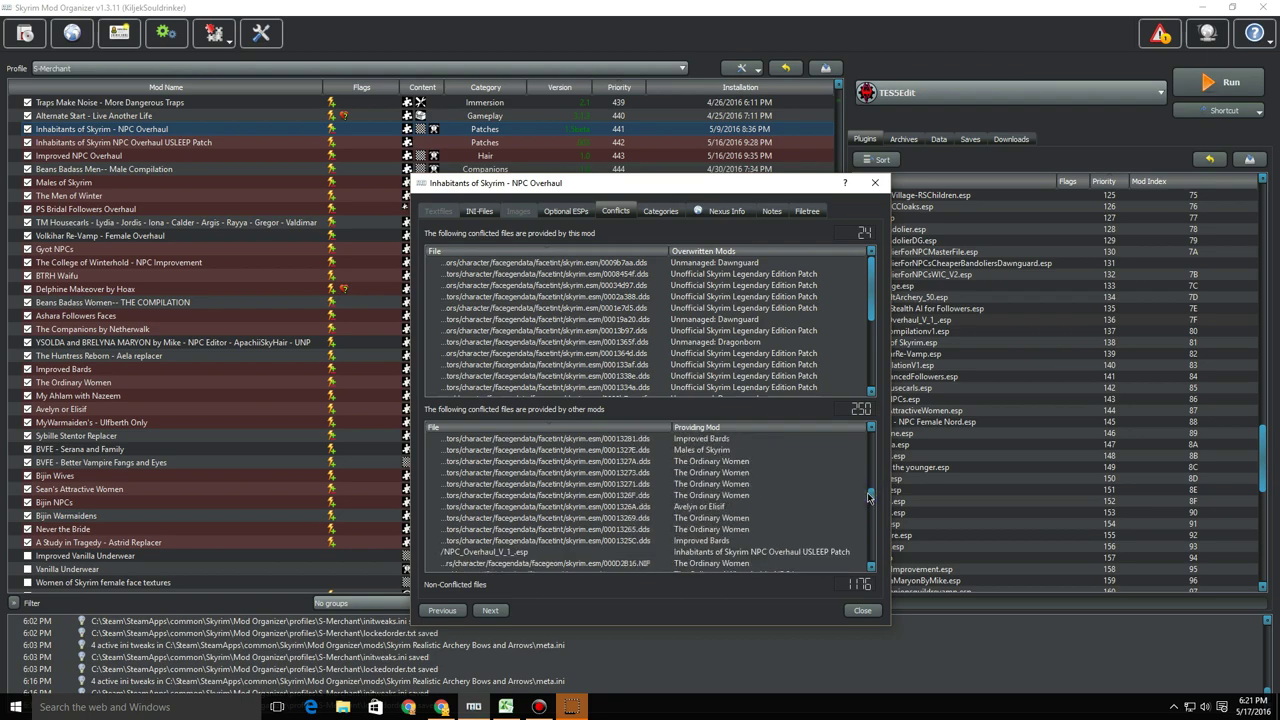
left_click(862, 610)
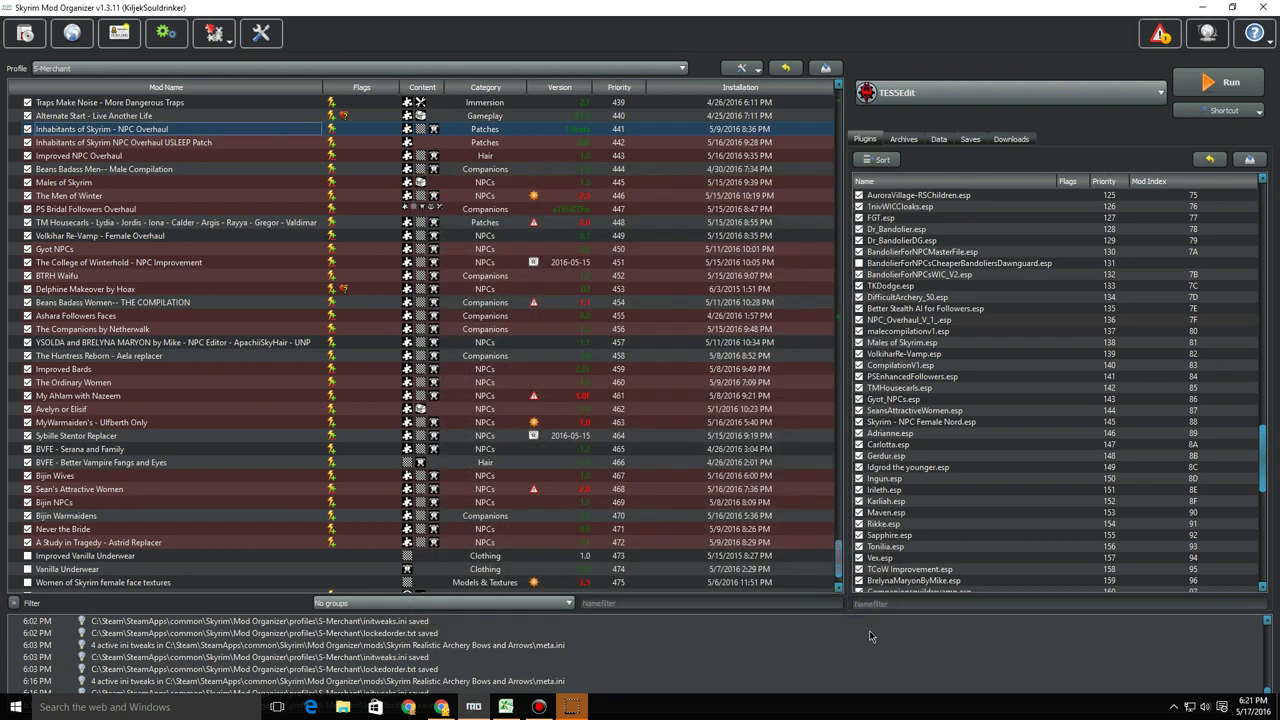
- Open Overwrite and delete its Meshes folder
scroll(250, 490, "down", 2)
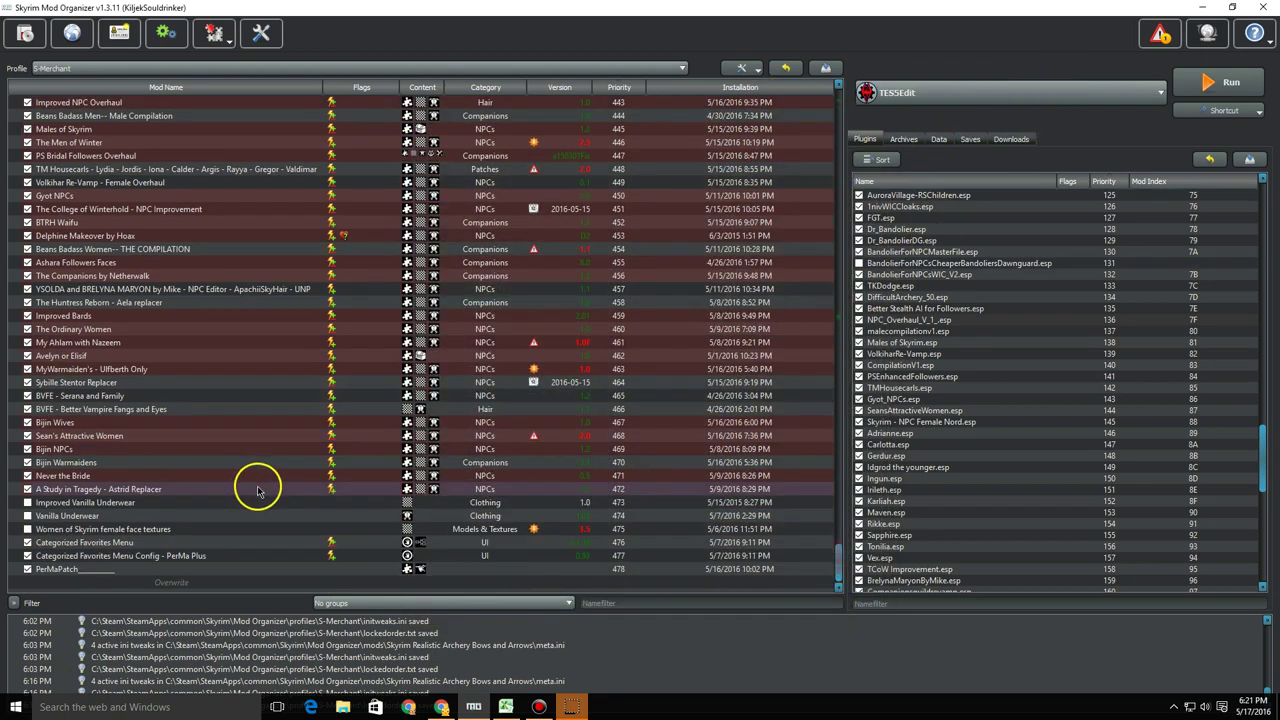
right_click(178, 580)
left_click(134, 585)
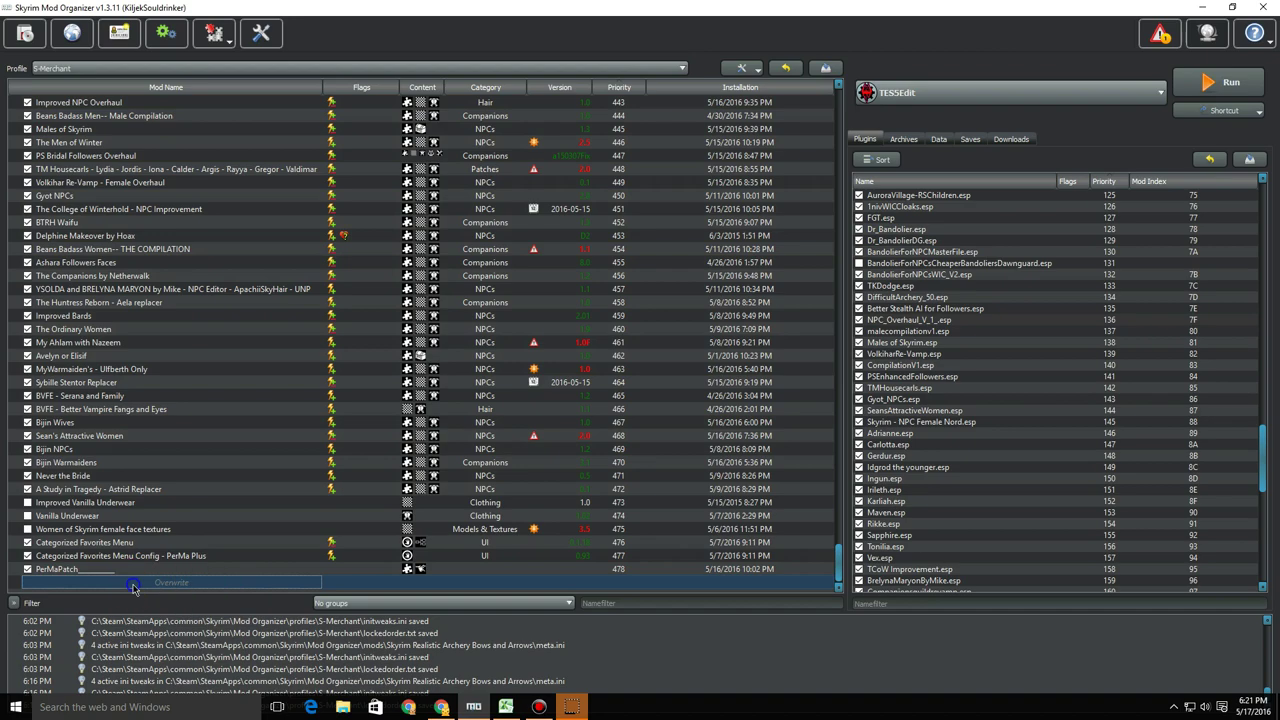
double_click(134, 585)
left_click(470, 308)
right_click(470, 308)
left_click(495, 331)
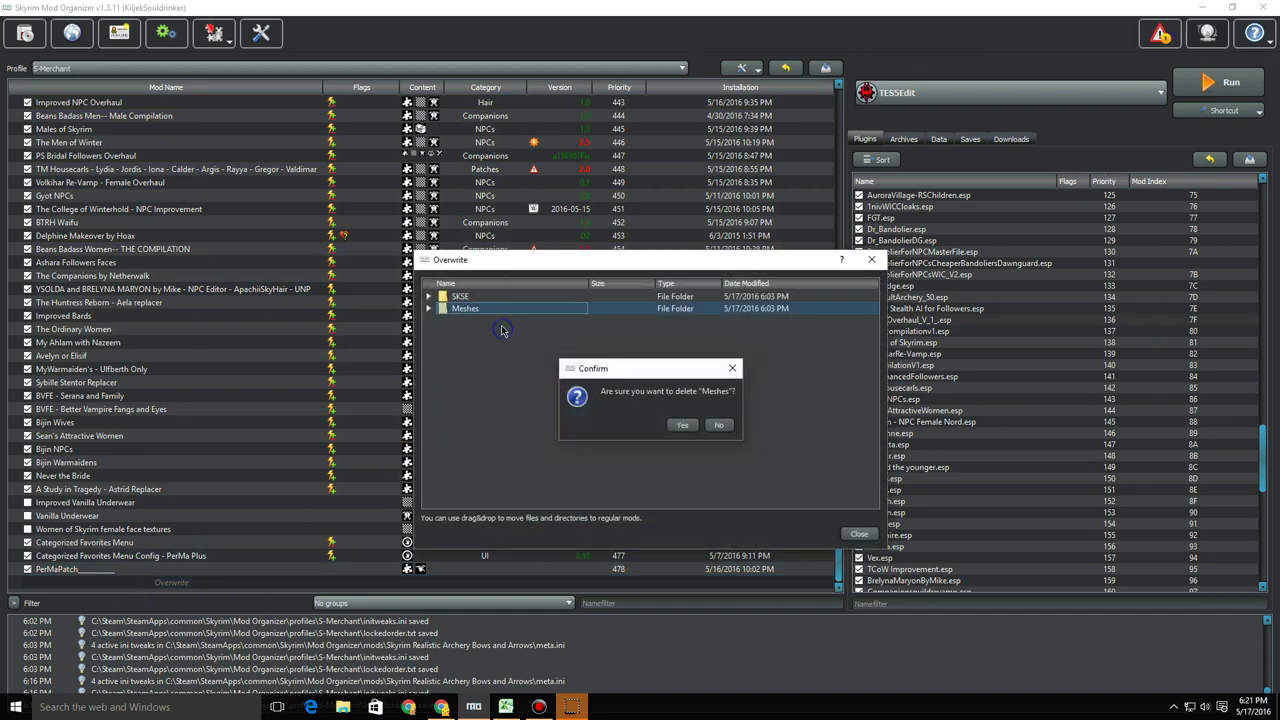
key("Return")
left_click(491, 297)
- Delete the SKSE folder from Overwrite and set SKSE as the program to launch
right_click(491, 297)
left_click(520, 320)
left_click(749, 363)
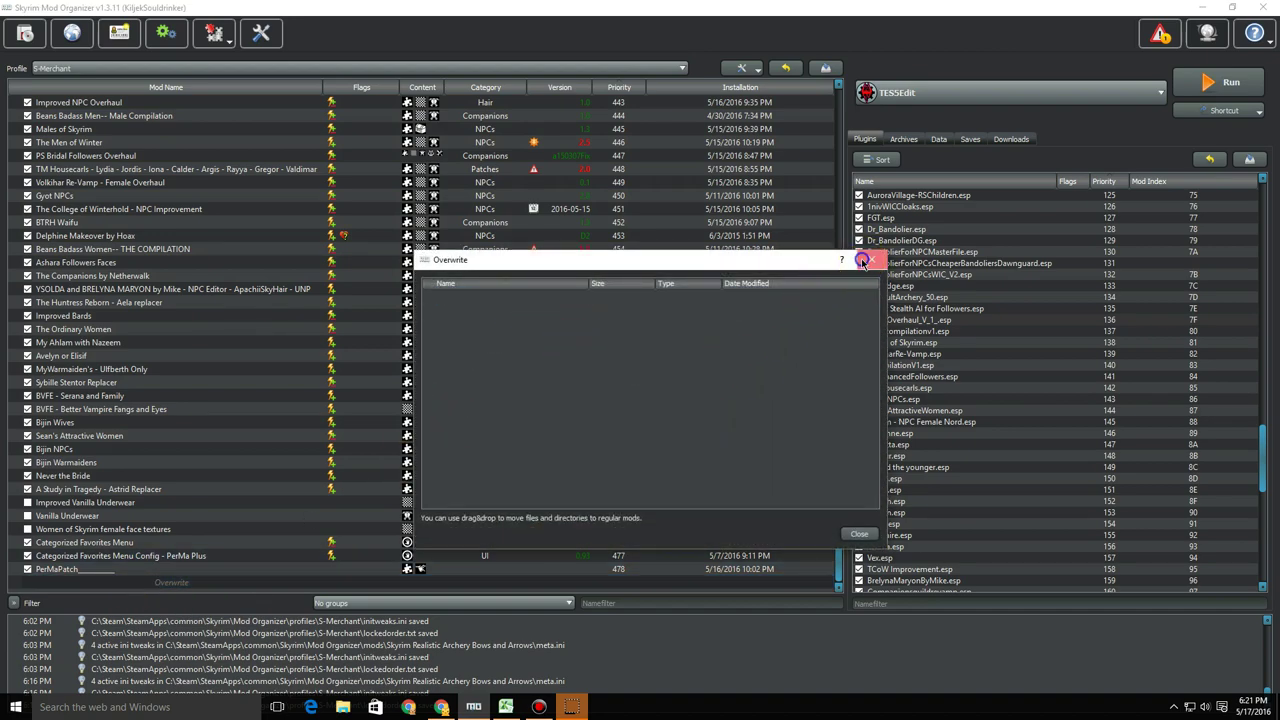
left_click(871, 259)
left_click(1010, 92)
left_click(960, 92)
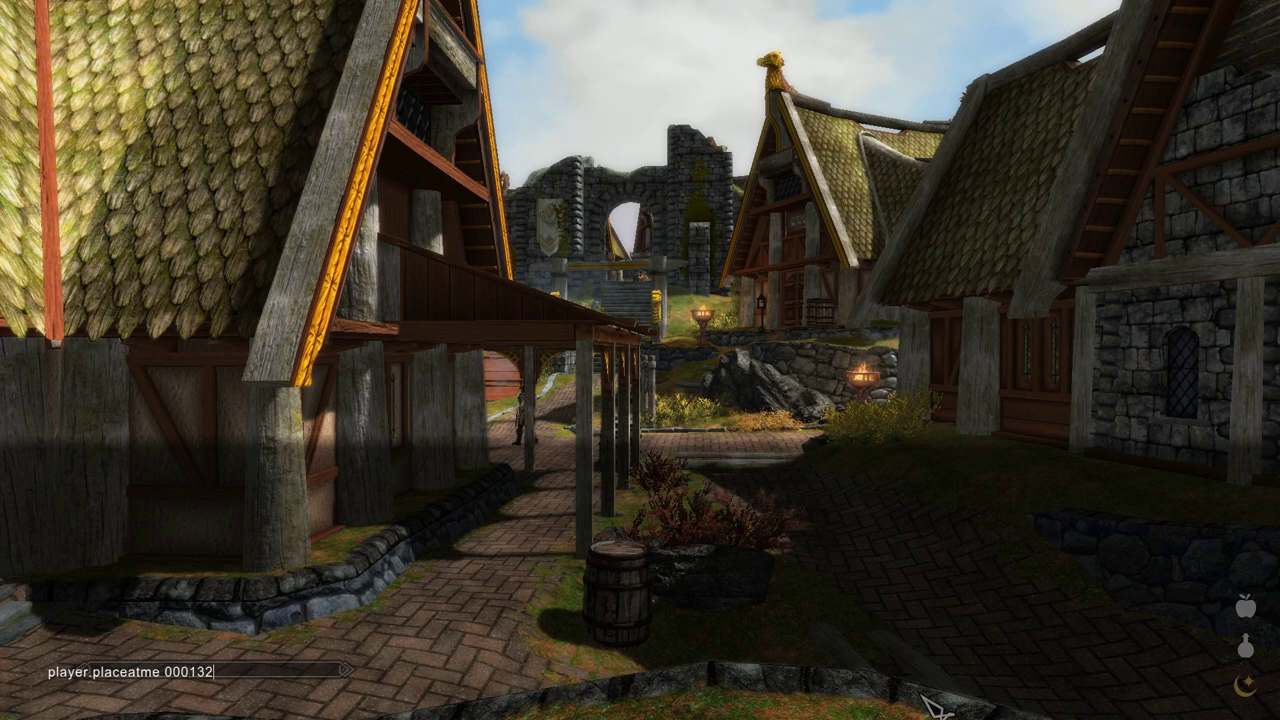
- Spawn Freir with player.placeatme 00013277 and talk to her to check her face
type("77")
key("Return")
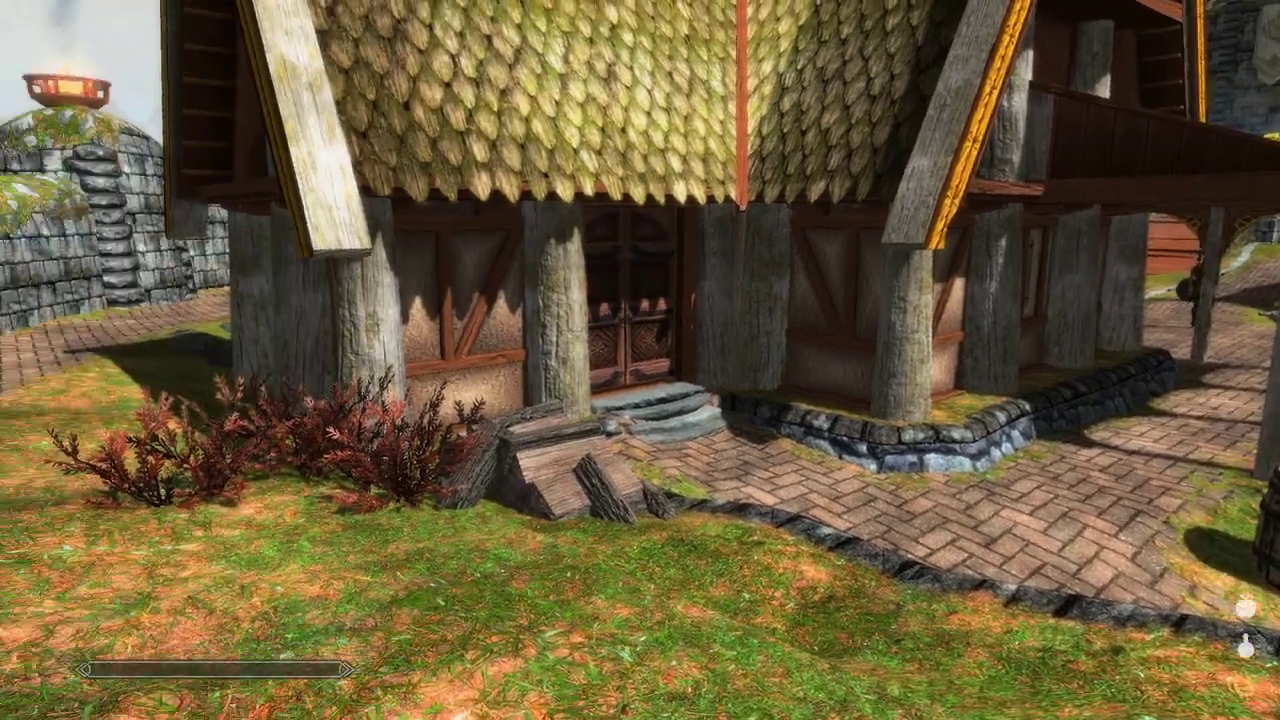
key("e")
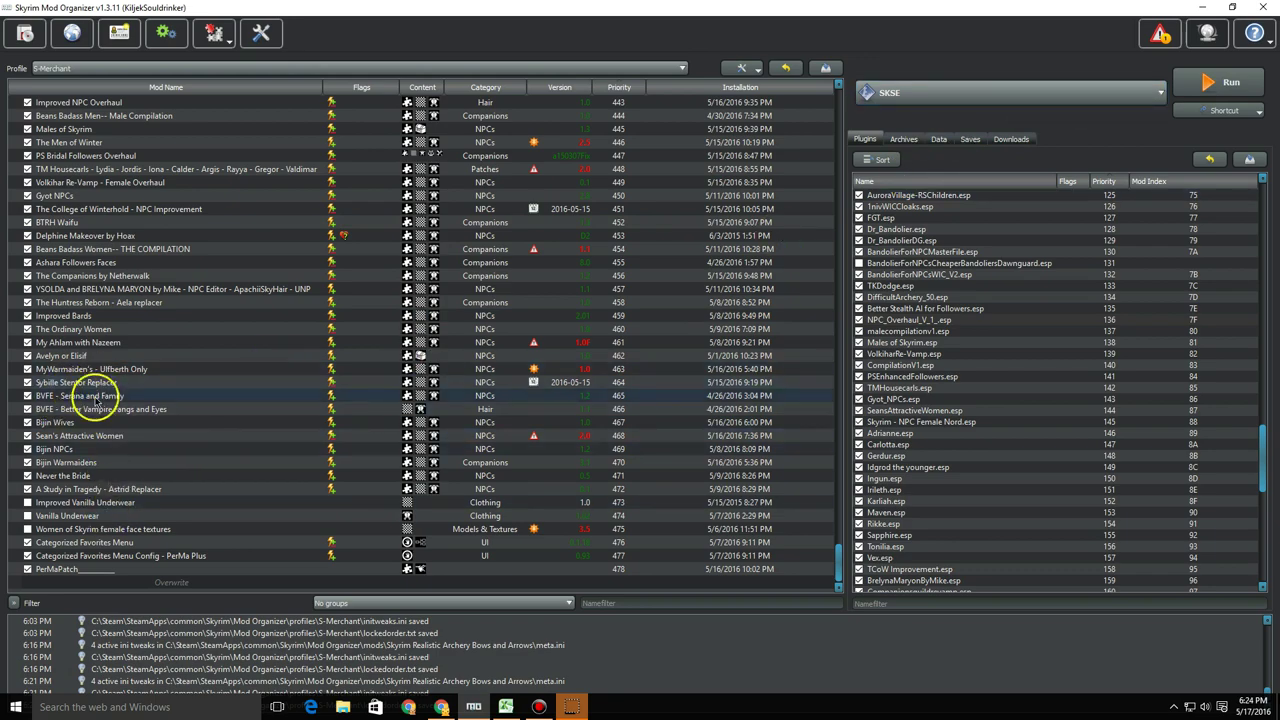
left_click(84, 333)
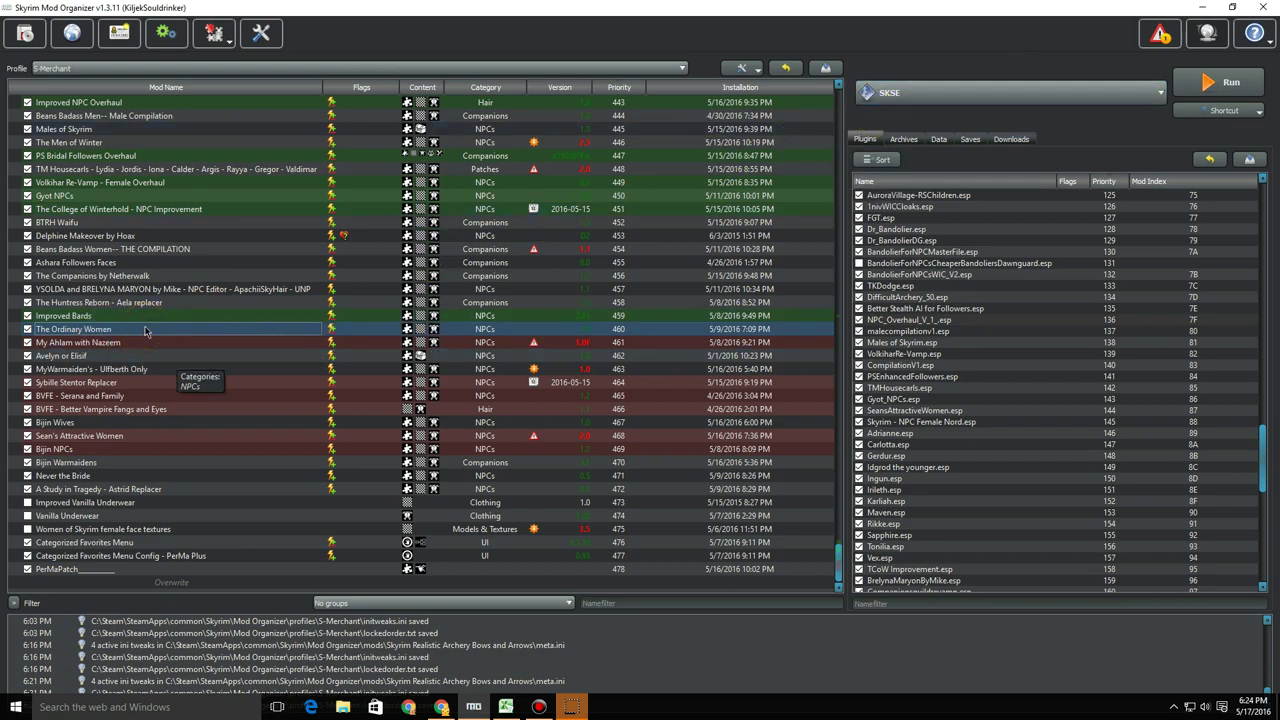
left_click(95, 103)
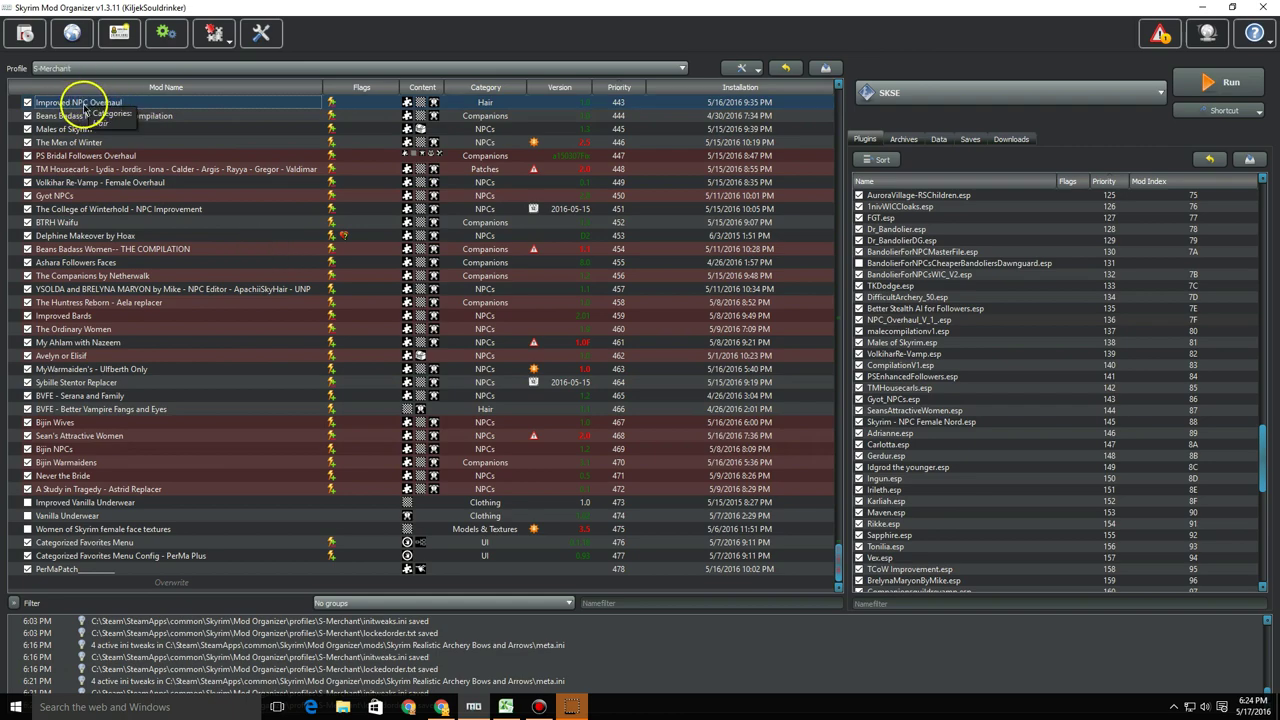
scroll(109, 194, "up", 1)
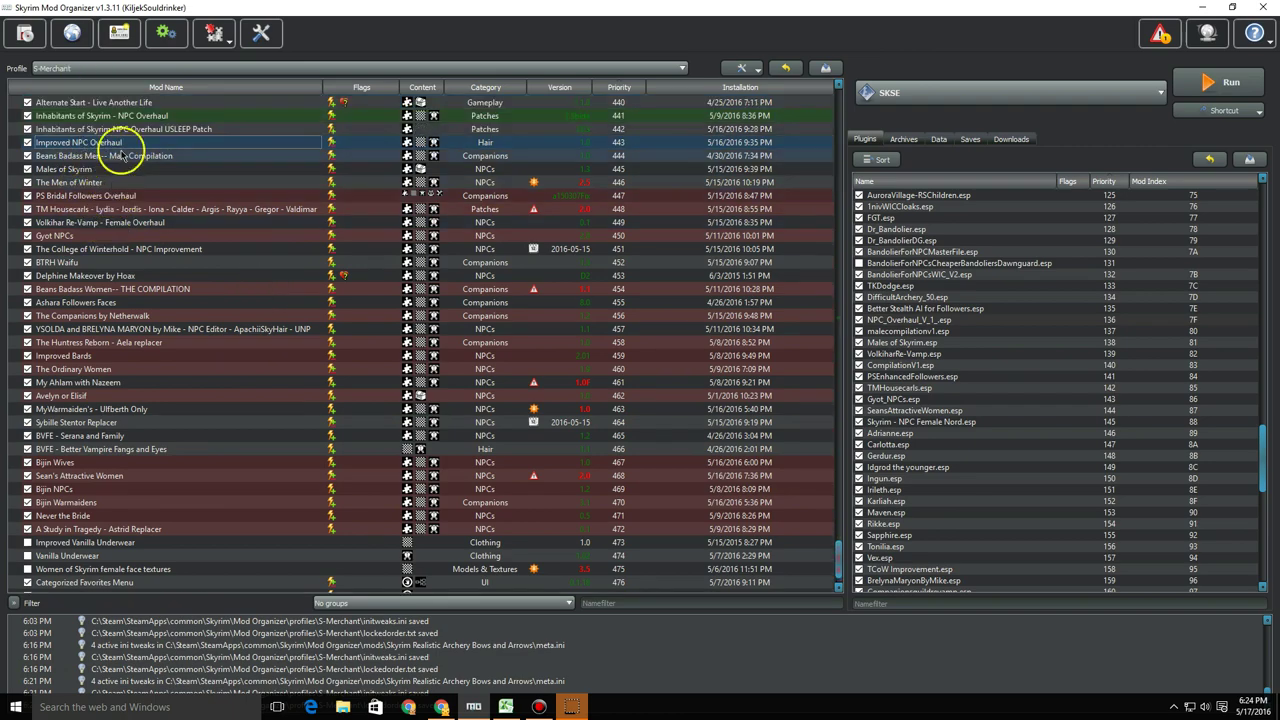
left_click(132, 117)
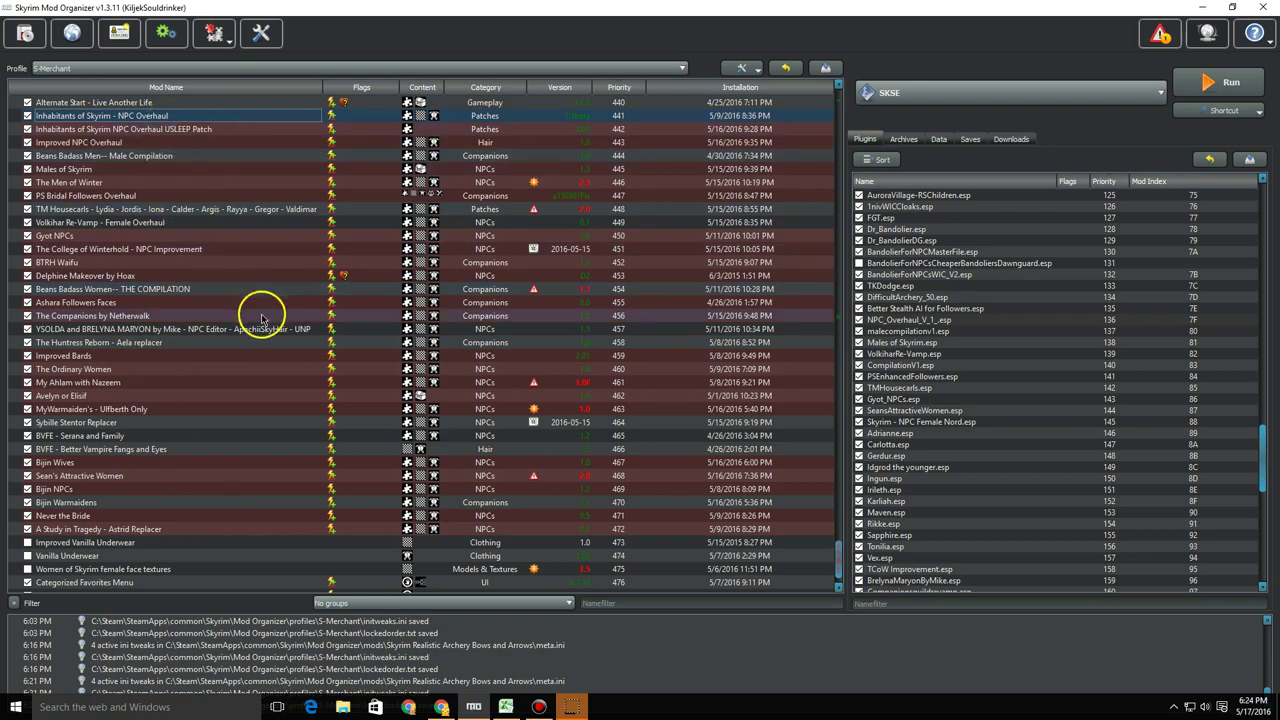
right_click(94, 114)
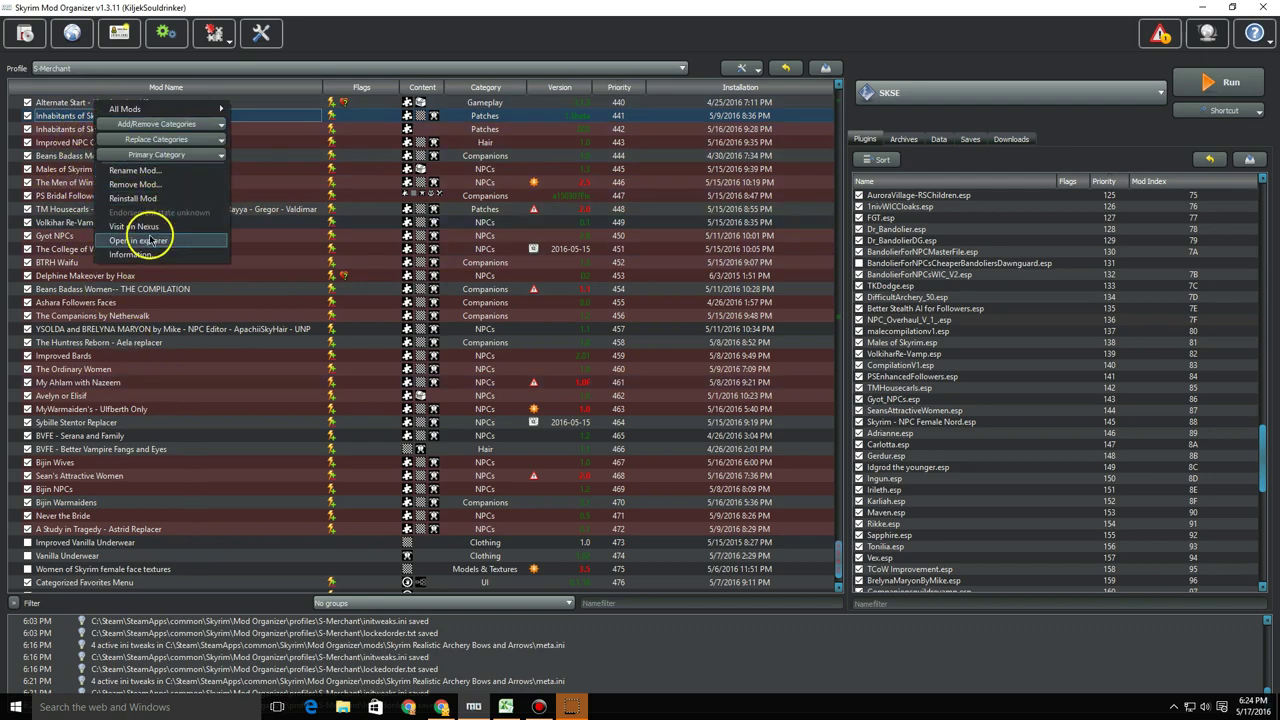
left_click(150, 252)
left_click(620, 211)
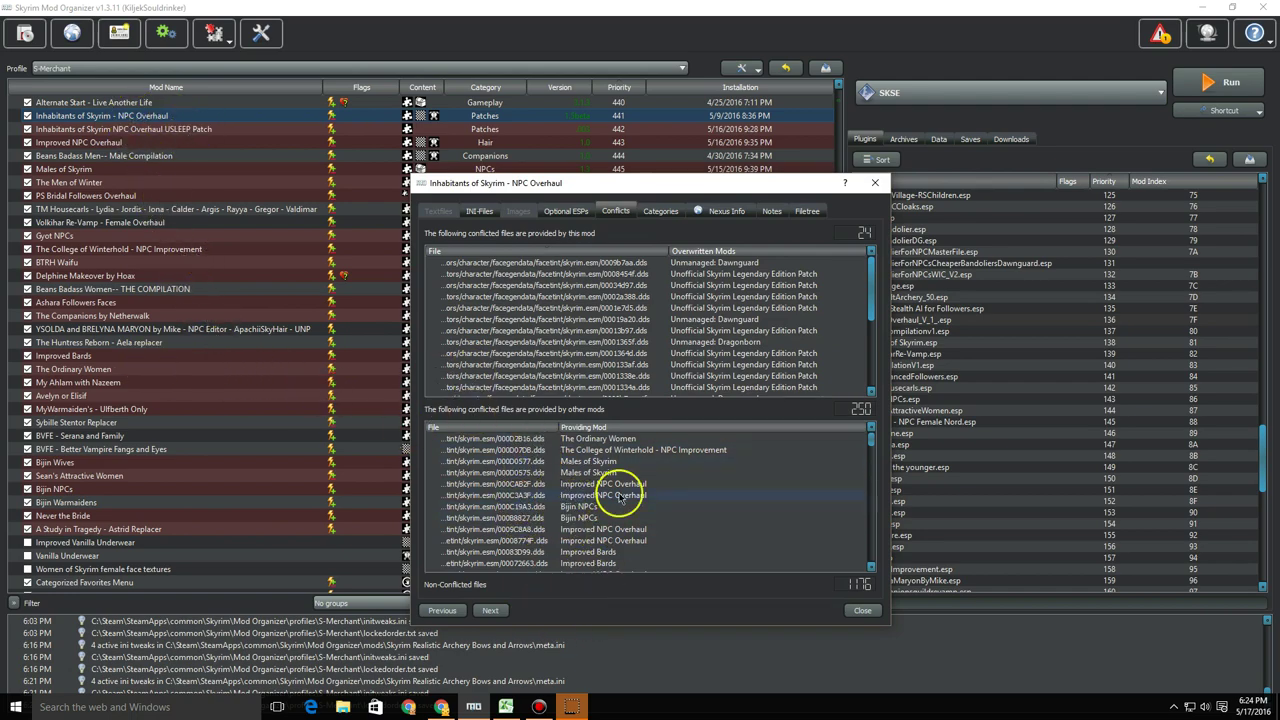
left_click_drag(553, 427, 615, 427)
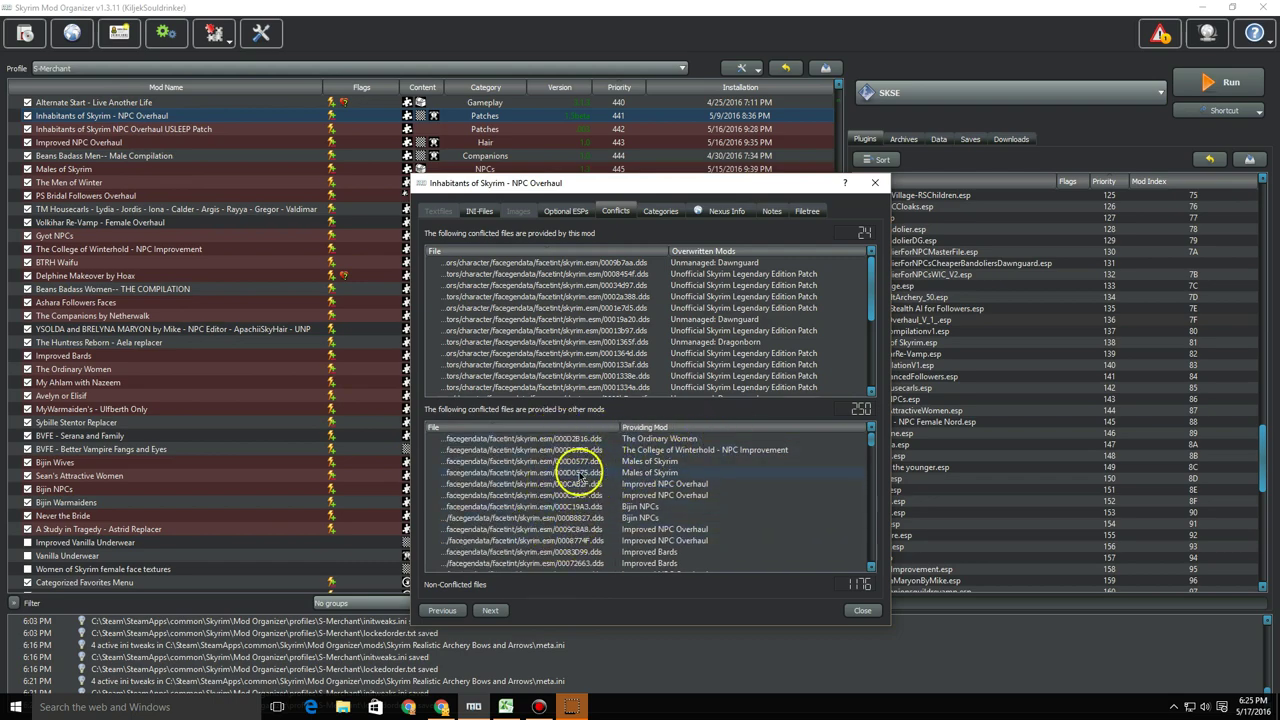
left_click(874, 182)
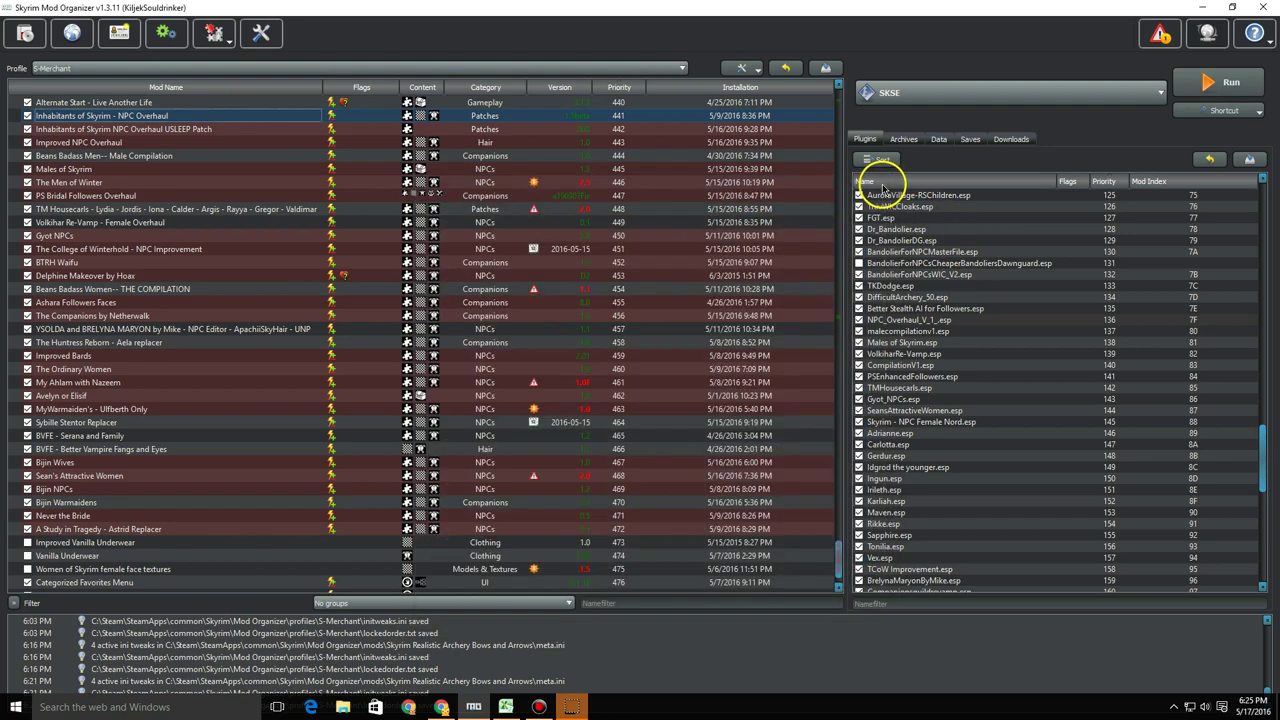
left_click(85, 369)
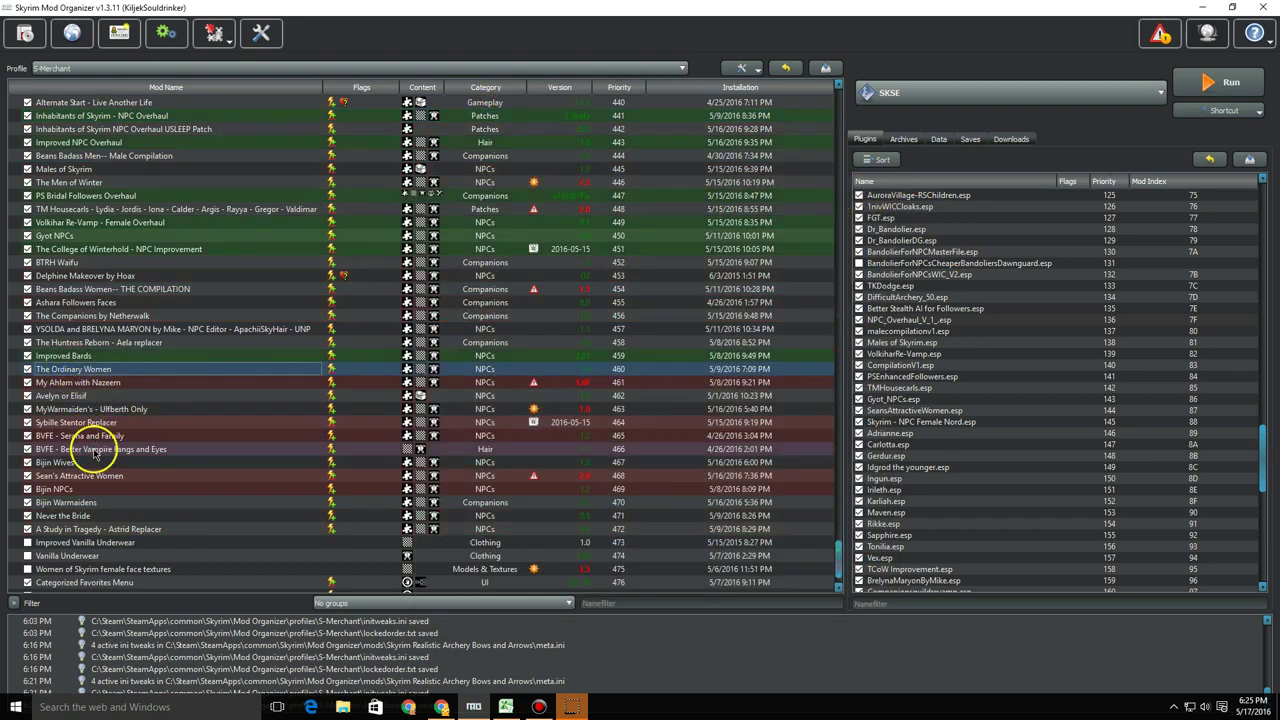
right_click(95, 370)
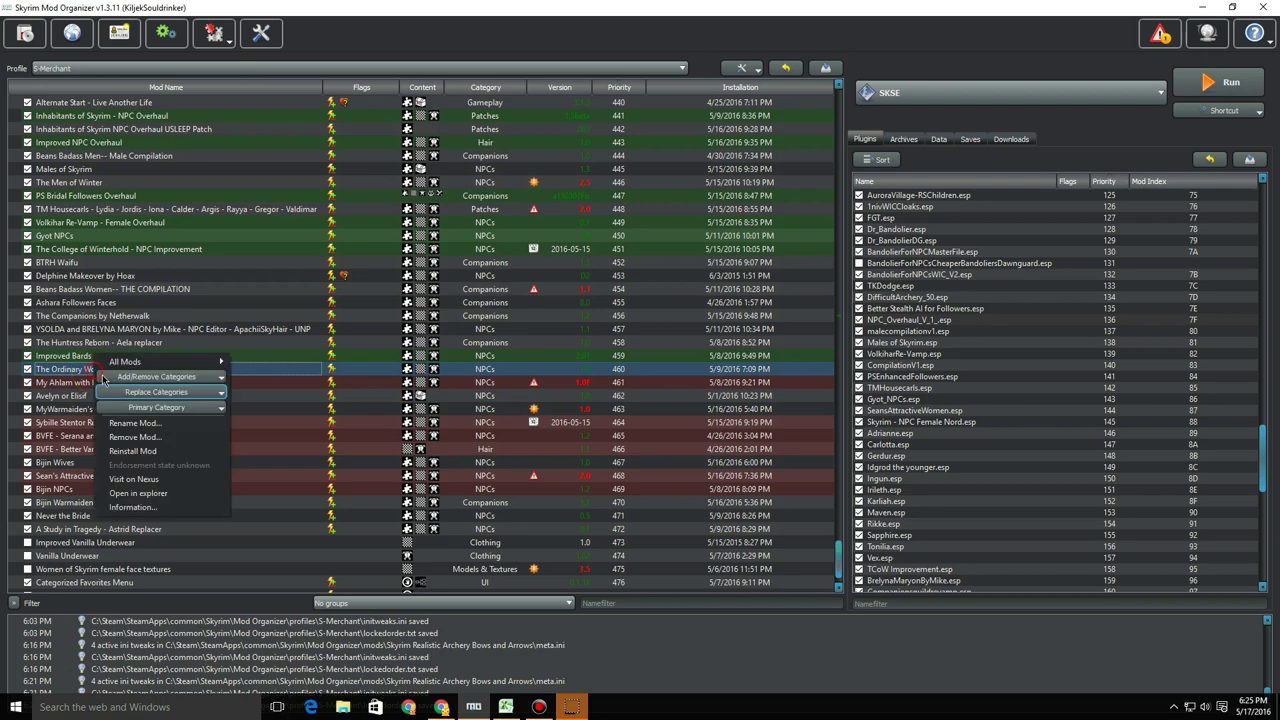
left_click(177, 507)
left_click(808, 211)
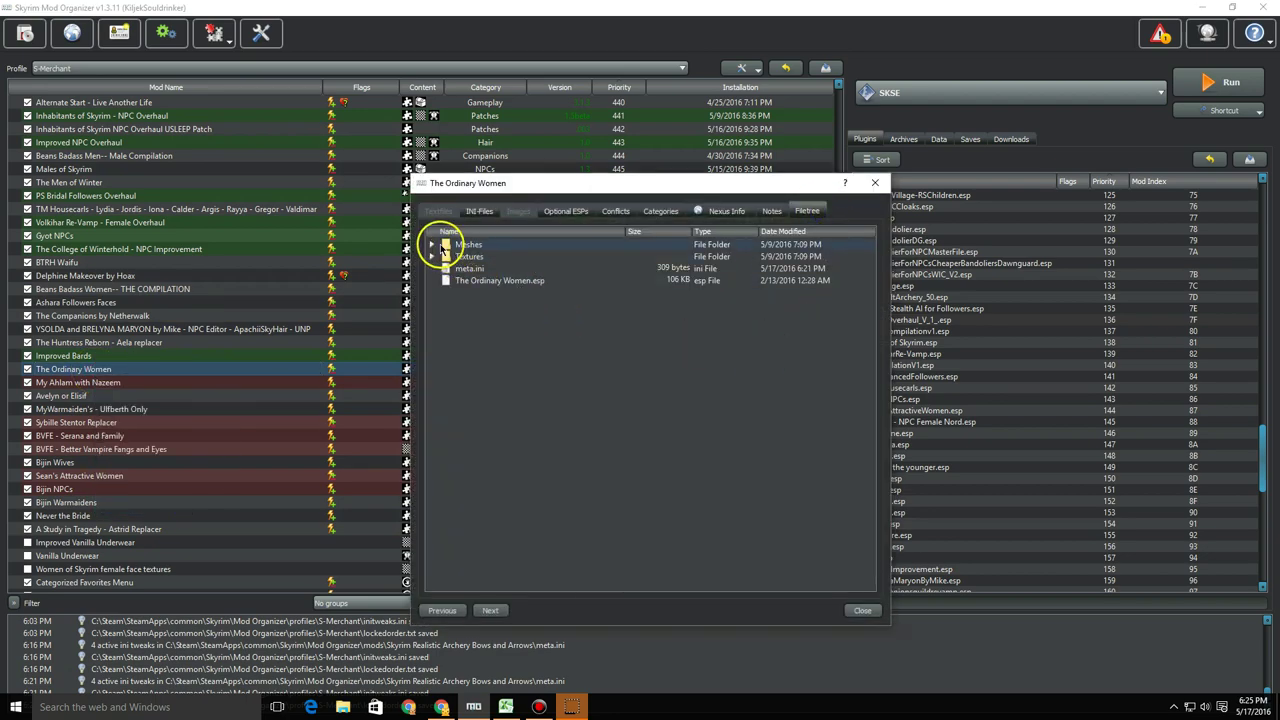
left_click(431, 244)
left_click(432, 245)
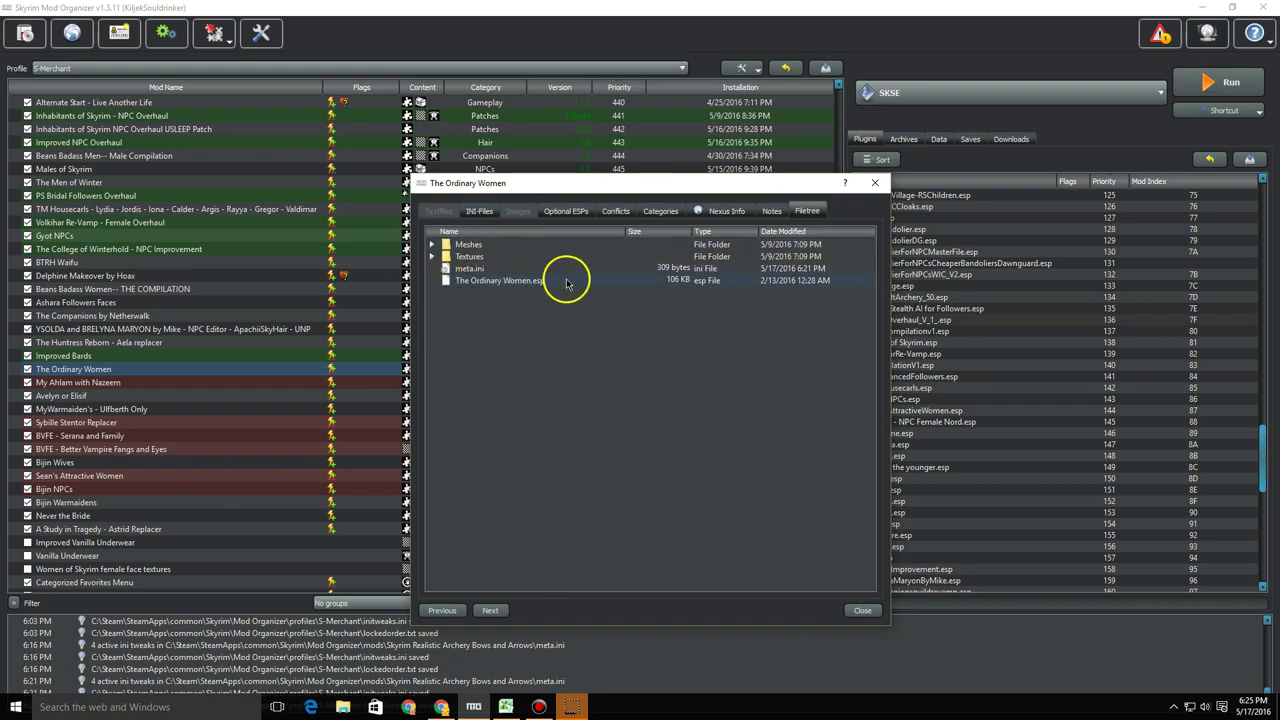
left_click(874, 184)
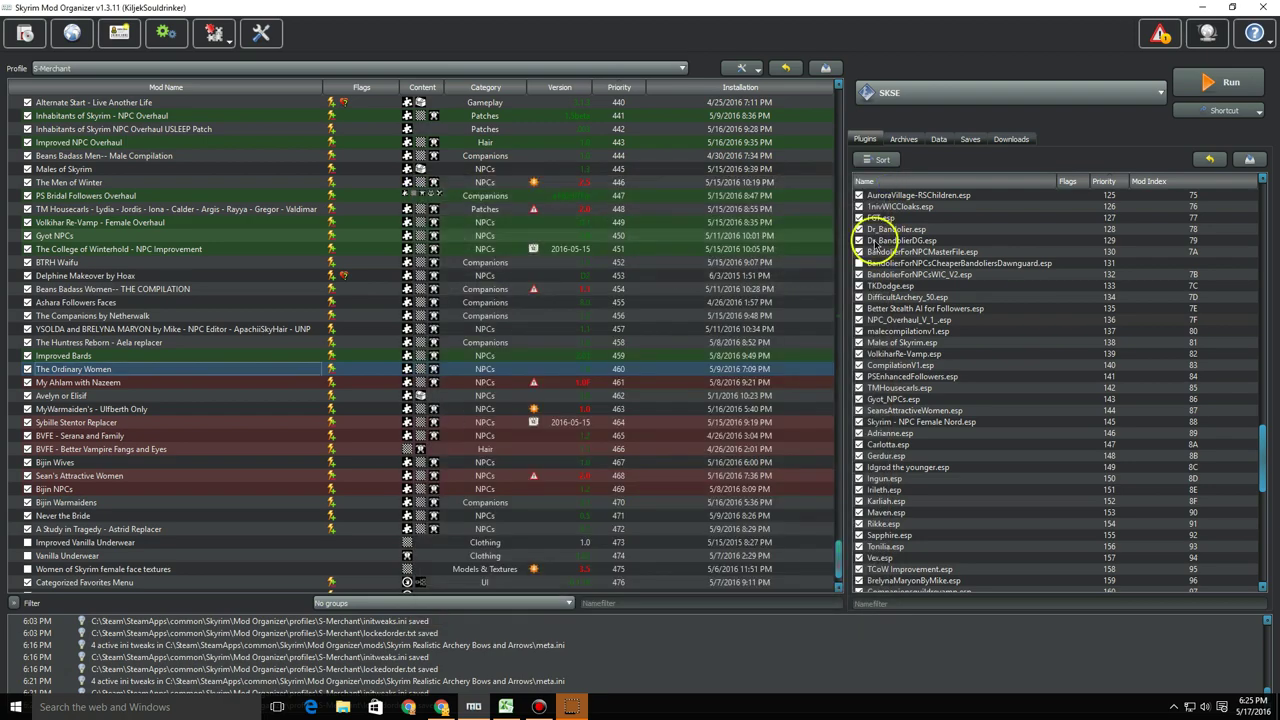